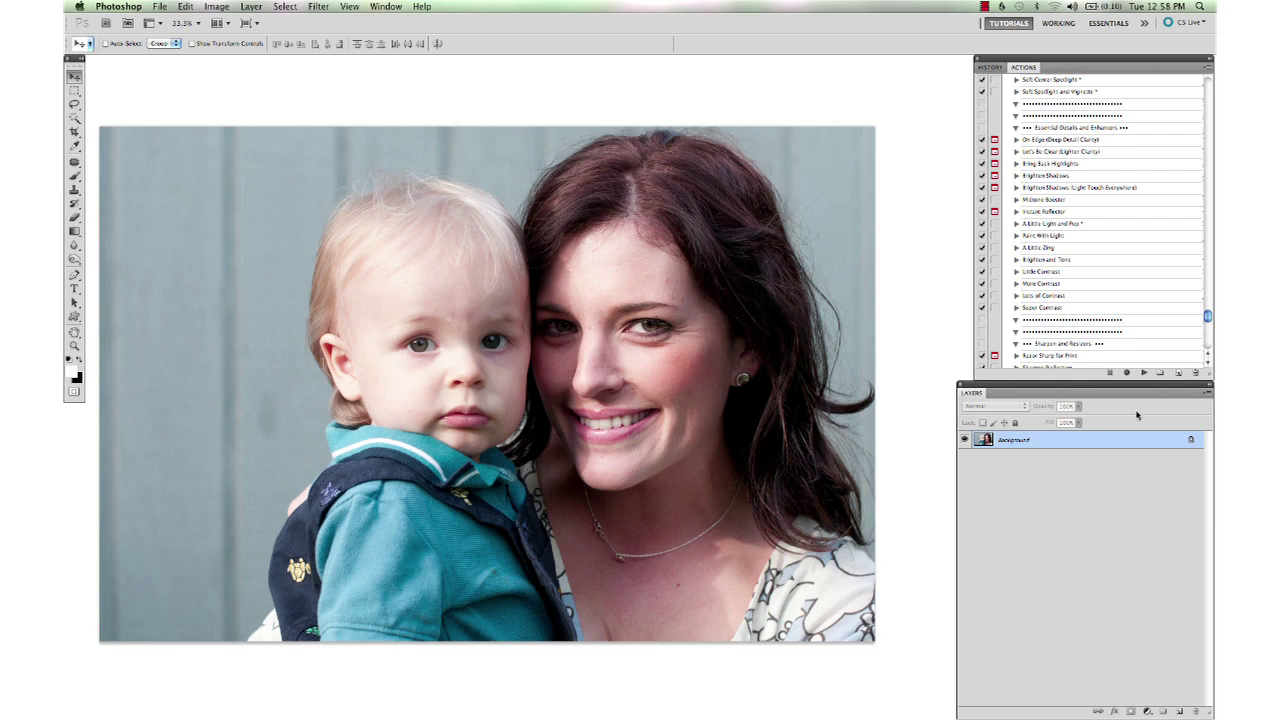
# Add a new empty layer above the background photo
pyautogui.press('super+alt+shift+n')
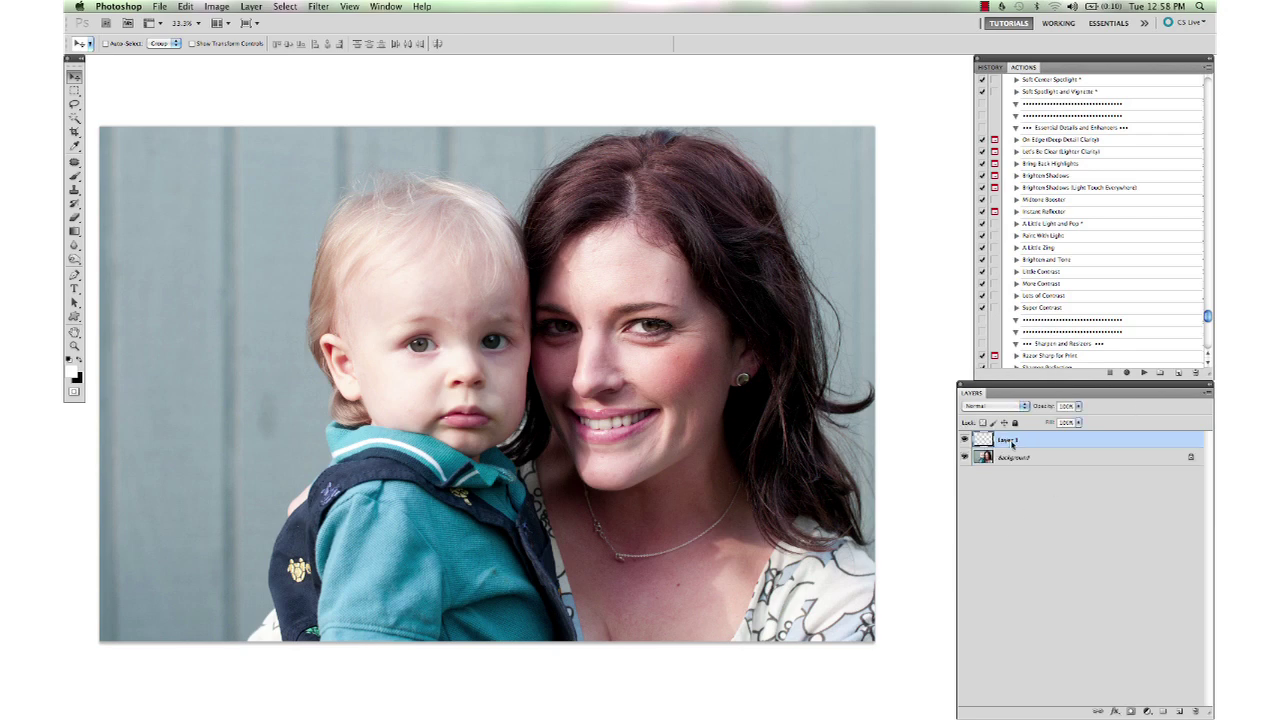
pyautogui.click(1207, 394)
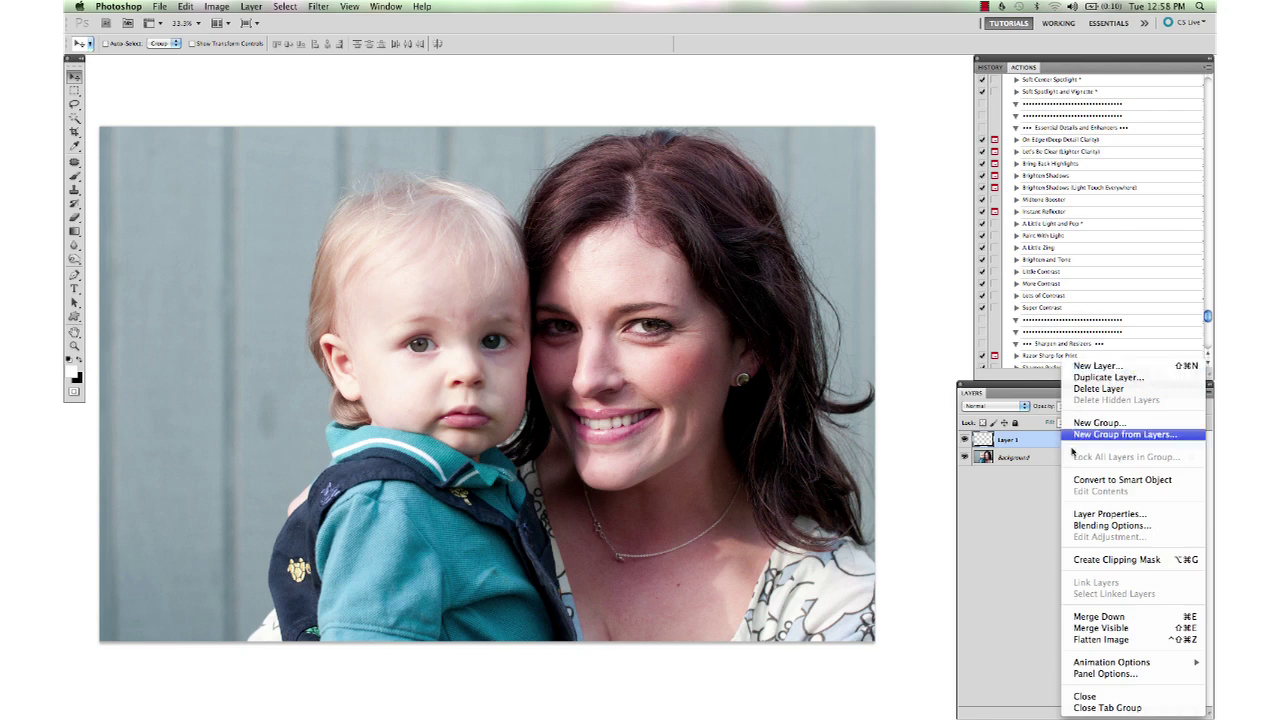
pyautogui.click(1044, 486)
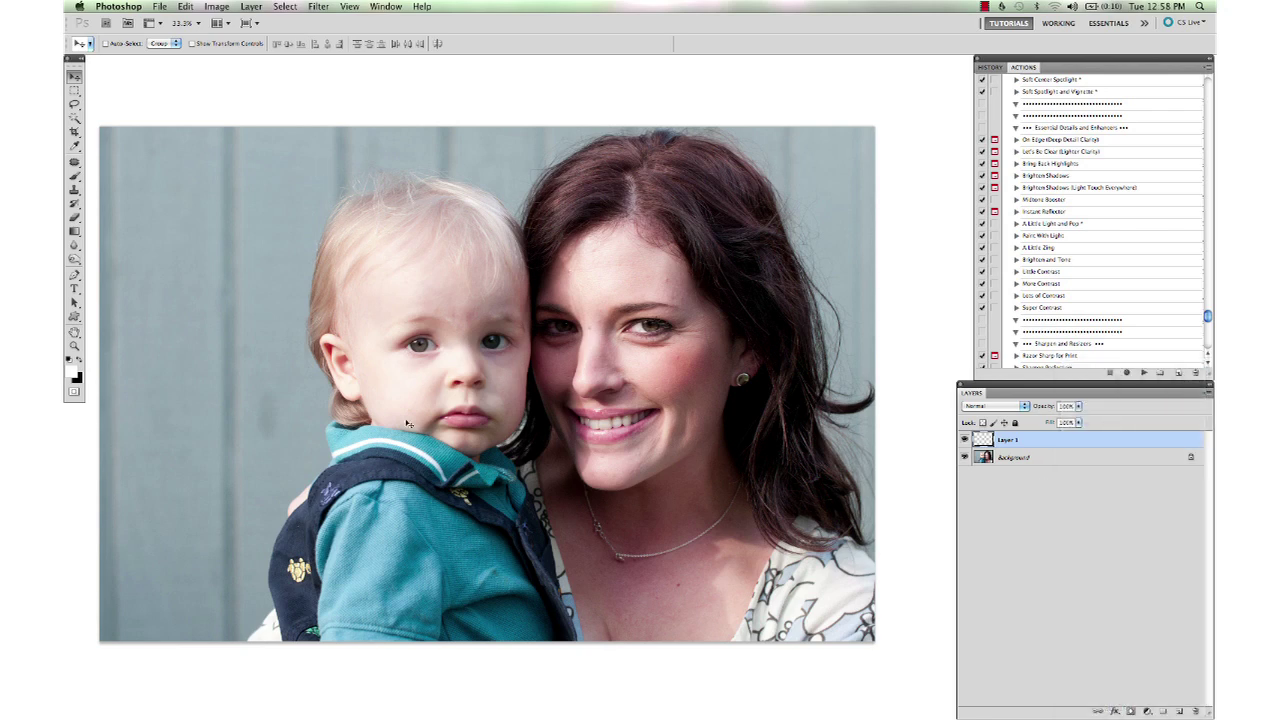
# Switch to the Clone Stamp tool and reduce its brush to 100 px for work on the woman's chin
pyautogui.click(74, 161)
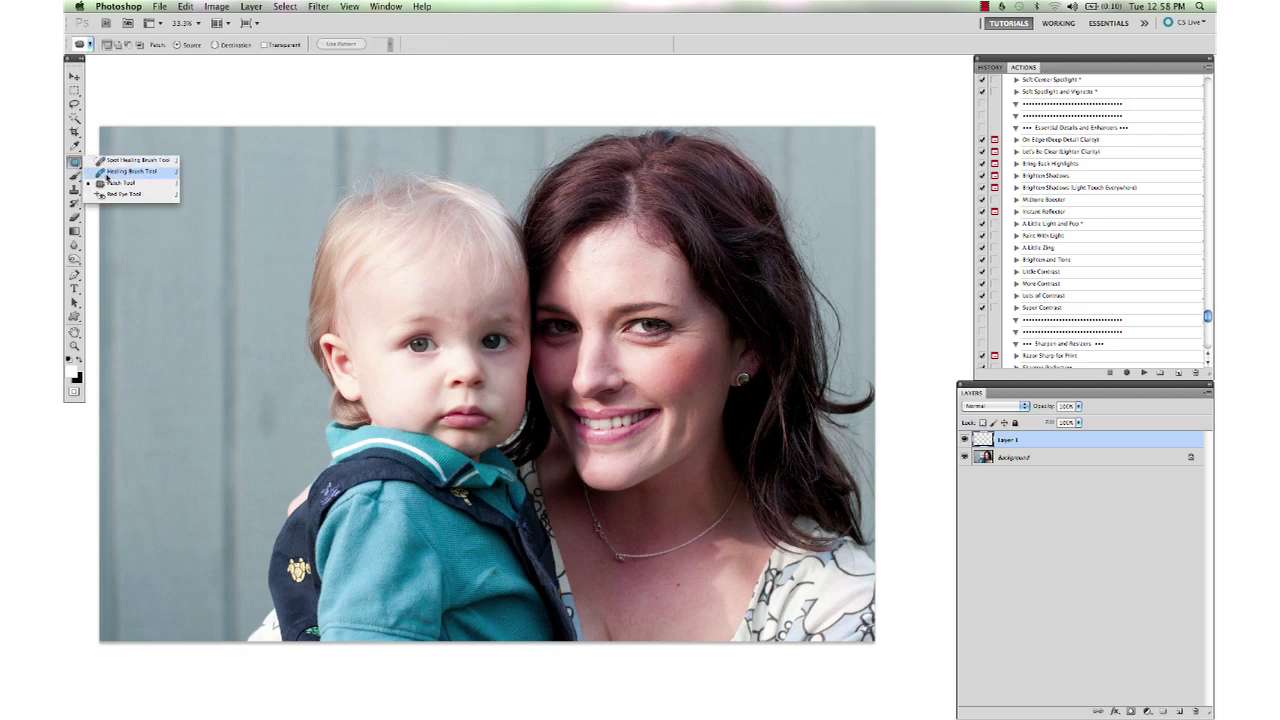
pyautogui.click(110, 172)
pyautogui.press('s')
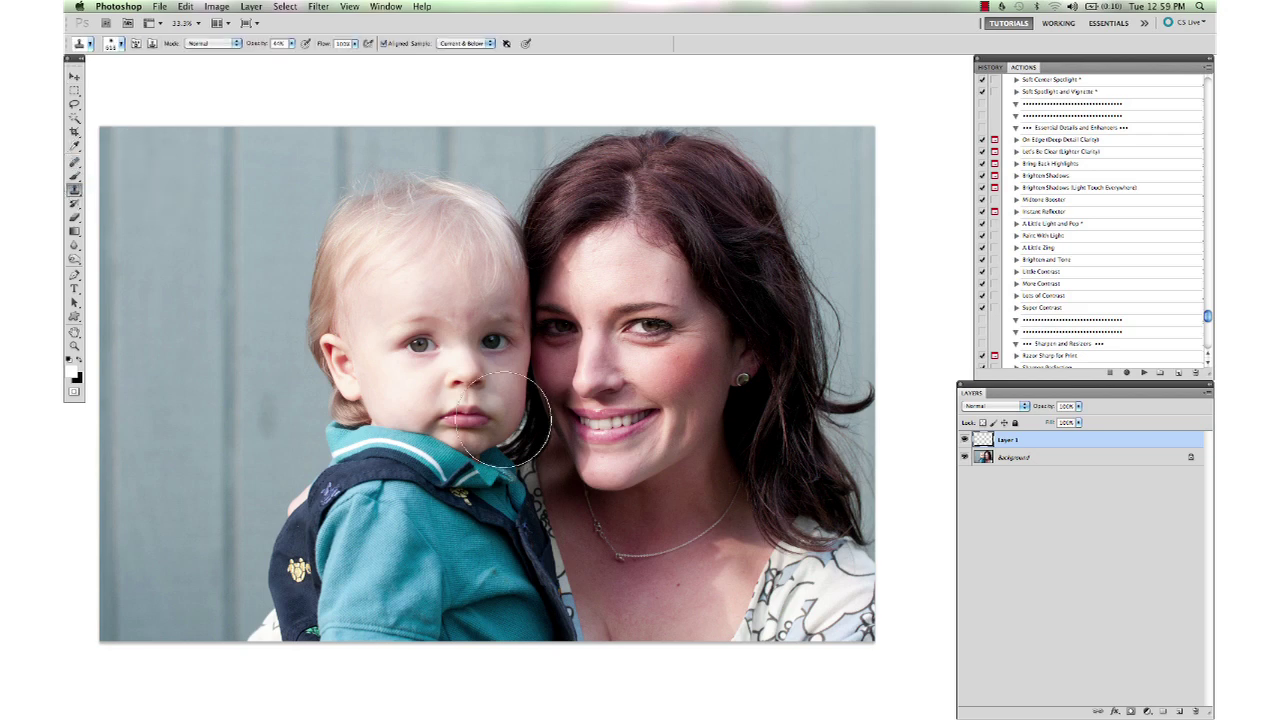
pyautogui.press('super+plus')
pyautogui.press('super+plus')
pyautogui.press('super+plus')
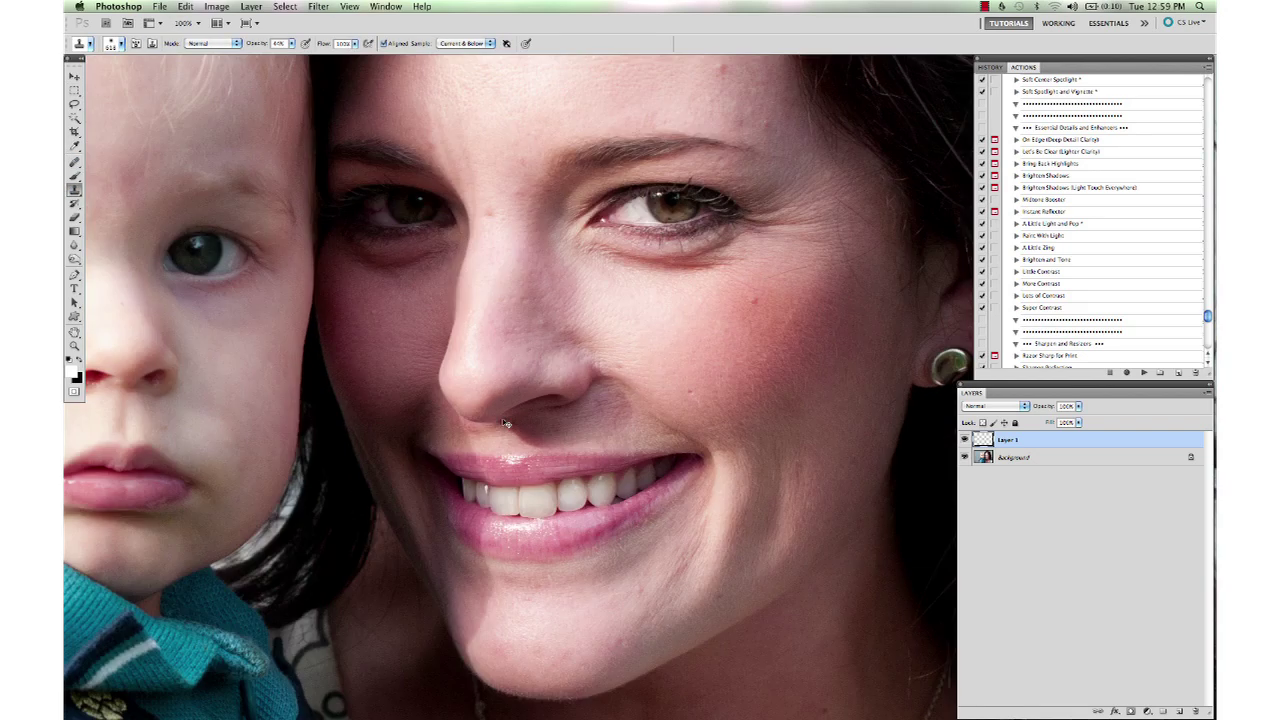
pyautogui.press('[')
pyautogui.press('[')
pyautogui.press('[')
pyautogui.press('[')
pyautogui.press('[')
pyautogui.press('[')
pyautogui.press('[')
pyautogui.press('[')
pyautogui.press('[')
pyautogui.press('[')
# Clone sampled chin skin over the shadowed edge and uneven patches of the woman's chin on Layer 1
pyautogui.keyDown('alt'); pyautogui.click(511, 638); pyautogui.keyUp('alt')
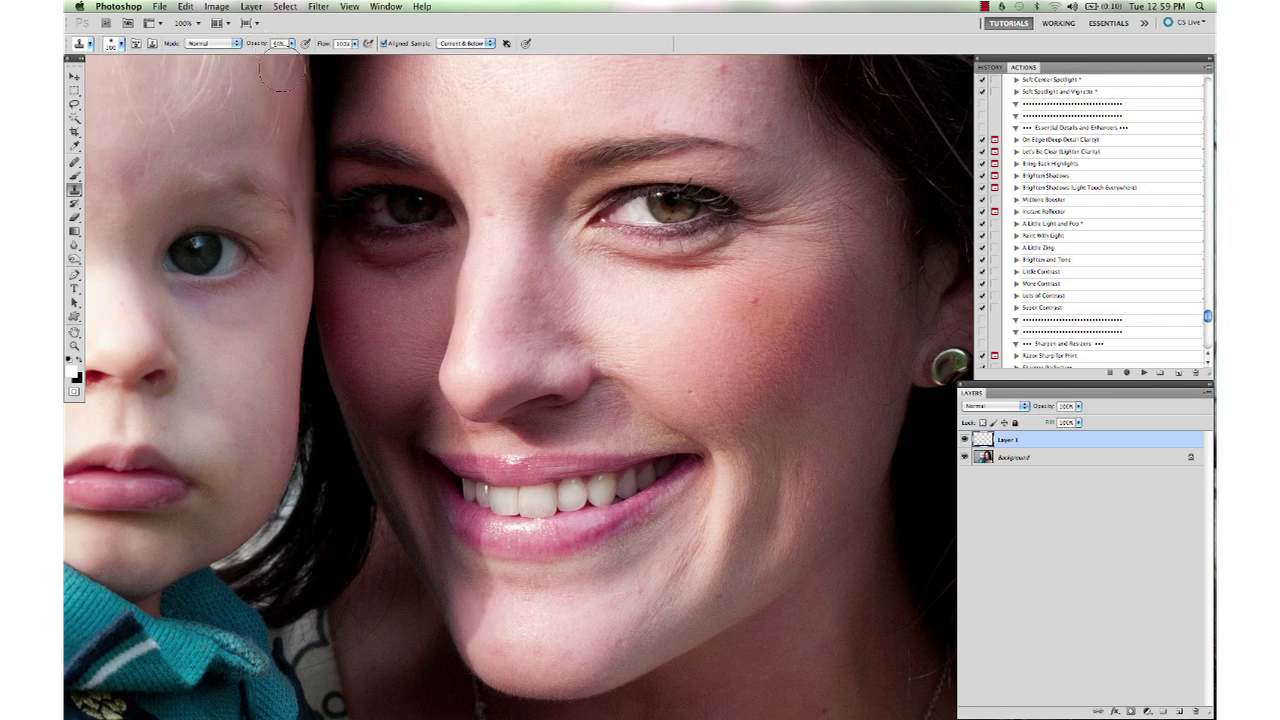
pyautogui.keyDown('alt'); pyautogui.click(512, 641); pyautogui.keyUp('alt')
pyautogui.click(481, 623)
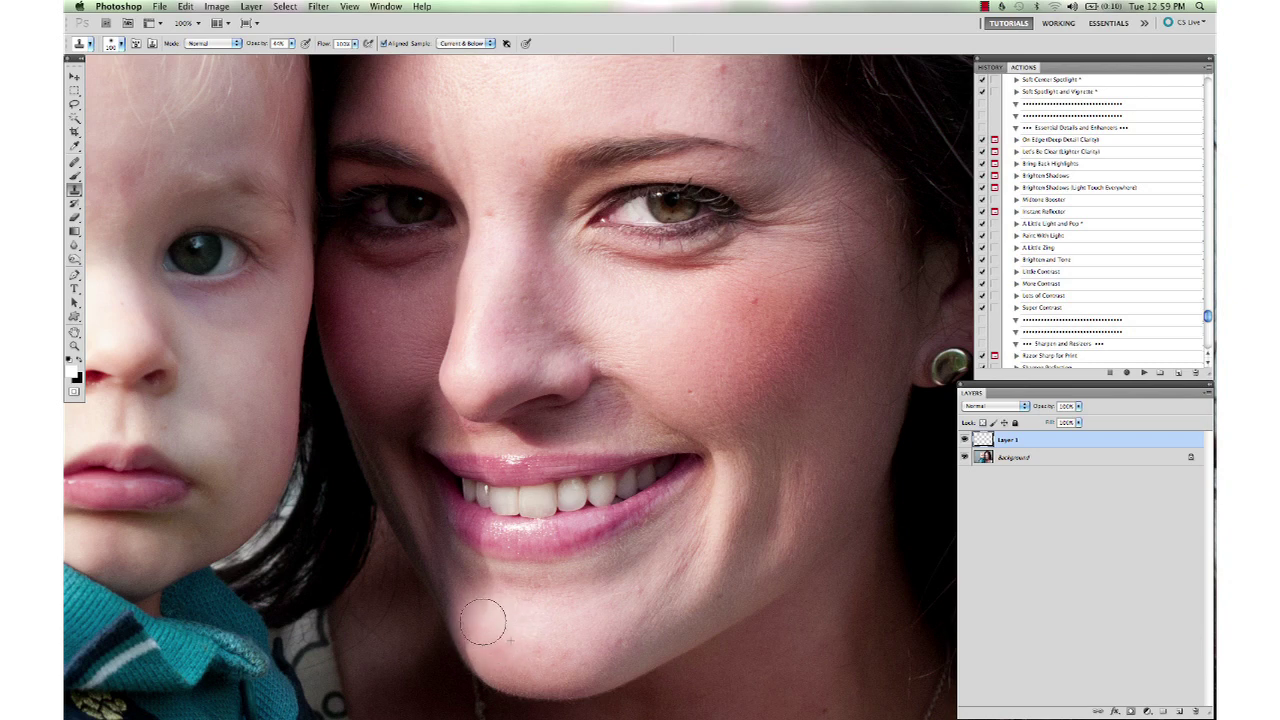
pyautogui.keyDown('alt'); pyautogui.click(539, 620); pyautogui.keyUp('alt')
pyautogui.click(484, 590)
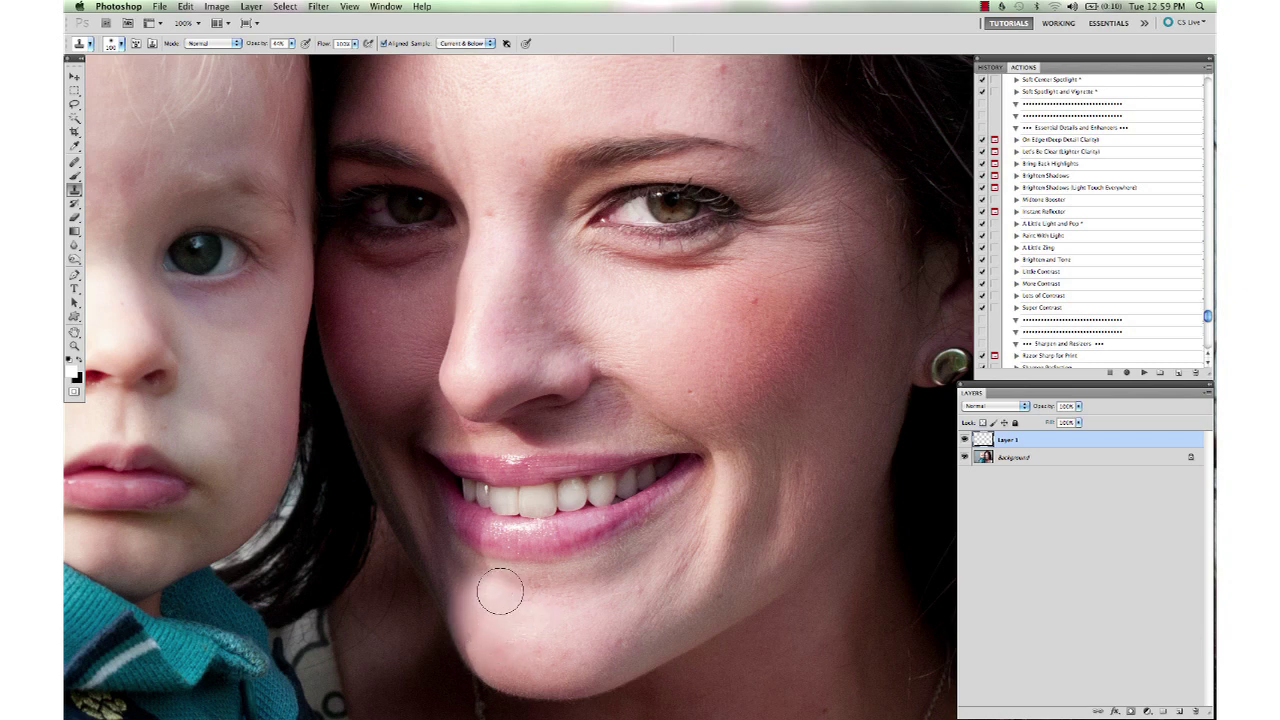
pyautogui.keyDown('alt'); pyautogui.click(550, 594); pyautogui.keyUp('alt')
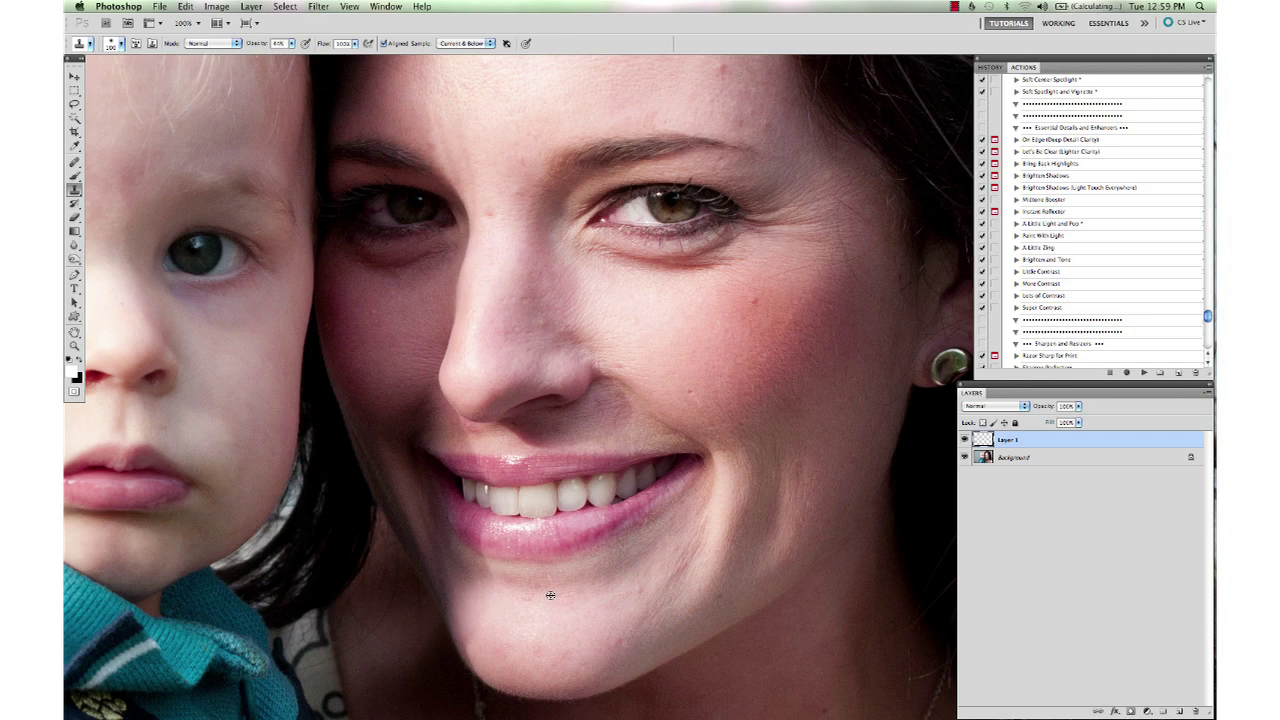
pyautogui.click(490, 586)
pyautogui.keyDown('alt'); pyautogui.click(622, 618); pyautogui.keyUp('alt')
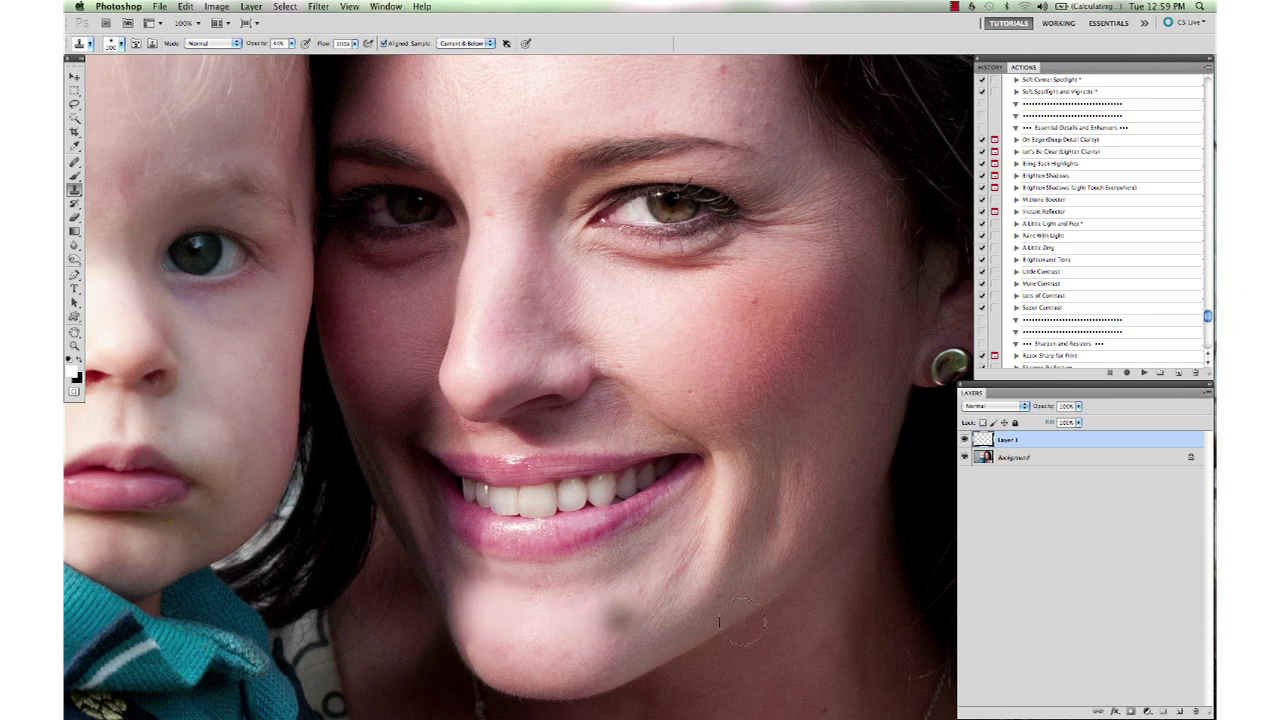
pyautogui.click(606, 611)
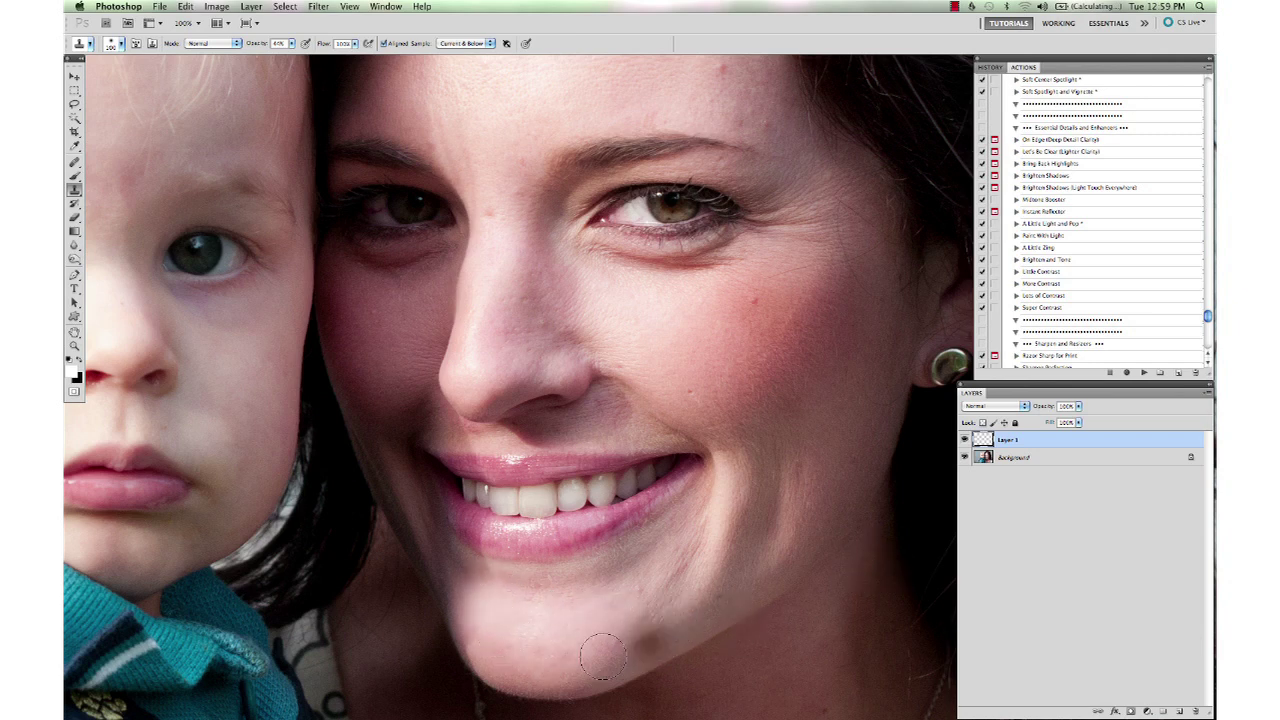
# Reduce the size of the soft Clone Stamp brush for finer skin retouching
pyautogui.rightClick(505, 645)
pyautogui.moveTo(580, 591); pyautogui.dragTo(556, 591)
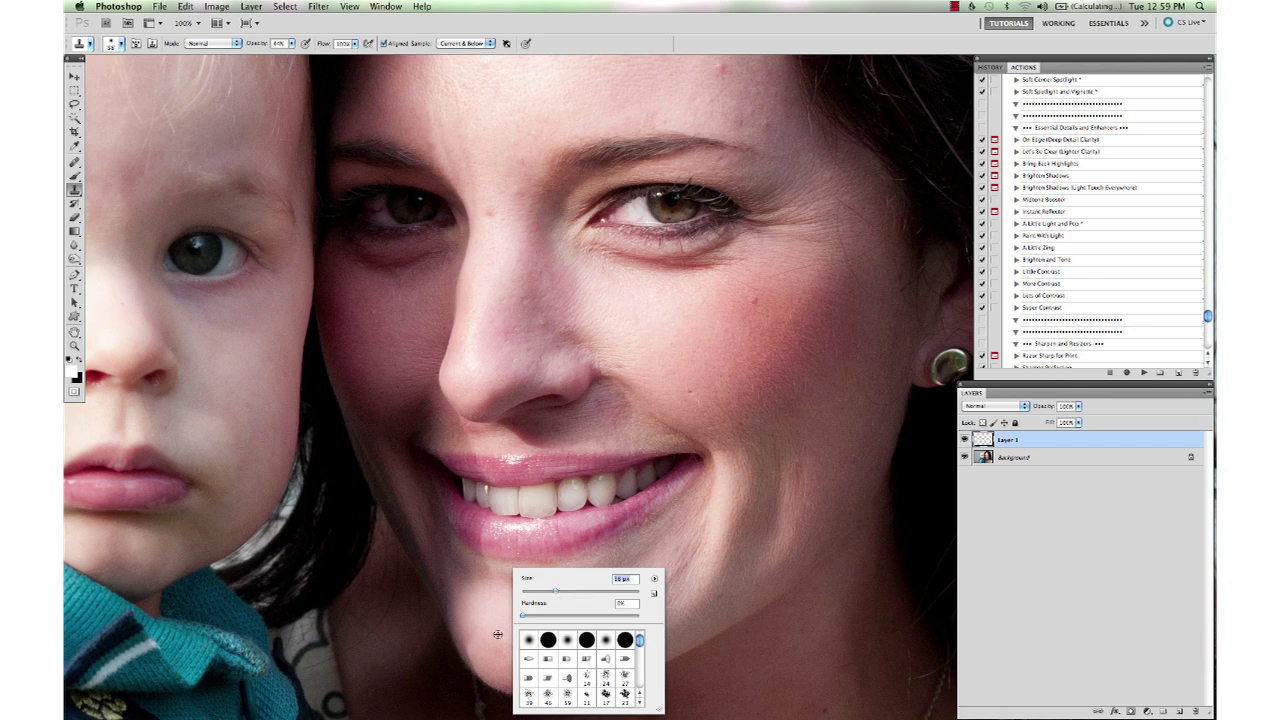
pyautogui.press('Return')
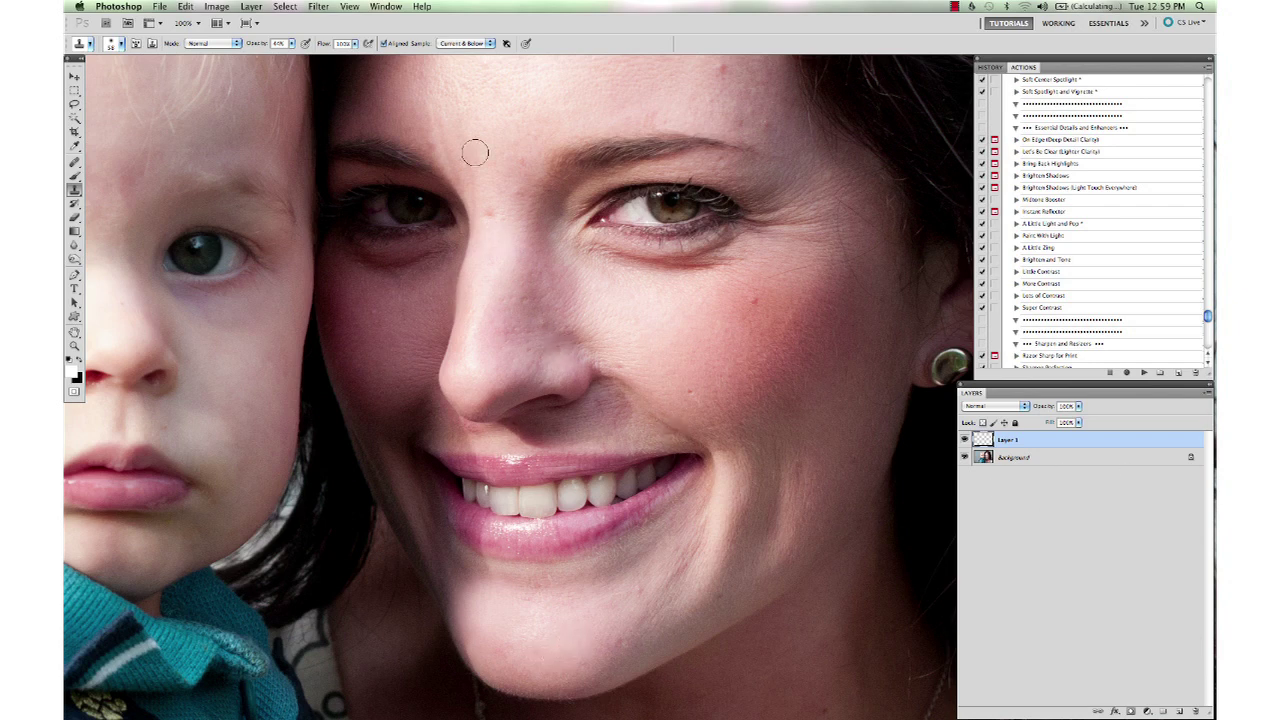
pyautogui.scroll(3, 471, 143)
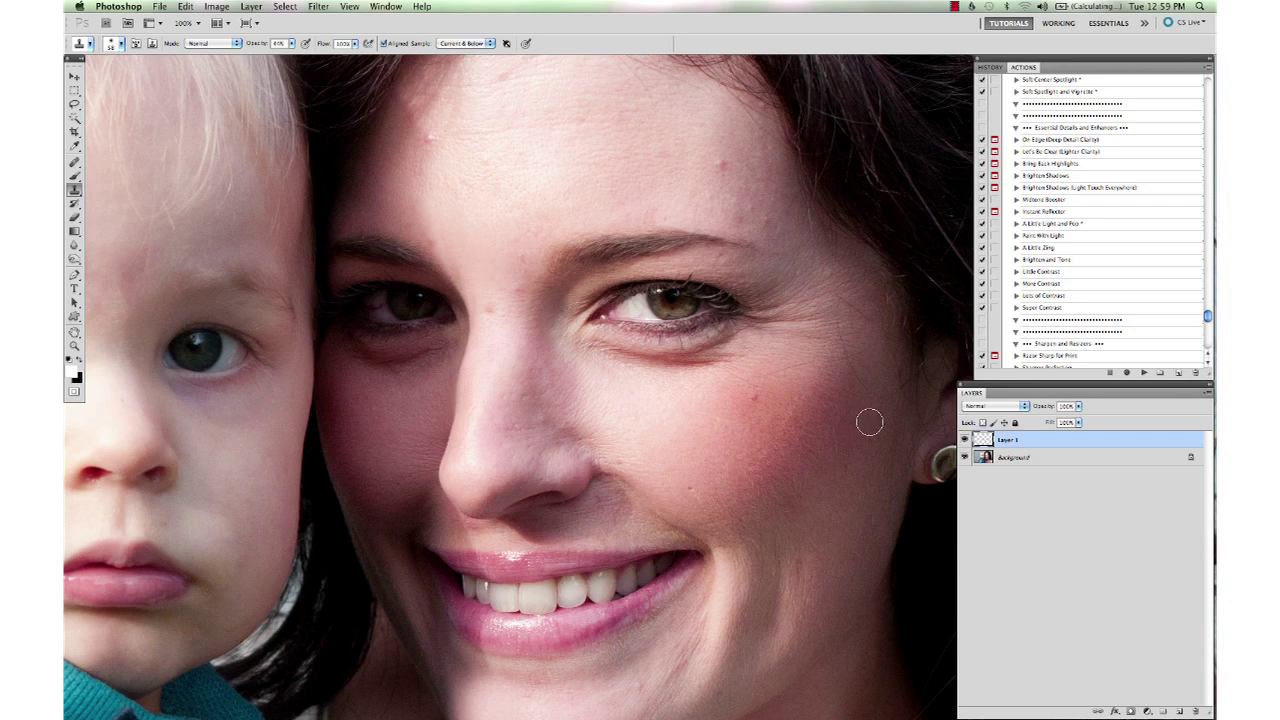
pyautogui.scroll(-3, 869, 422)
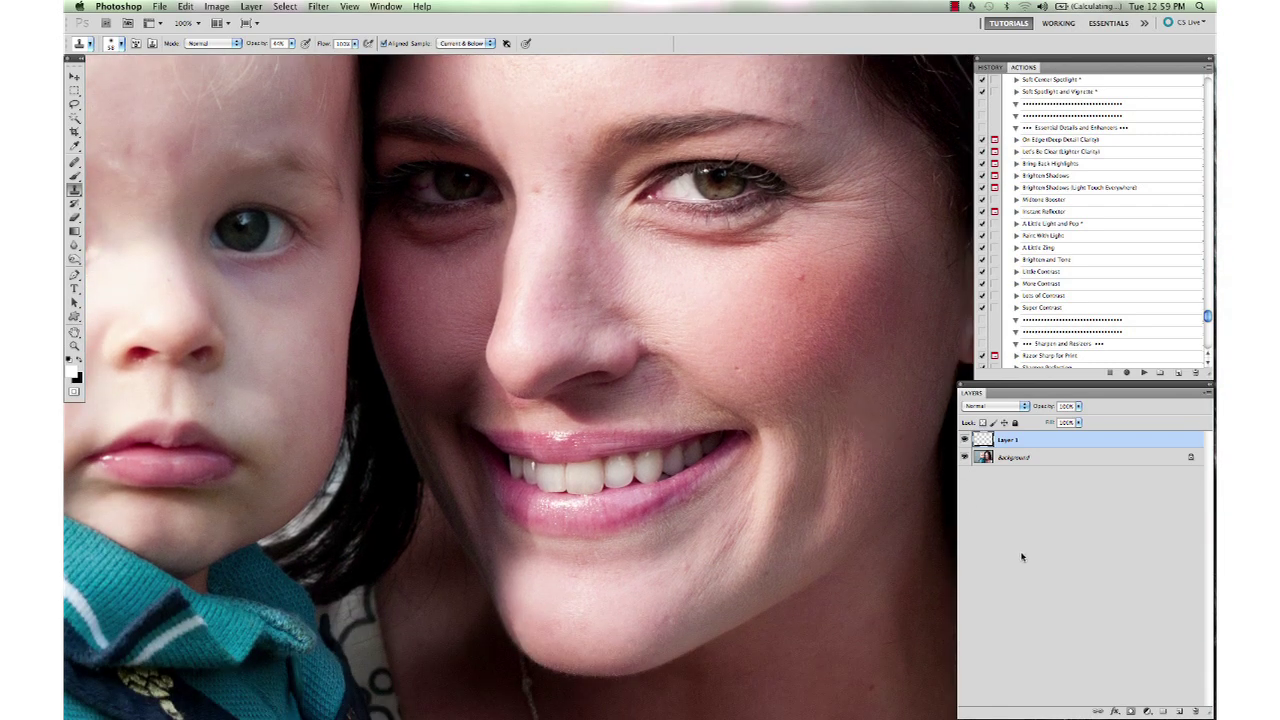
# Duplicate the Background layer and activate the Patch tool for the copy
pyautogui.click(1010, 460)
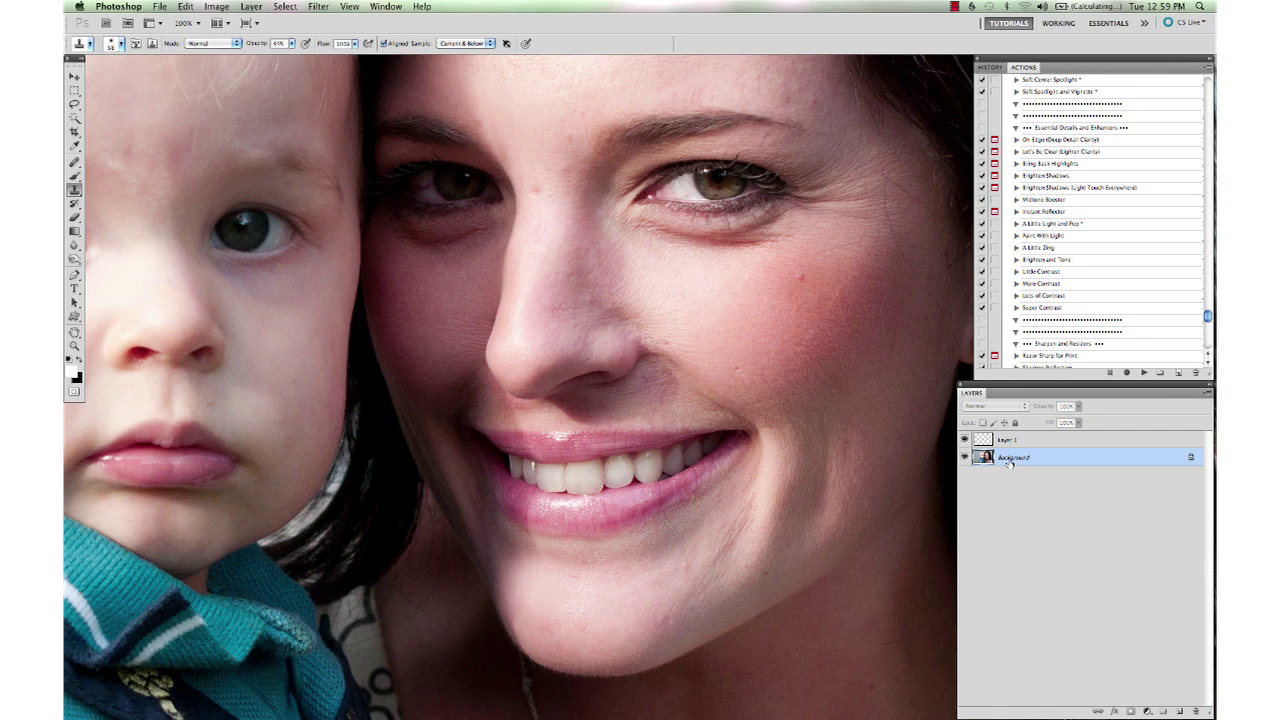
pyautogui.hotkey('ctrl', 'j')
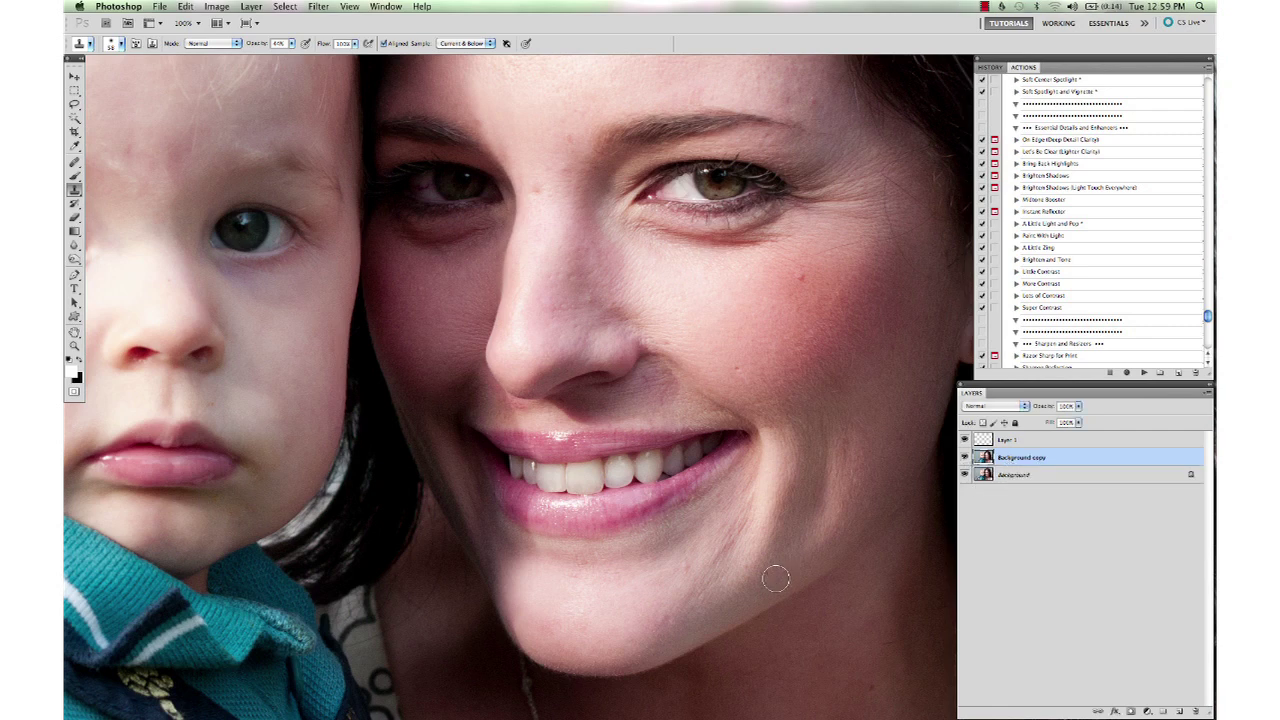
pyautogui.press('j')
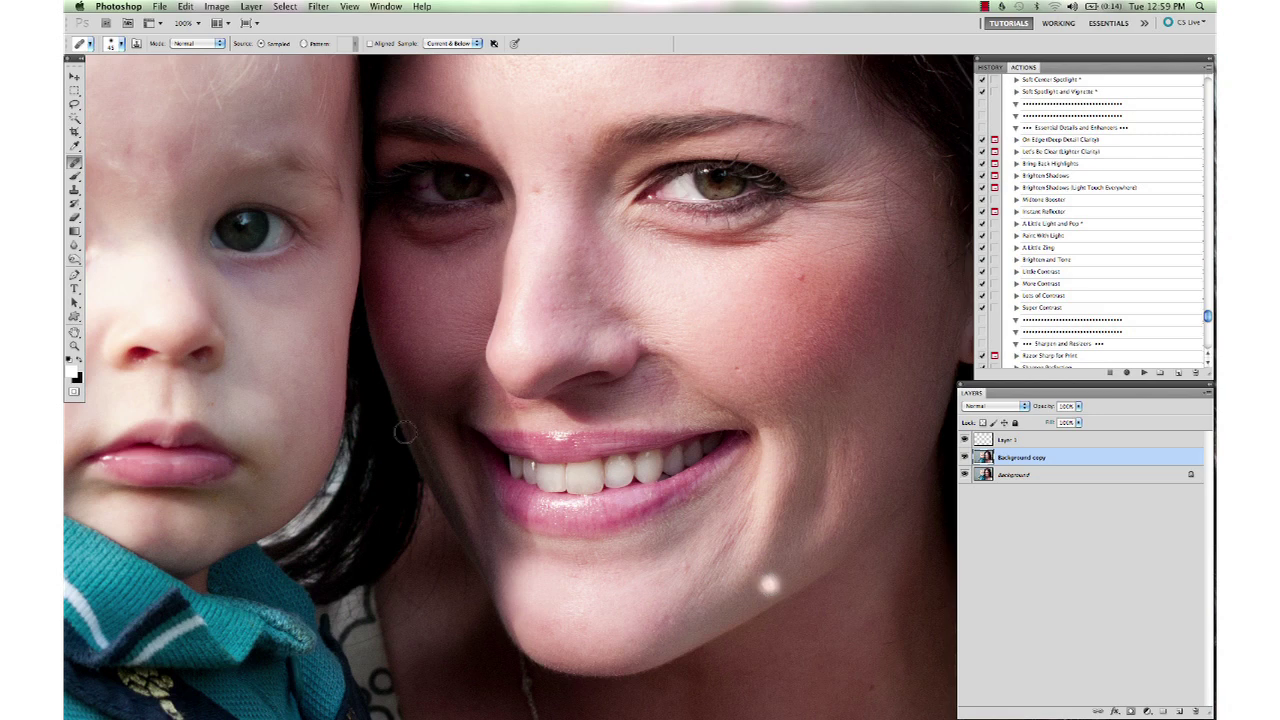
pyautogui.rightClick(74, 162)
pyautogui.click(110, 178)
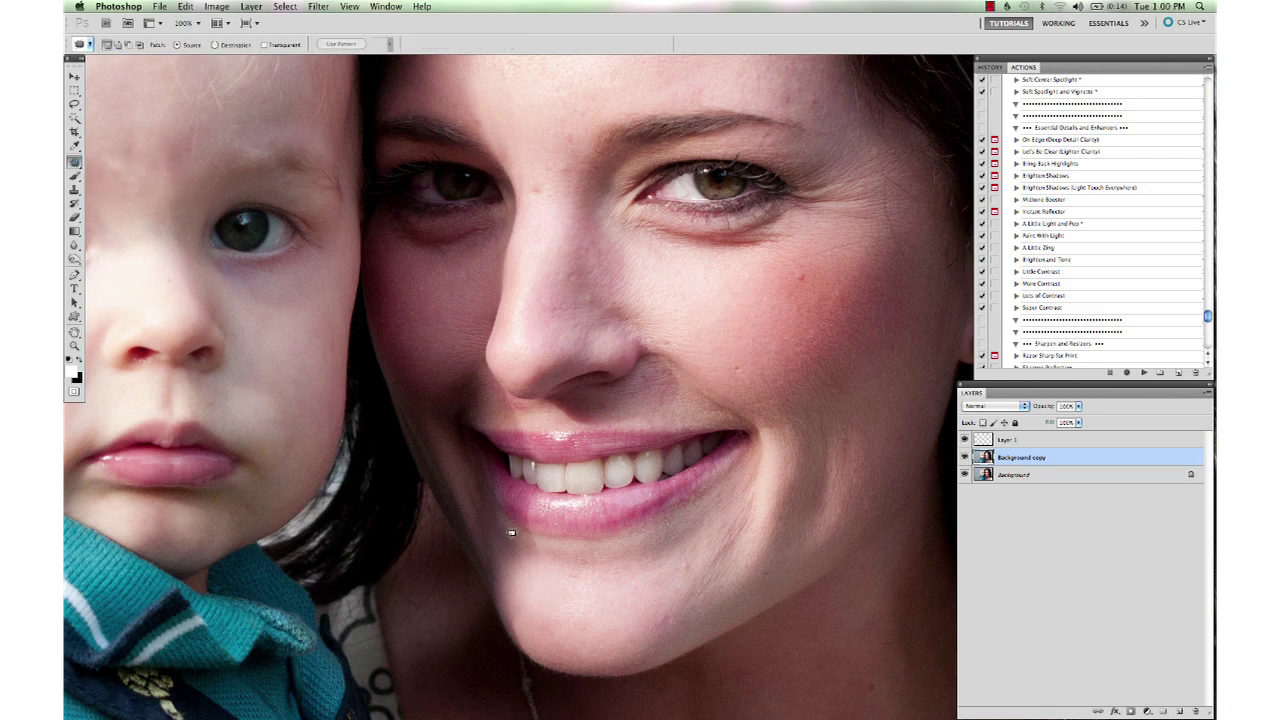
# Outline the shadowed chin edge below the woman's mouth corner and patch it with neighbouring chin skin
pyautogui.moveTo(524, 532)
pyautogui.mouseDown()
pyautogui.moveTo(543, 546)
pyautogui.moveTo(528, 612)
pyautogui.moveTo(516, 614)
pyautogui.moveTo(500, 560)
pyautogui.moveTo(514, 534)
pyautogui.mouseUp()
pyautogui.press('super+d')
pyautogui.moveTo(505, 521)
pyautogui.mouseDown()
pyautogui.moveTo(521, 550)
pyautogui.moveTo(514, 578)
pyautogui.moveTo(498, 530)
pyautogui.mouseUp()
pyautogui.moveTo(527, 593); pyautogui.dragTo(529, 594)
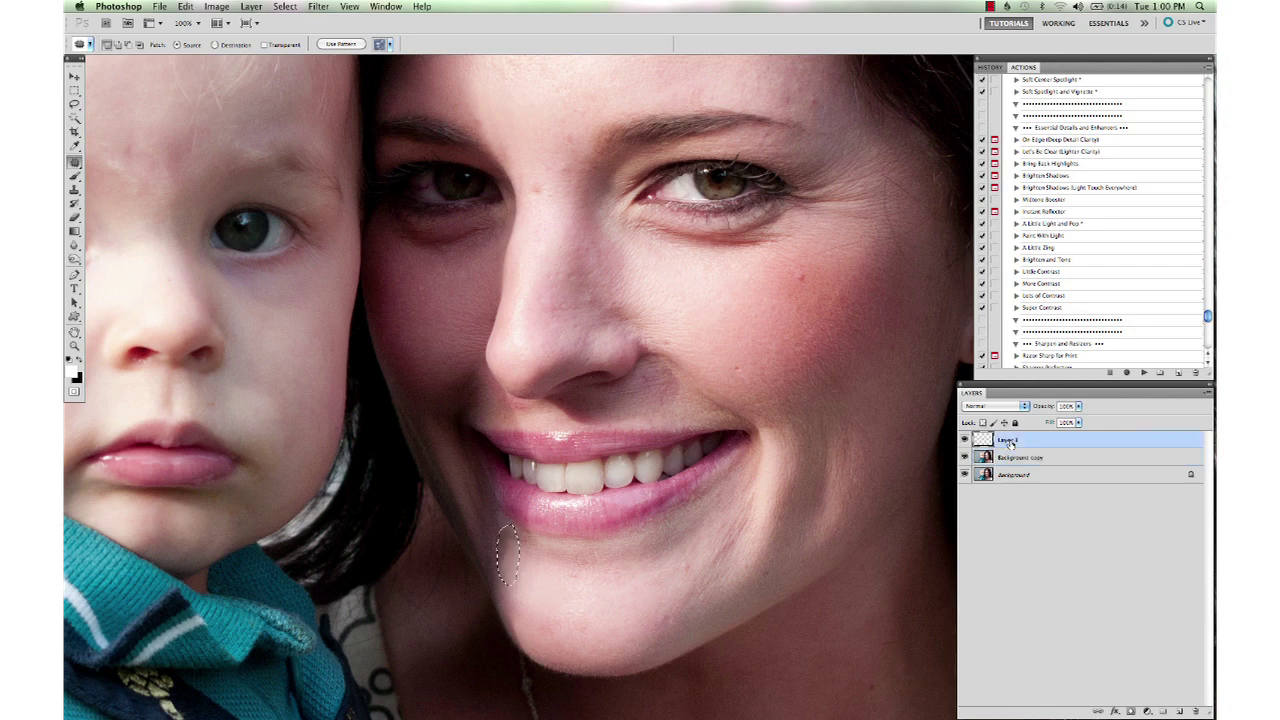
pyautogui.press('super+d')
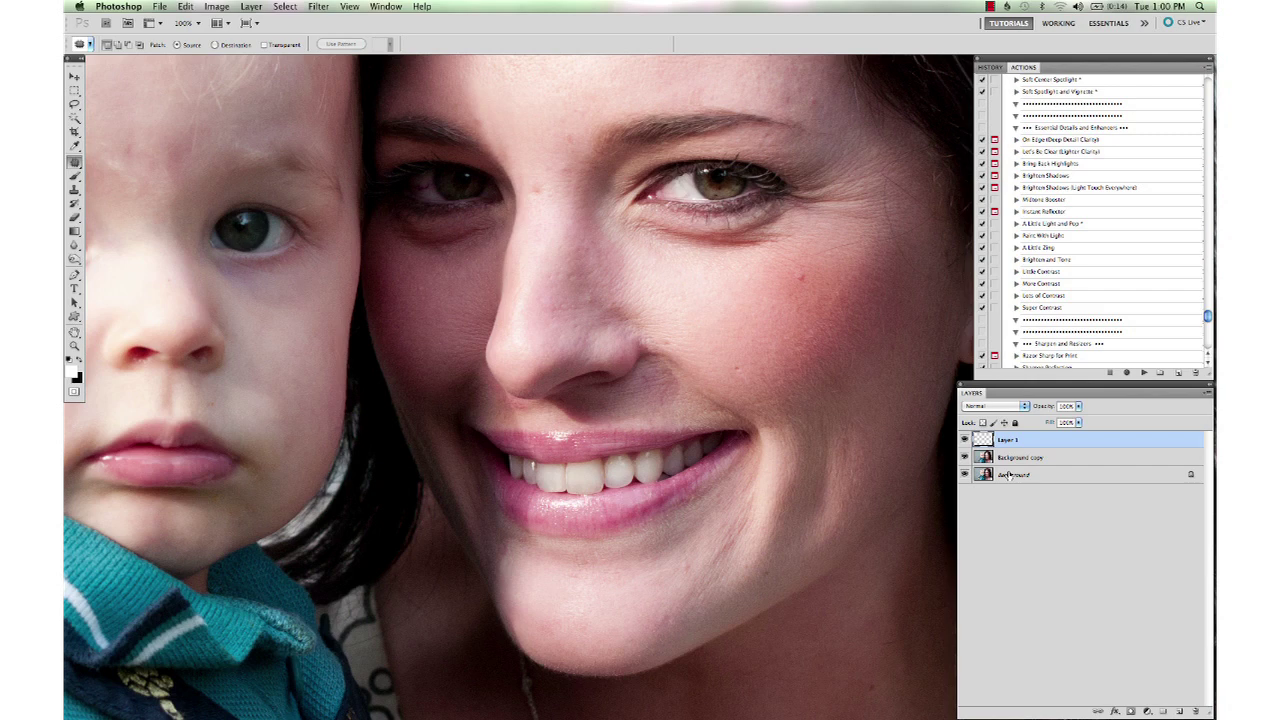
# Compare the photo with Layer 1 hidden and shown to judge the cloned retouching
pyautogui.click(965, 440)
pyautogui.click(965, 440)
pyautogui.click(965, 440)
pyautogui.click(965, 440)
pyautogui.click(965, 440)
pyautogui.click(965, 440)
# Lower Layer 1's opacity to 70% and delete the layer
pyautogui.moveTo(1052, 407); pyautogui.dragTo(1028, 410)
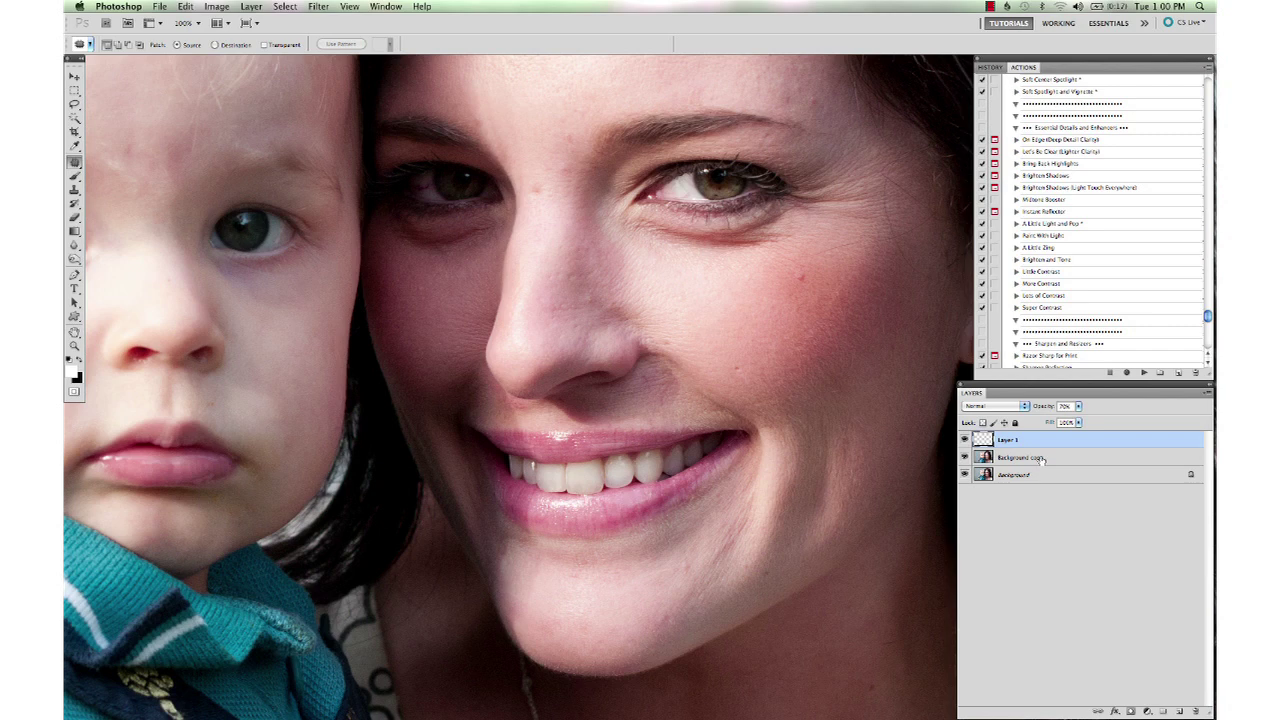
pyautogui.press('Delete')
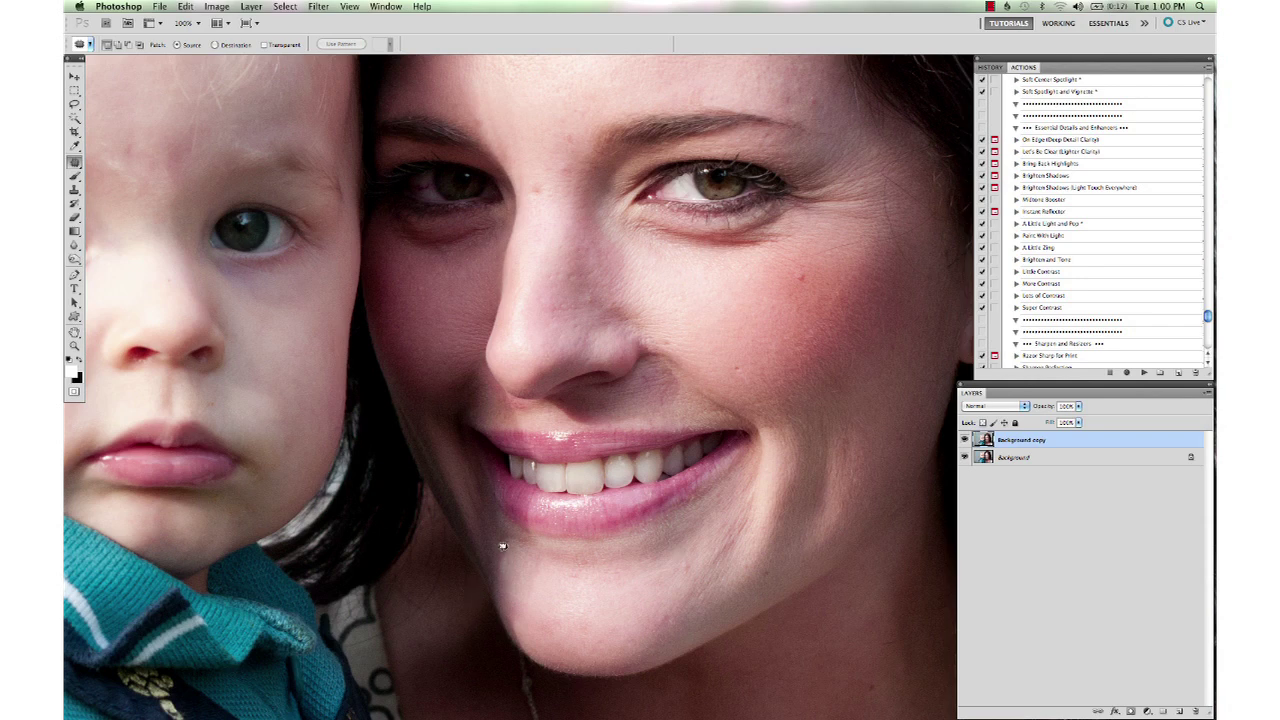
# Patch the shadow along the woman's chin edge again on the Background copy, using lighter chin skin
pyautogui.moveTo(497, 543)
pyautogui.mouseDown()
pyautogui.moveTo(519, 531)
pyautogui.moveTo(497, 548)
pyautogui.moveTo(527, 585)
pyautogui.mouseUp()
pyautogui.click(527, 585)
pyautogui.moveTo(500, 522)
pyautogui.mouseDown()
pyautogui.moveTo(511, 573)
pyautogui.moveTo(498, 573)
pyautogui.moveTo(498, 527)
pyautogui.mouseUp()
pyautogui.click(532, 586)
pyautogui.moveTo(527, 645); pyautogui.dragTo(510, 612)
# Patch the fine transitions along the chin edge and the uneven skin just below the lower lip
pyautogui.press('super+equal')
pyautogui.press('super+equal')
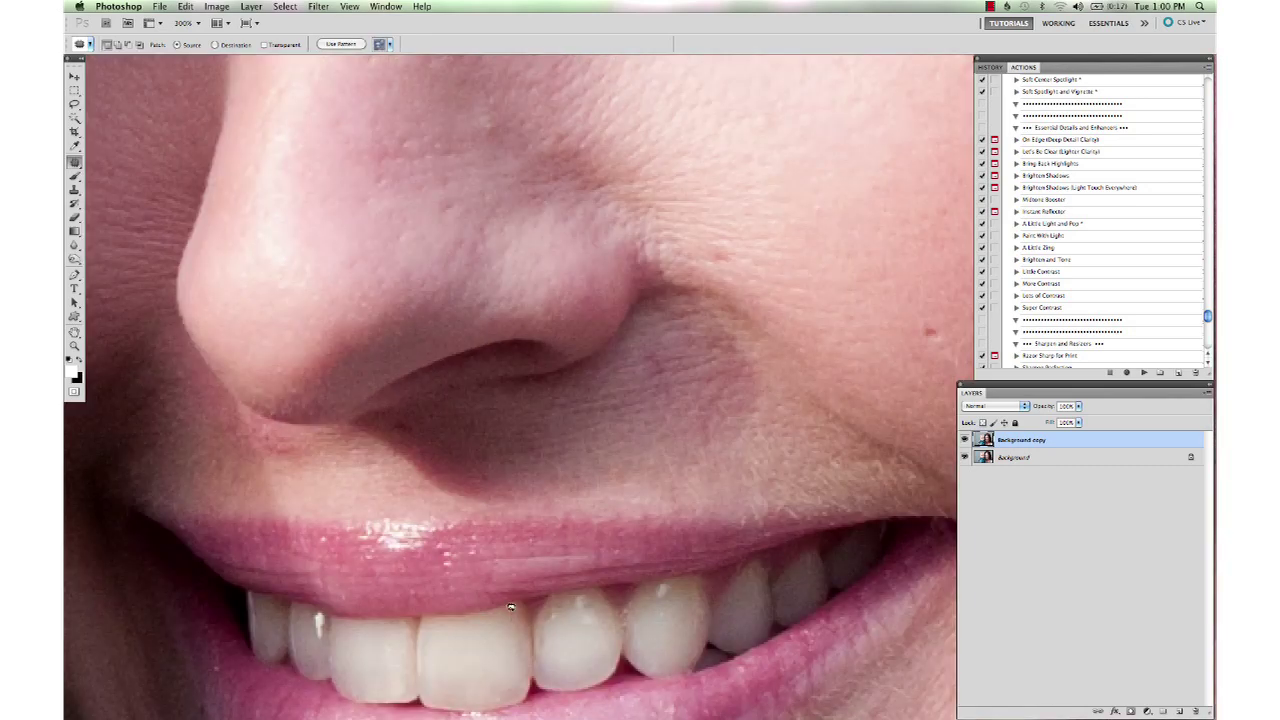
pyautogui.scroll(-10, 510, 612)
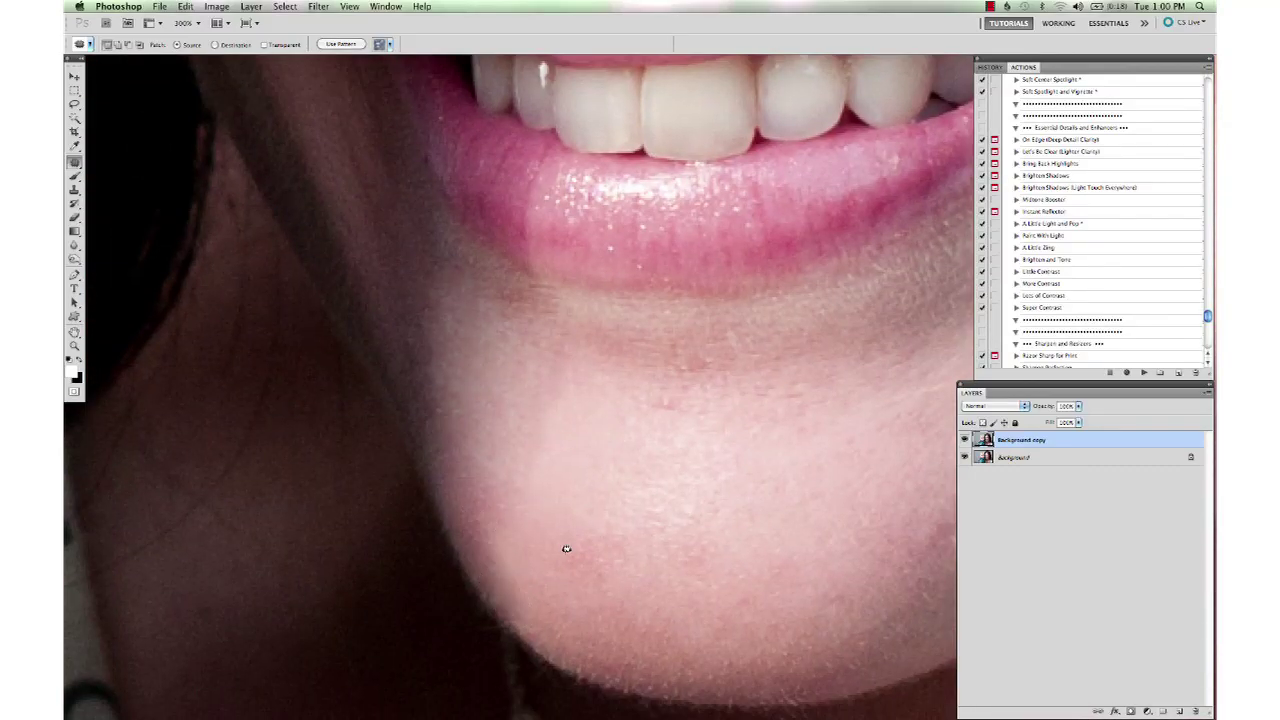
pyautogui.moveTo(491, 529); pyautogui.dragTo(545, 611)
pyautogui.moveTo(480, 534); pyautogui.dragTo(480, 534)
pyautogui.moveTo(661, 416)
pyautogui.mouseDown()
pyautogui.moveTo(671, 383)
pyautogui.moveTo(634, 429)
pyautogui.mouseUp()
pyautogui.click(634, 477)
# Patch the dark shadow between the woman's nose and upper lip with lit skin from her cheek
pyautogui.hscroll(5, 611, 430)
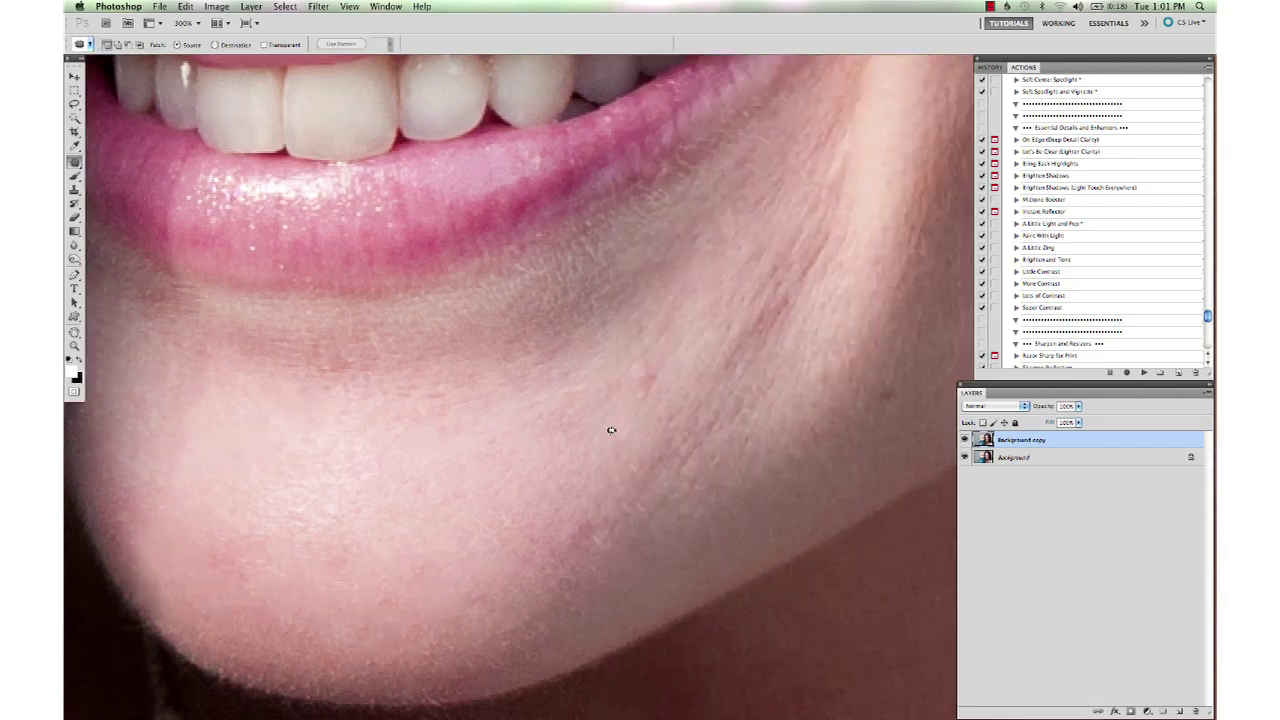
pyautogui.hscroll(-5, 611, 430)
pyautogui.scroll(8, 611, 430)
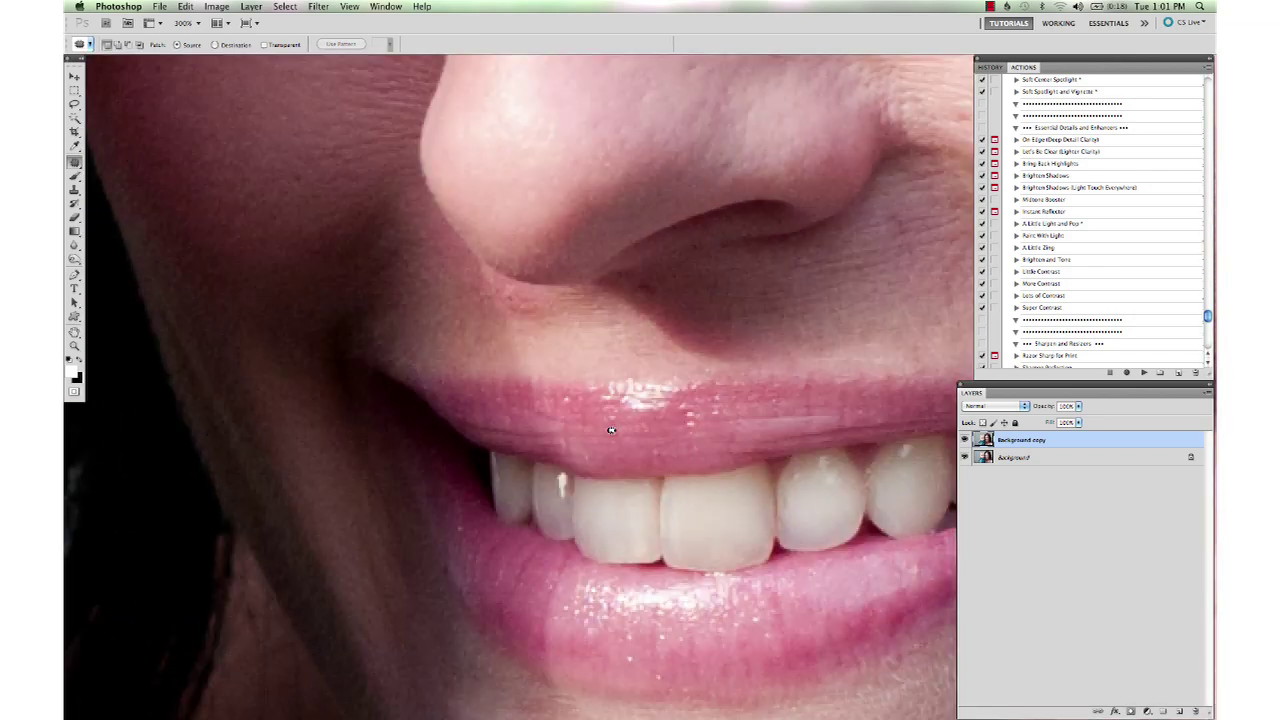
pyautogui.press('super+1')
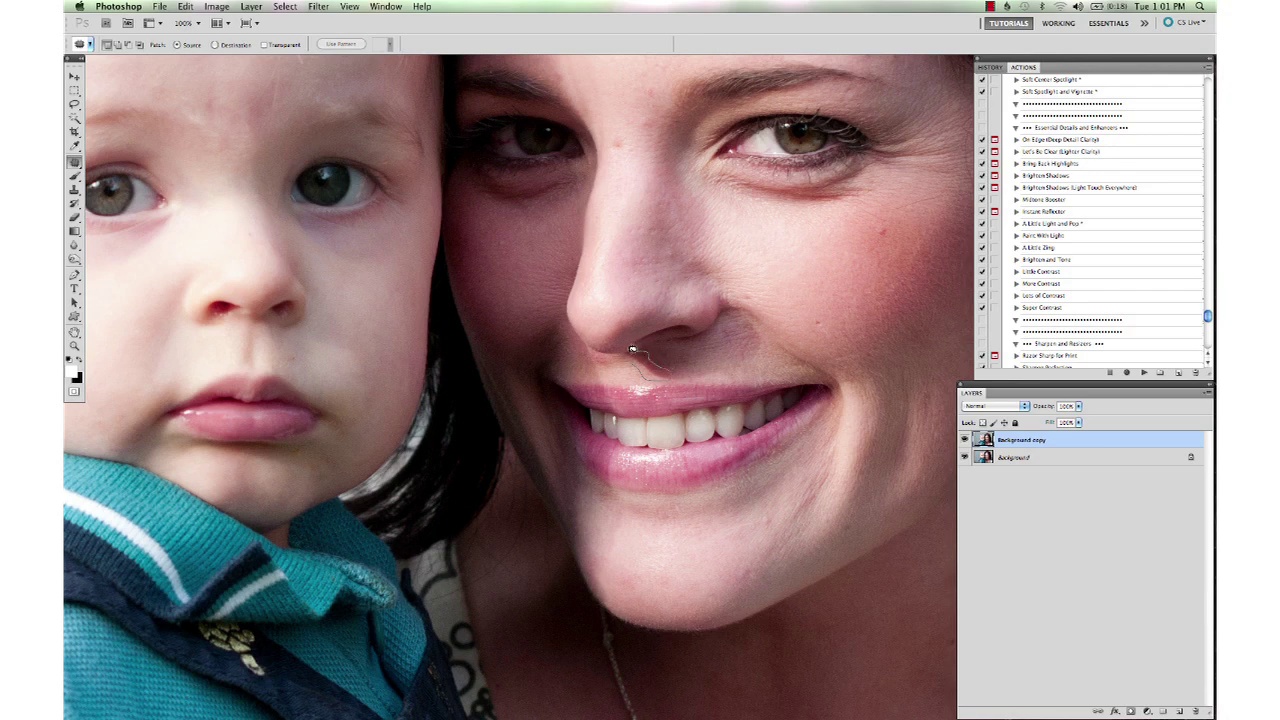
pyautogui.moveTo(632, 349); pyautogui.dragTo(636, 358)
pyautogui.moveTo(645, 370); pyautogui.dragTo(777, 338)
pyautogui.press('super+d')
pyautogui.moveTo(625, 354)
pyautogui.mouseDown()
pyautogui.moveTo(684, 373)
pyautogui.moveTo(629, 358)
pyautogui.moveTo(774, 312)
pyautogui.moveTo(683, 353)
pyautogui.moveTo(699, 367)
pyautogui.moveTo(640, 350)
pyautogui.mouseUp()
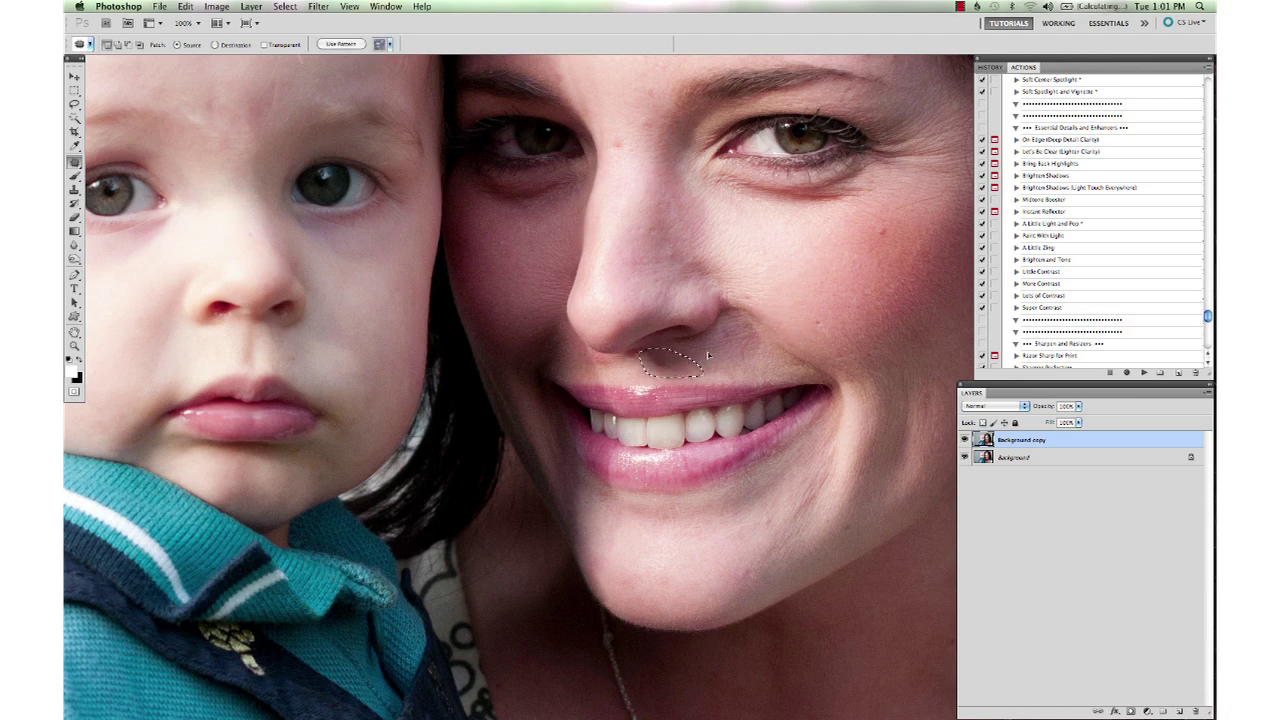
pyautogui.moveTo(665, 362)
pyautogui.mouseDown()
pyautogui.moveTo(784, 313)
pyautogui.moveTo(694, 369)
pyautogui.moveTo(653, 353)
pyautogui.moveTo(669, 340)
pyautogui.moveTo(786, 310)
pyautogui.mouseUp()
pyautogui.click(760, 333)
pyautogui.click(788, 331)
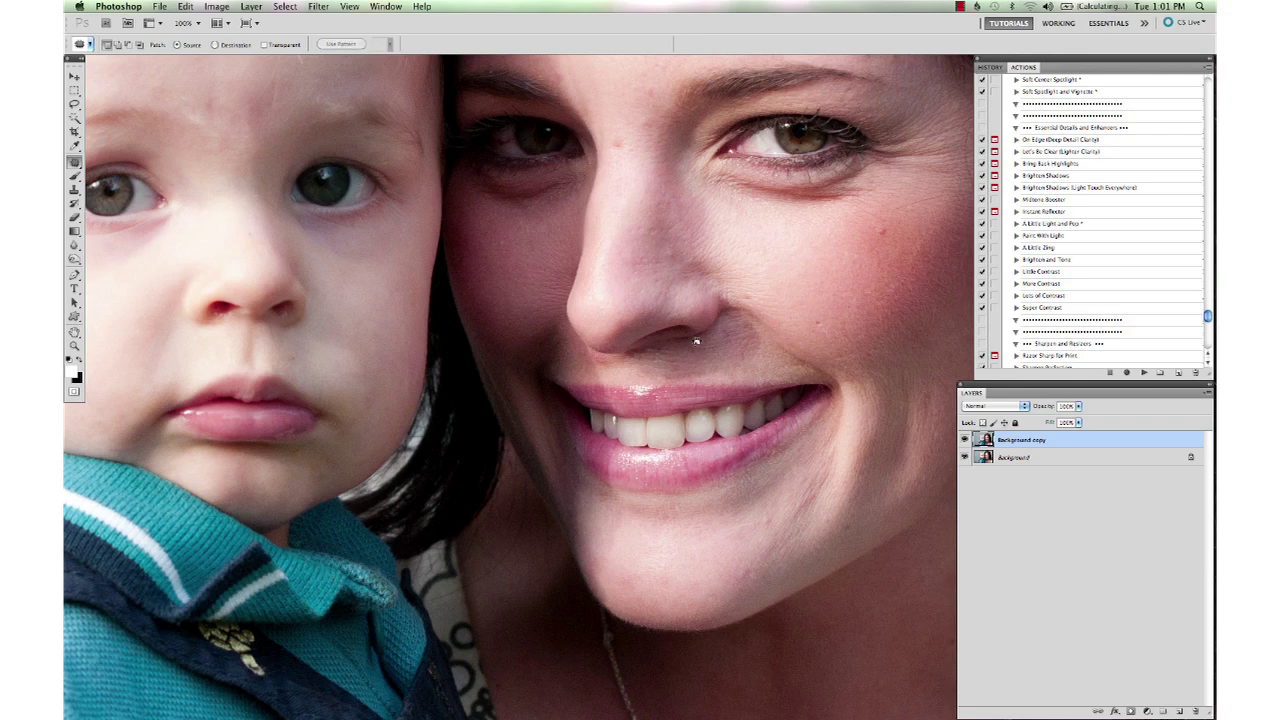
# Patch the shadow above the upper lip and the smile crease beside the nostril with cheek skin
pyautogui.moveTo(652, 377)
pyautogui.mouseDown()
pyautogui.moveTo(714, 352)
pyautogui.moveTo(700, 381)
pyautogui.mouseUp()
pyautogui.click(757, 340)
pyautogui.moveTo(768, 353)
pyautogui.mouseDown()
pyautogui.moveTo(702, 353)
pyautogui.moveTo(728, 350)
pyautogui.moveTo(791, 315)
pyautogui.mouseUp()
pyautogui.click(741, 333)
pyautogui.moveTo(716, 330); pyautogui.dragTo(728, 321)
pyautogui.moveTo(740, 340); pyautogui.dragTo(766, 294)
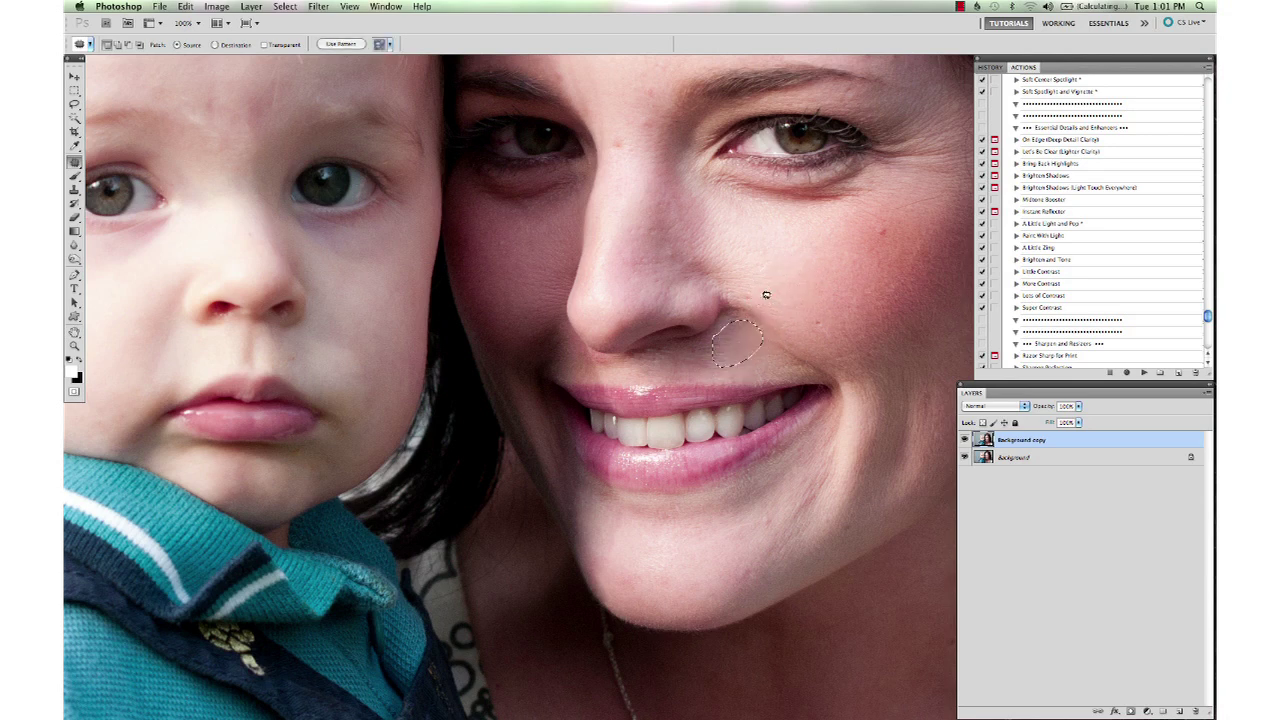
pyautogui.press('super+d')
# Refine the remaining shadow beneath the nostril with further patches sourced from the lit cheek
pyautogui.moveTo(715, 330)
pyautogui.mouseDown()
pyautogui.moveTo(703, 346)
pyautogui.moveTo(725, 348)
pyautogui.moveTo(780, 285)
pyautogui.moveTo(783, 319)
pyautogui.mouseUp()
pyautogui.press('super+d')
pyautogui.moveTo(682, 348)
pyautogui.mouseDown()
pyautogui.moveTo(700, 340)
pyautogui.moveTo(655, 366)
pyautogui.moveTo(780, 305)
pyautogui.moveTo(771, 310)
pyautogui.mouseUp()
pyautogui.click(697, 362)
pyautogui.moveTo(653, 347)
pyautogui.mouseDown()
pyautogui.moveTo(663, 366)
pyautogui.moveTo(648, 352)
pyautogui.moveTo(778, 288)
pyautogui.mouseUp()
pyautogui.click(731, 340)
# Patch the blemish on the bridge of the nose and the shadow above the lip near the darker mouth corner
pyautogui.moveTo(625, 126)
pyautogui.mouseDown()
pyautogui.moveTo(625, 158)
pyautogui.moveTo(605, 141)
pyautogui.moveTo(612, 206)
pyautogui.mouseUp()
pyautogui.click(615, 218)
pyautogui.scroll(-1, 615, 218)
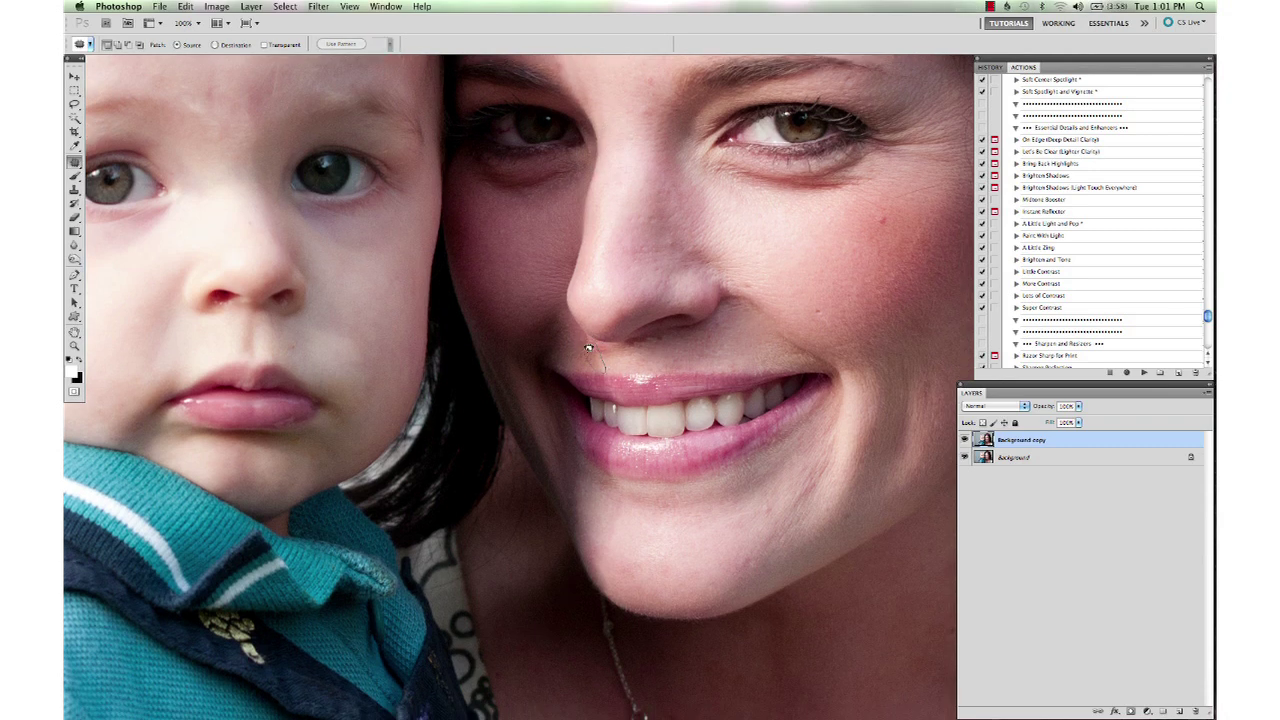
pyautogui.moveTo(589, 348); pyautogui.dragTo(603, 369)
pyautogui.moveTo(598, 360)
pyautogui.mouseDown()
pyautogui.moveTo(684, 351)
pyautogui.moveTo(628, 349)
pyautogui.moveTo(631, 333)
pyautogui.moveTo(645, 359)
pyautogui.mouseUp()
pyautogui.click(646, 351)
pyautogui.click(660, 356)
# Clone smooth forehead skin over the area above the inner end of the shaded eyebrow with a soft 164 px Clone Stamp
pyautogui.press('s')
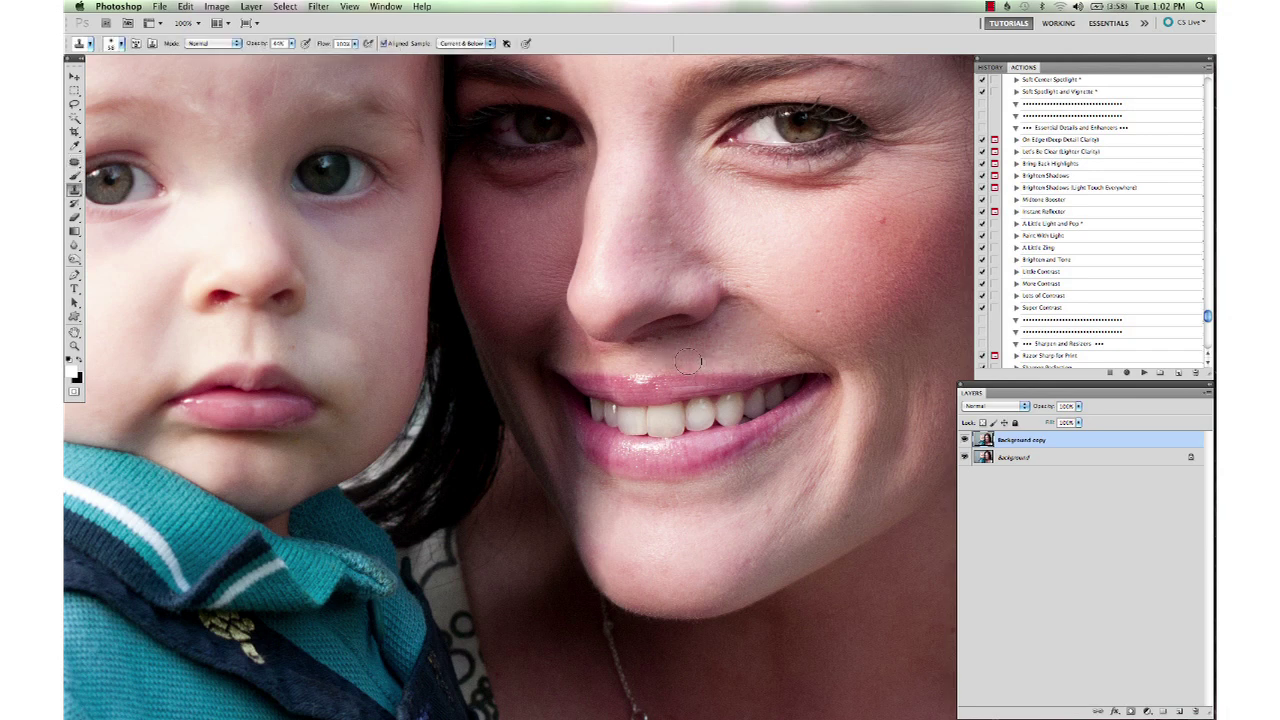
pyautogui.click(74, 190)
pyautogui.scroll(3, 619, 303)
pyautogui.scroll(2, 619, 303)
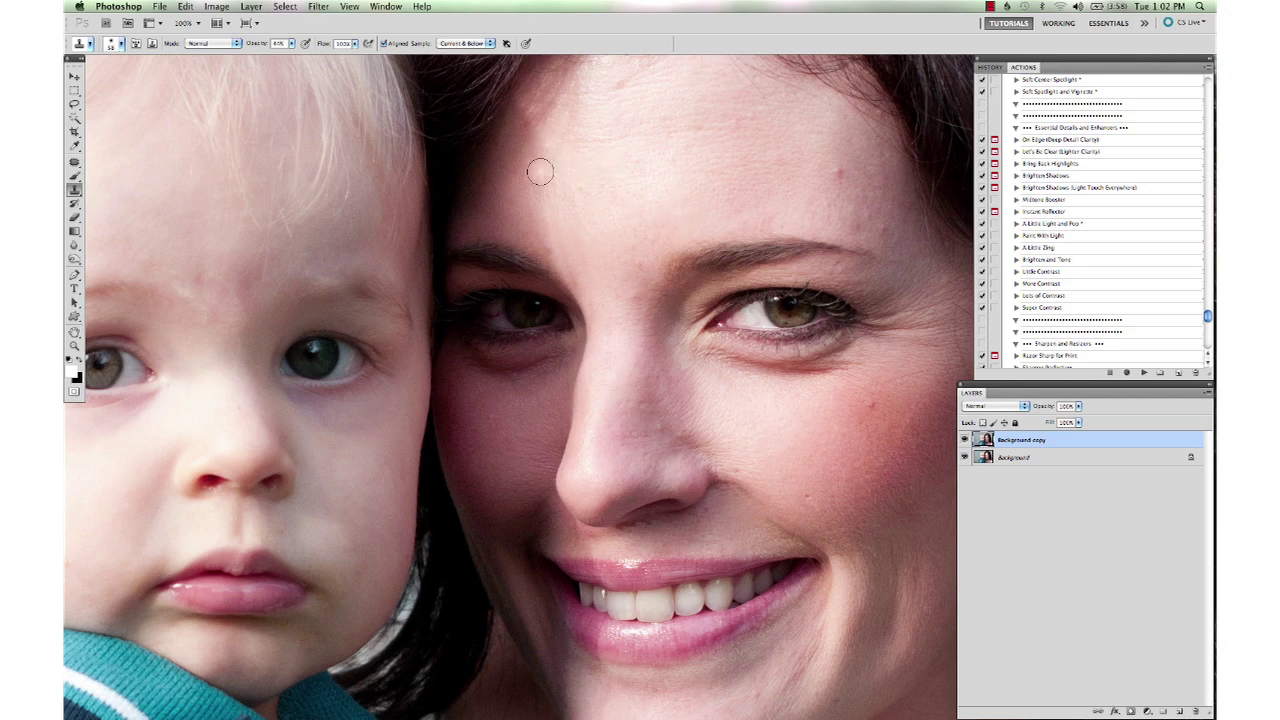
pyautogui.rightClick(609, 239)
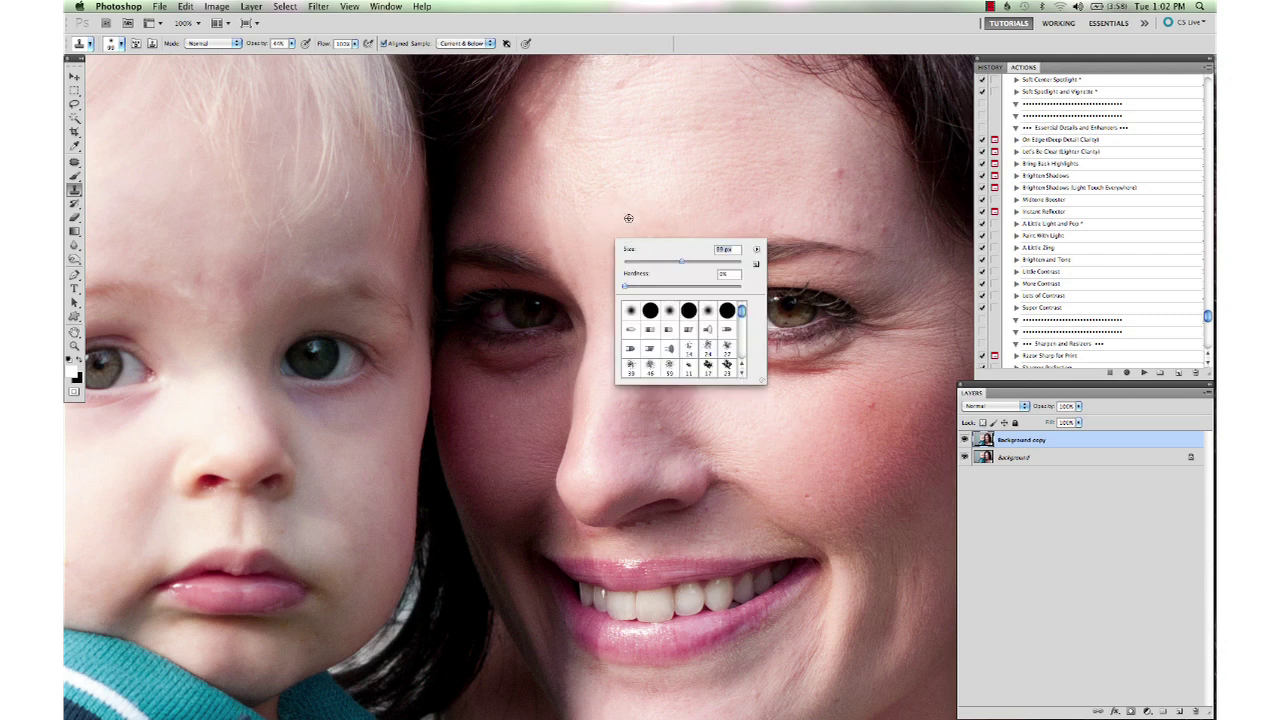
pyautogui.click(703, 262)
pyautogui.keyDown('alt'); pyautogui.click(600, 210); pyautogui.keyUp('alt')
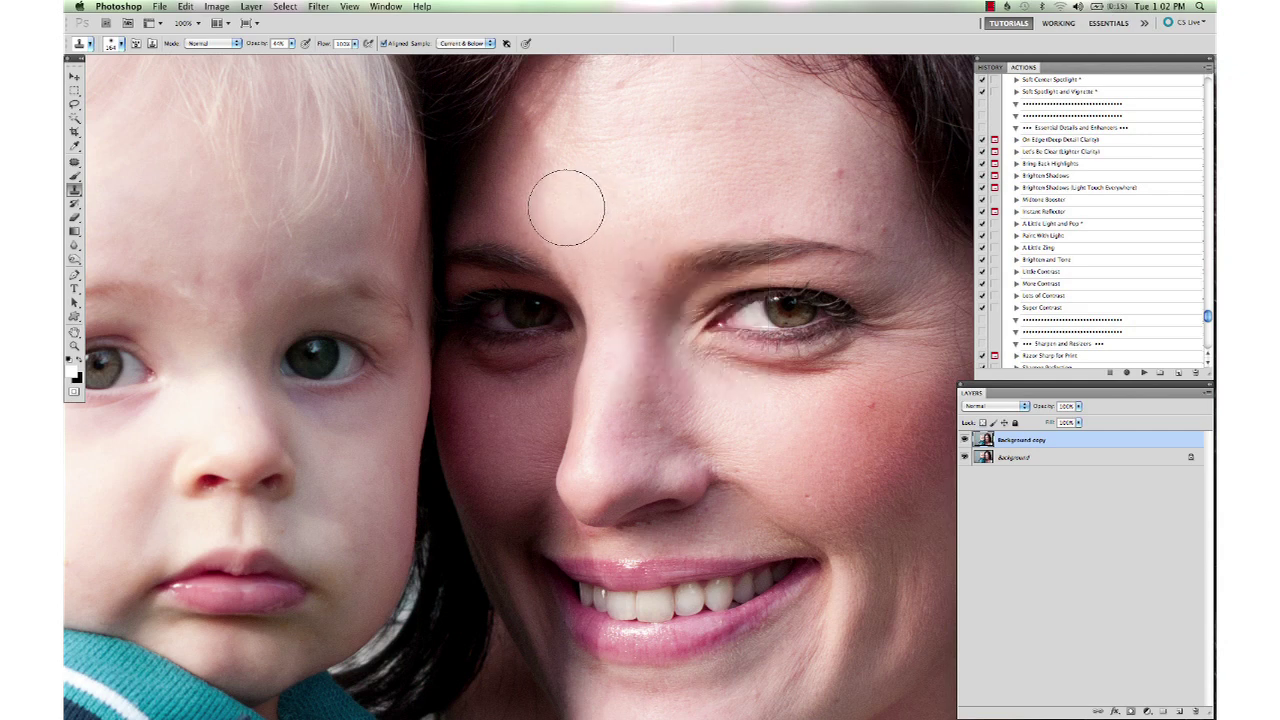
pyautogui.click(554, 206)
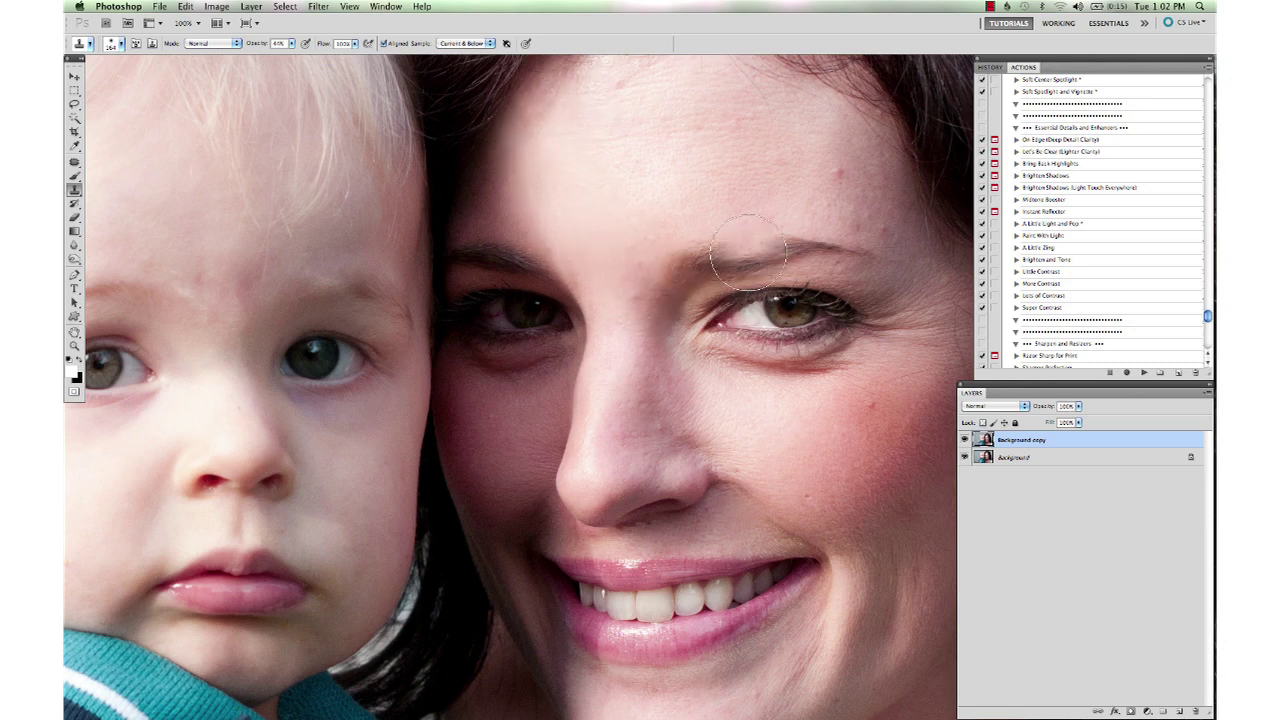
# Reduce the Clone Stamp brush size and clone sampled lip colour along the shaded side of the lower lip
pyautogui.scroll(-3, 742, 320)
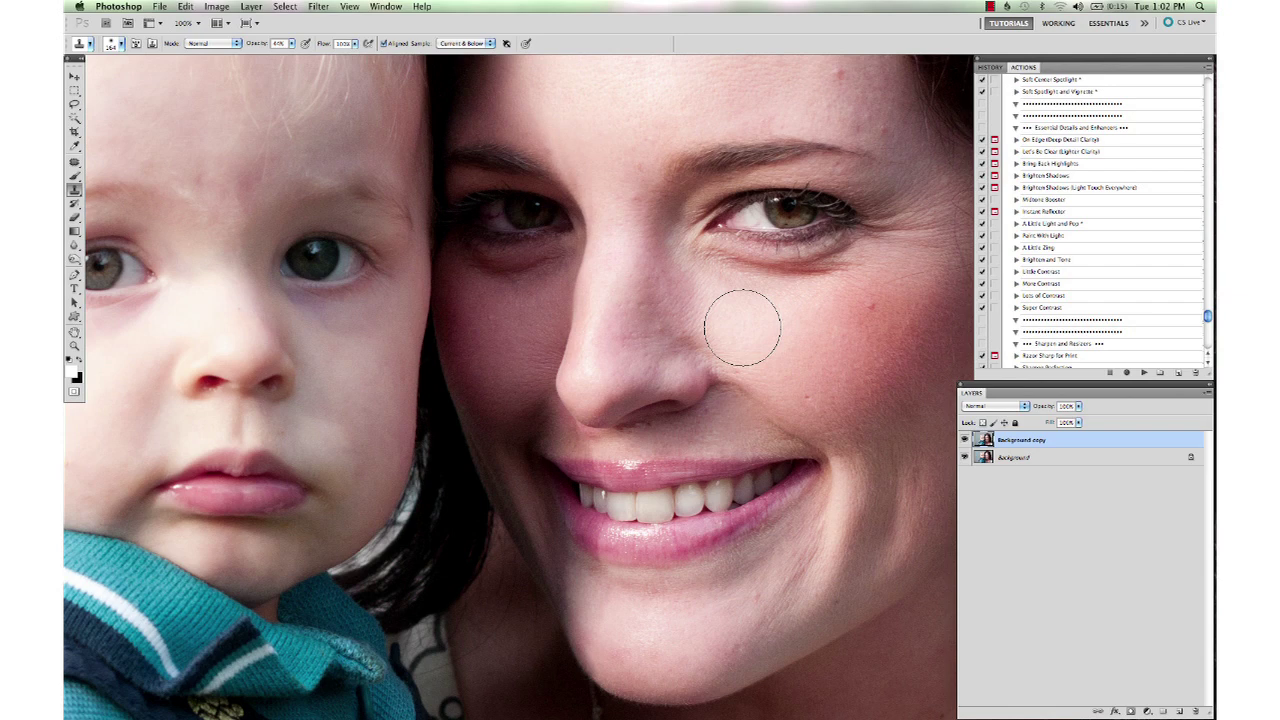
pyautogui.rightClick(655, 578)
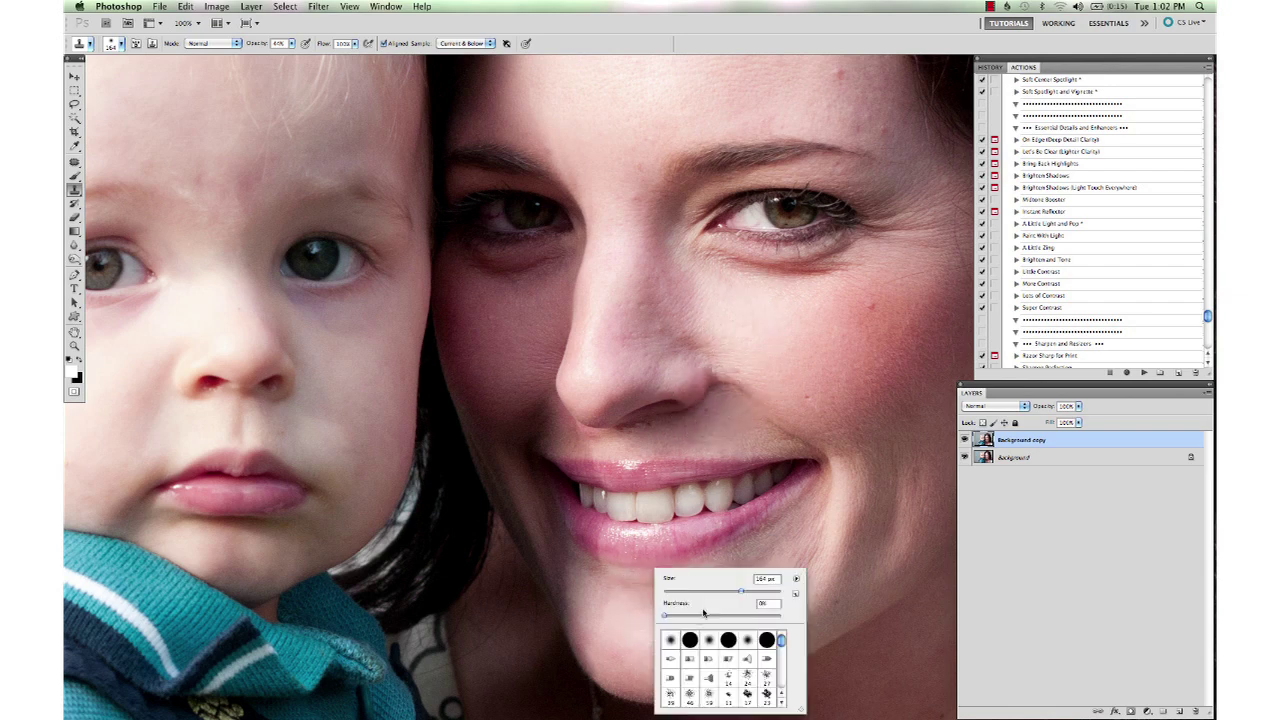
pyautogui.click(711, 591)
pyautogui.click(615, 548)
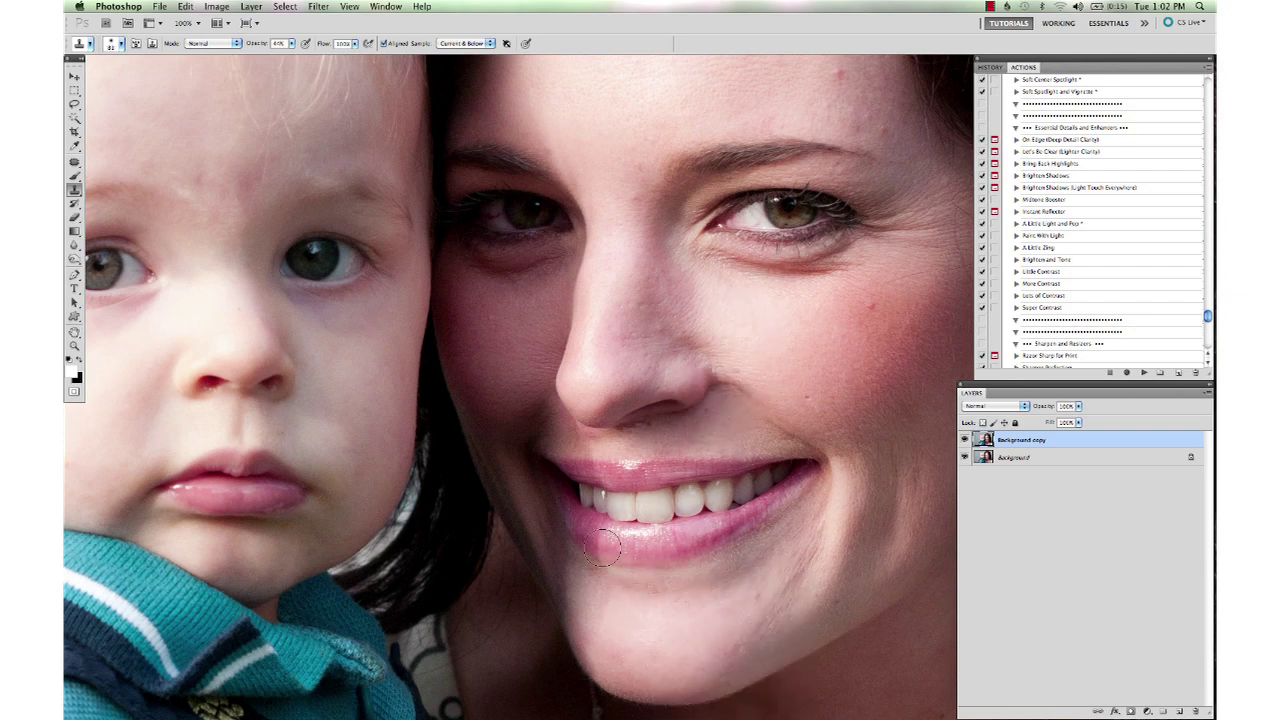
pyautogui.keyDown('alt'); pyautogui.click(619, 543); pyautogui.keyUp('alt')
pyautogui.click(609, 541)
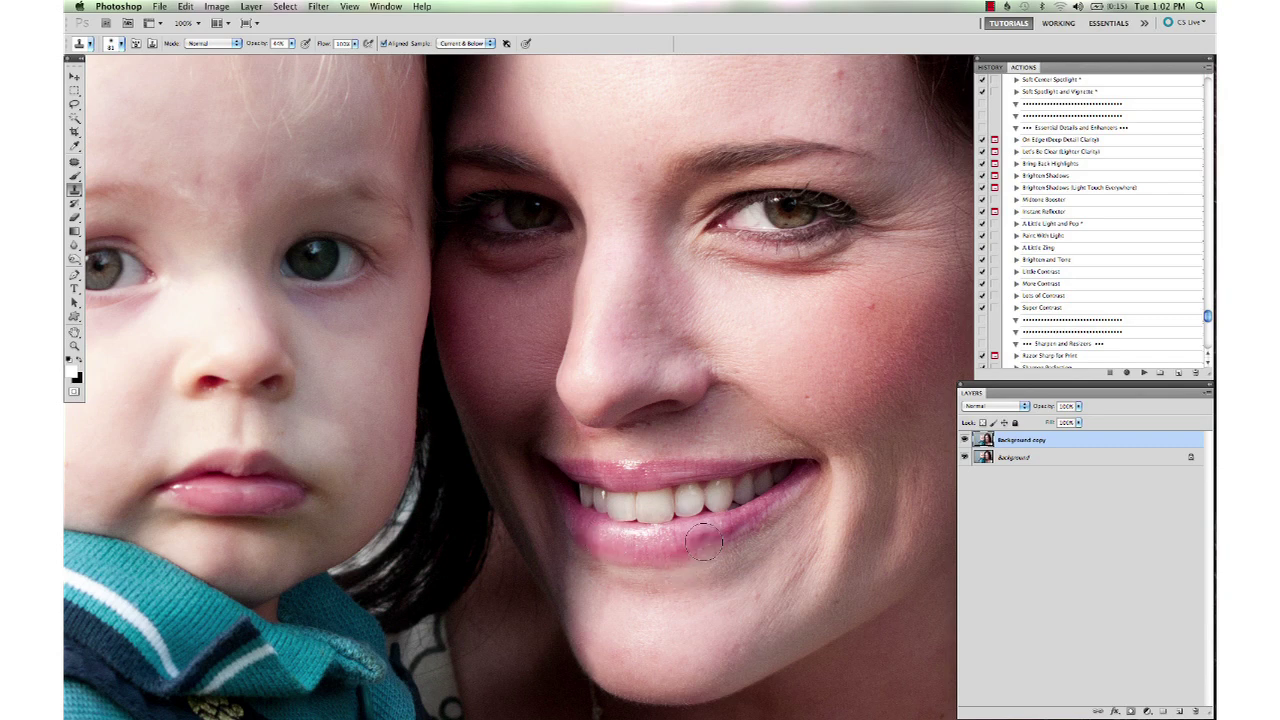
# Clean up the skin between nose and upper lip and along the smile crease with progressively smaller Clone Stamp brushes
pyautogui.rightClick(693, 497)
pyautogui.click(733, 518)
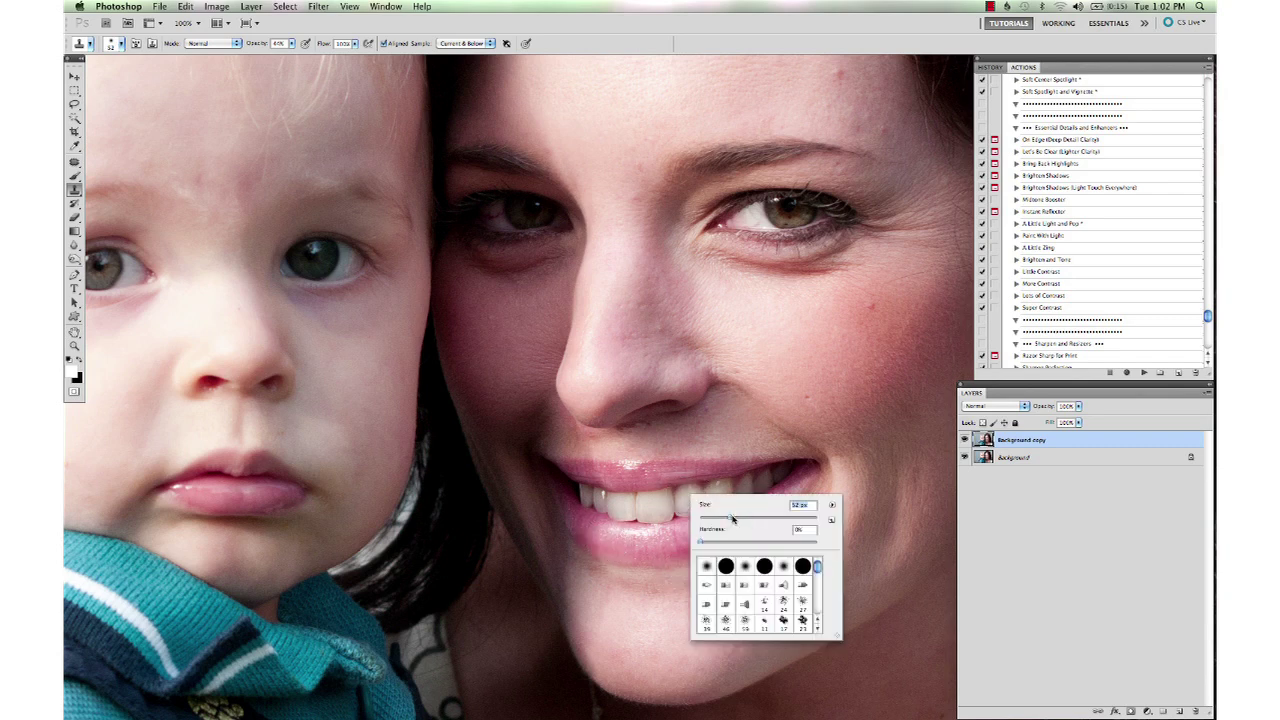
pyautogui.keyDown('alt'); pyautogui.click(606, 446); pyautogui.keyUp('alt')
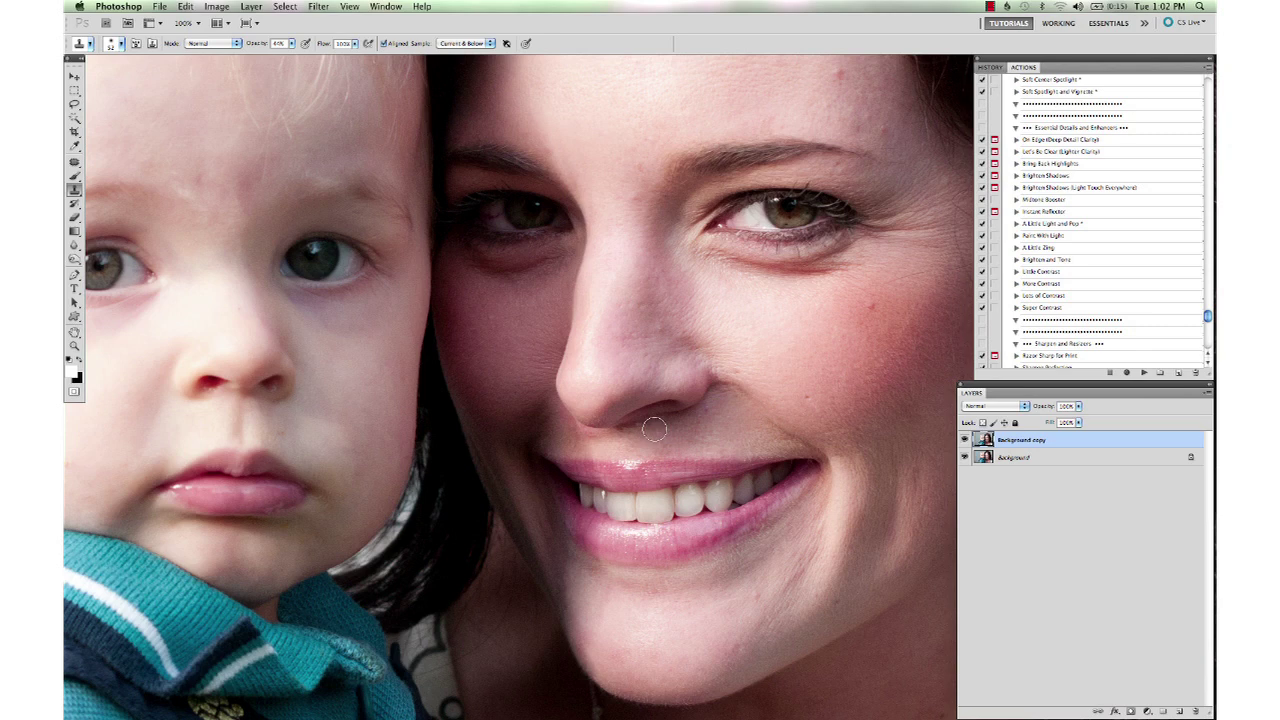
pyautogui.rightClick(655, 436)
pyautogui.click(682, 459)
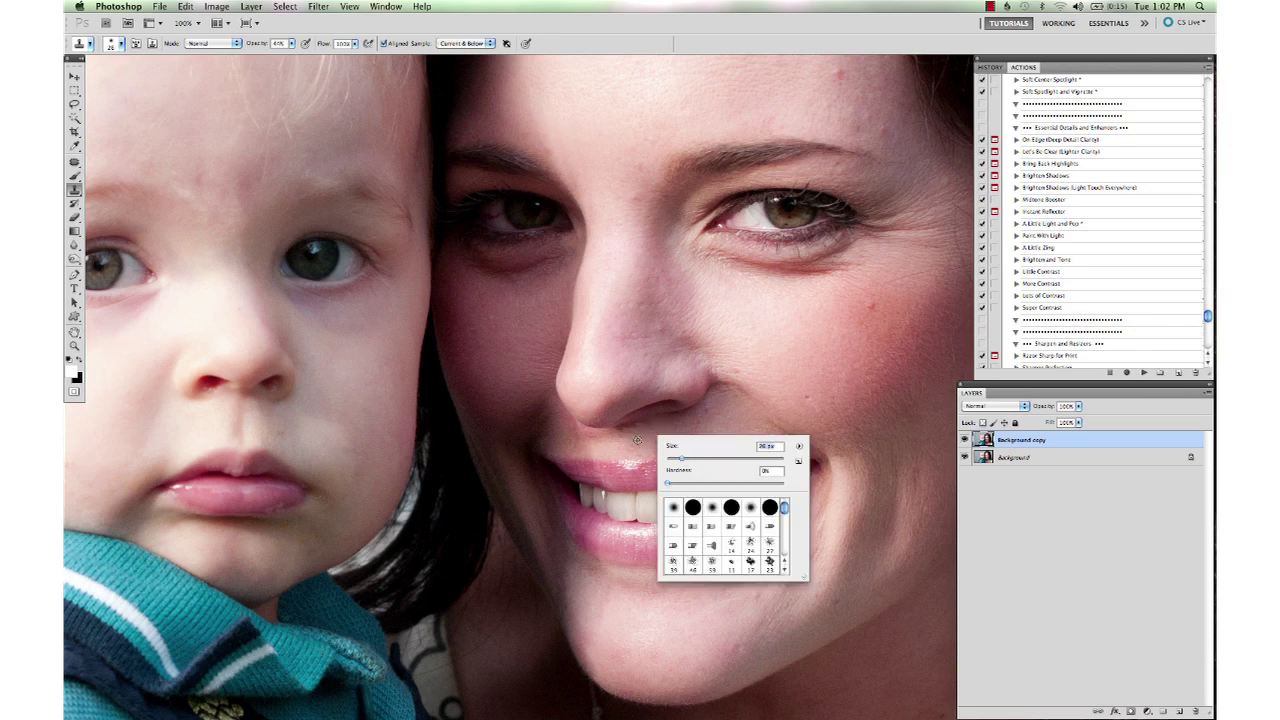
pyautogui.press('Return')
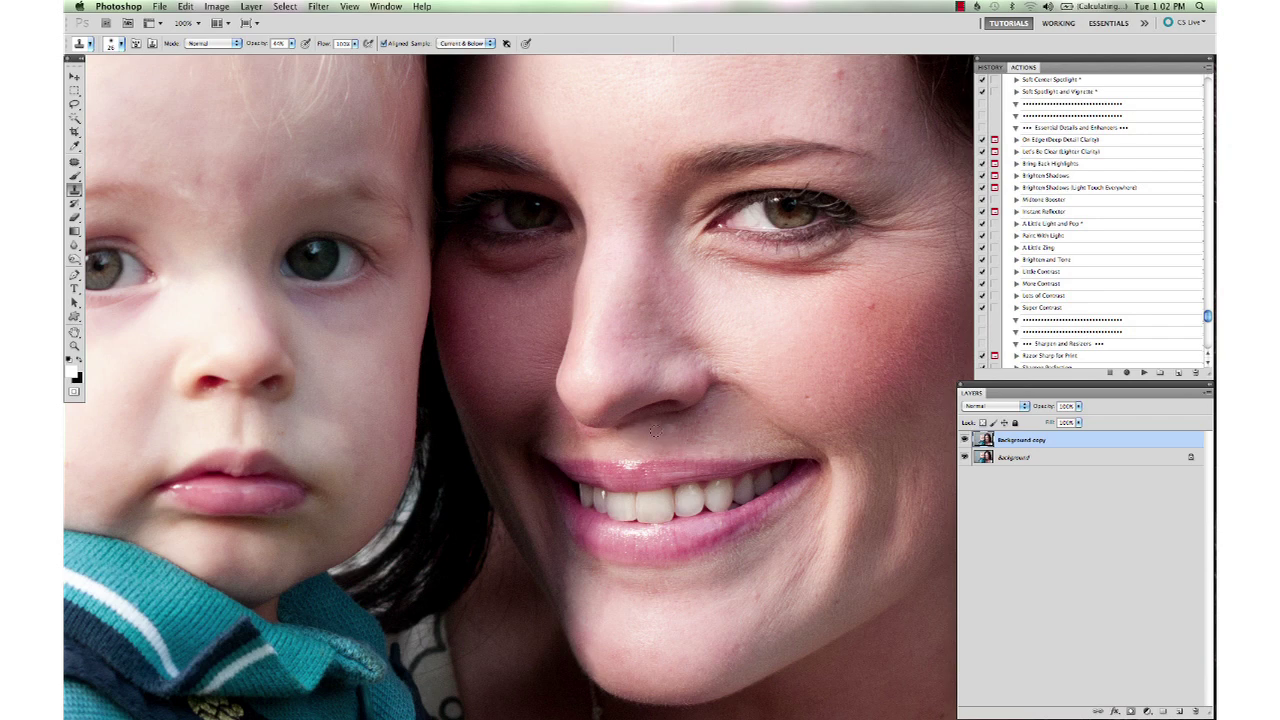
pyautogui.click(707, 411)
pyautogui.moveTo(755, 453); pyautogui.dragTo(699, 420)
# Patch the hard light-and-shadow edge on the woman's chest beside the dress neckline with nearby chest skin
pyautogui.press('super+minus')
pyautogui.press('super+minus')
pyautogui.press('super+minus')
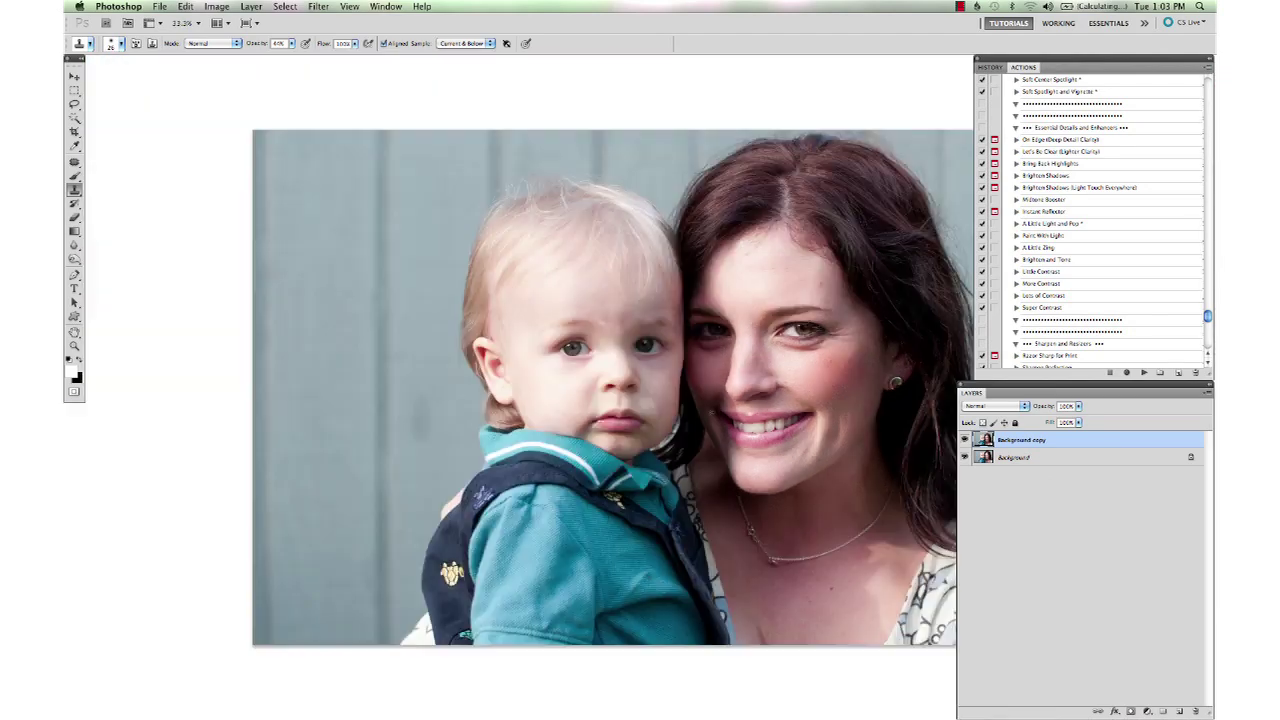
pyautogui.press('z')
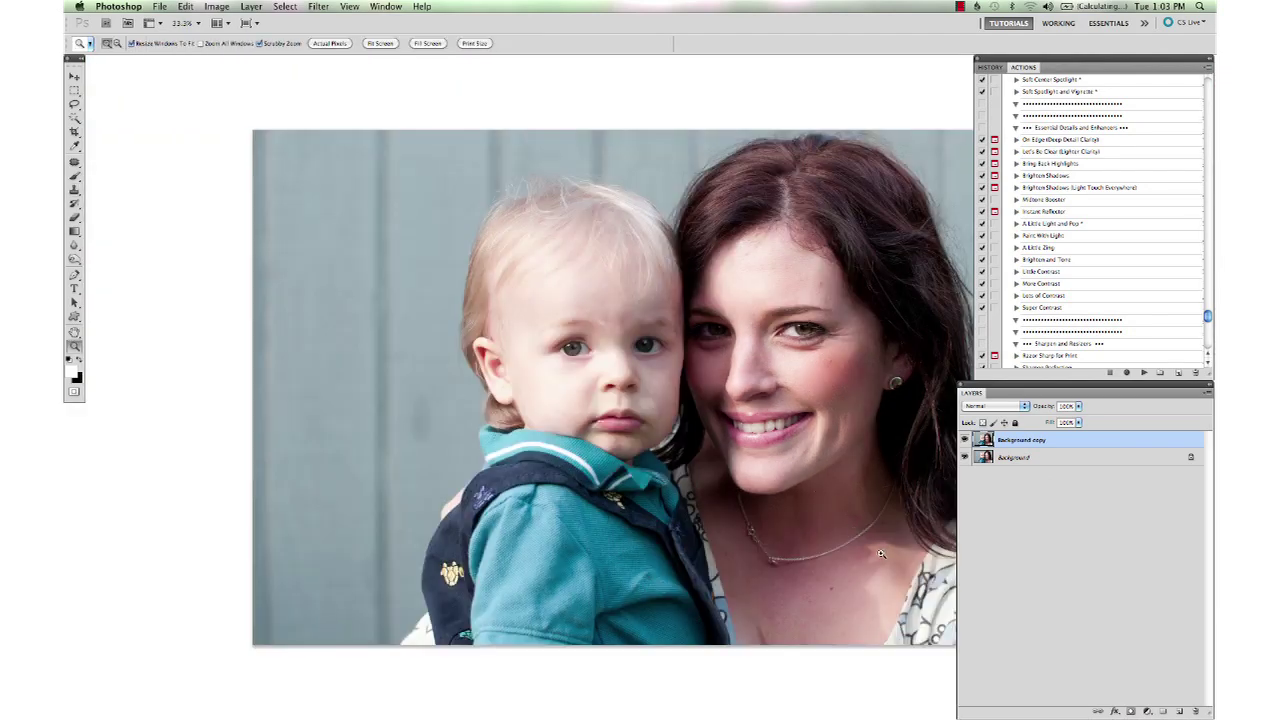
pyautogui.moveTo(884, 550); pyautogui.dragTo(938, 635)
pyautogui.hscroll(7, 831, 562)
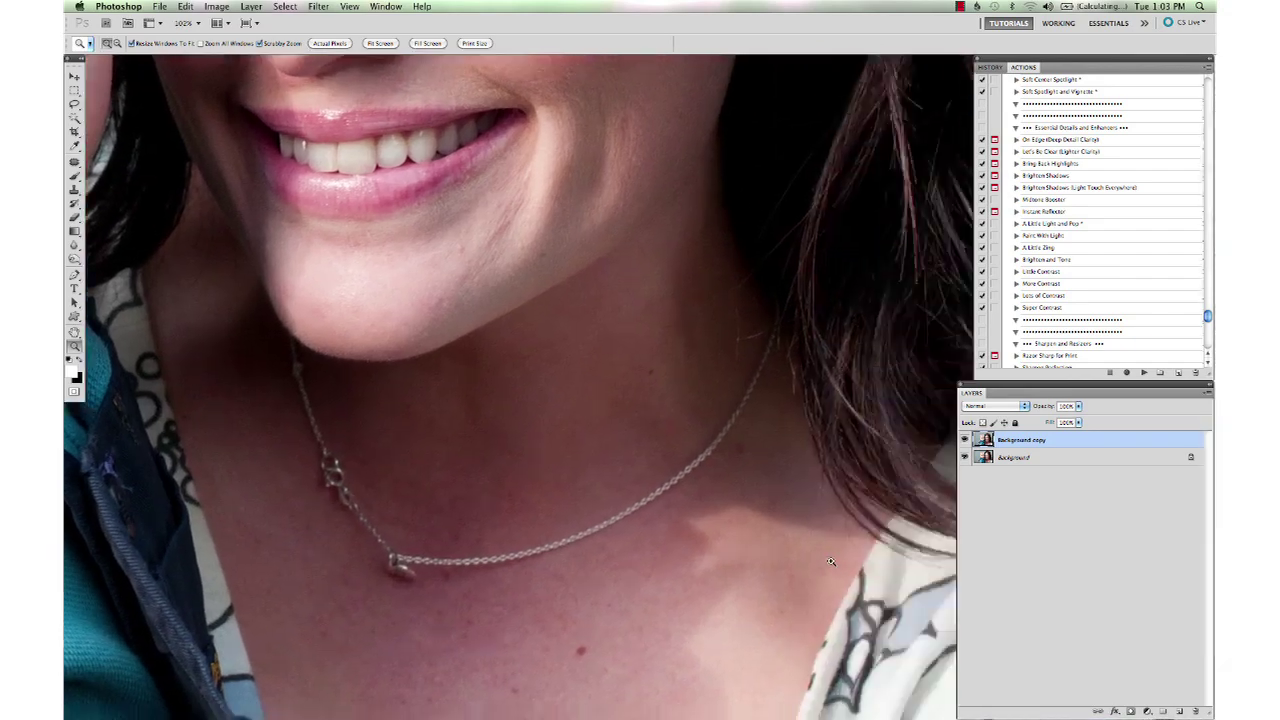
pyautogui.scroll(-3, 831, 562)
pyautogui.press('j')
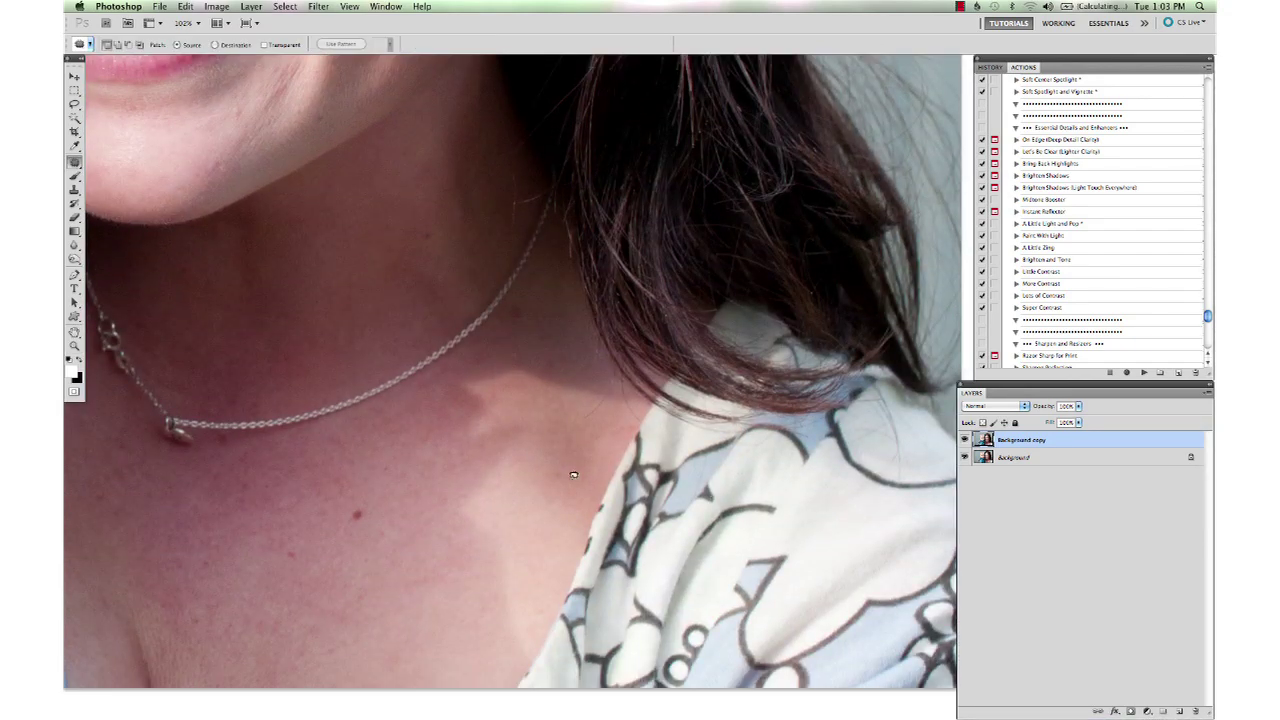
pyautogui.moveTo(469, 408)
pyautogui.mouseDown()
pyautogui.moveTo(476, 366)
pyautogui.moveTo(544, 432)
pyautogui.moveTo(494, 528)
pyautogui.moveTo(453, 501)
pyautogui.moveTo(457, 437)
pyautogui.moveTo(413, 586)
pyautogui.moveTo(388, 621)
pyautogui.mouseUp()
pyautogui.press('super+d')
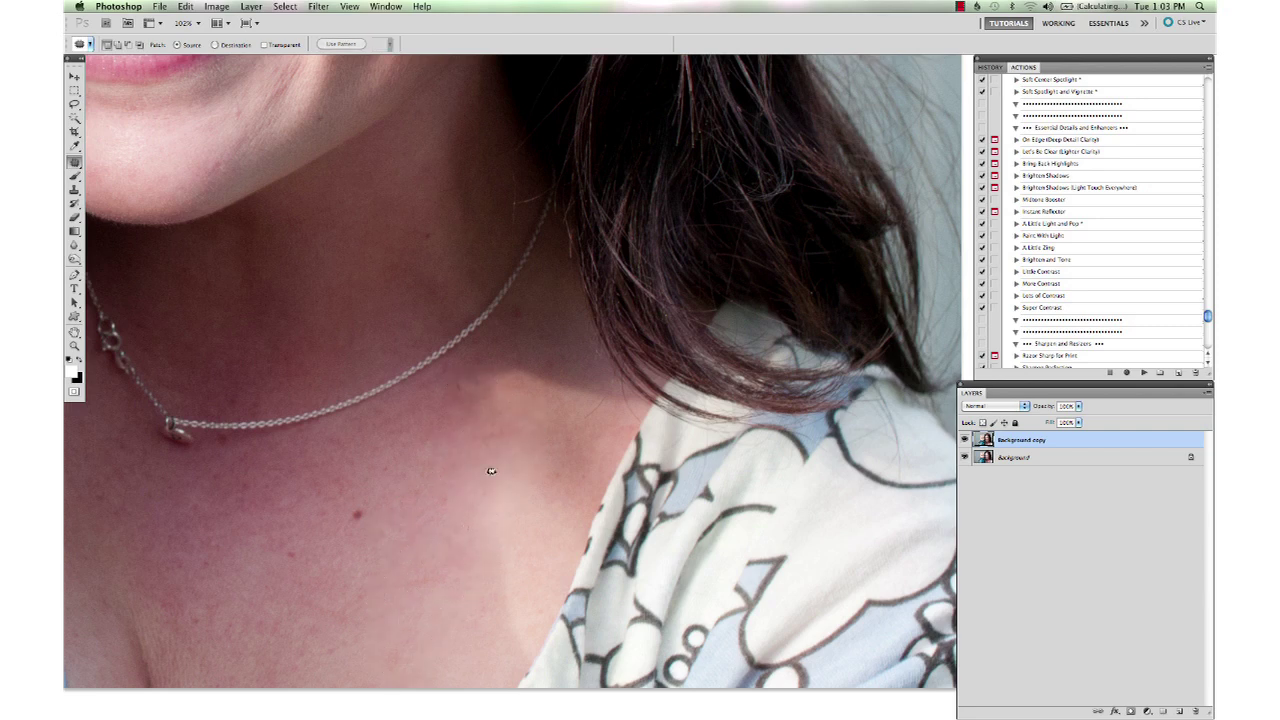
pyautogui.moveTo(491, 470)
pyautogui.mouseDown()
pyautogui.moveTo(530, 600)
pyautogui.moveTo(484, 621)
pyautogui.moveTo(455, 686)
pyautogui.mouseUp()
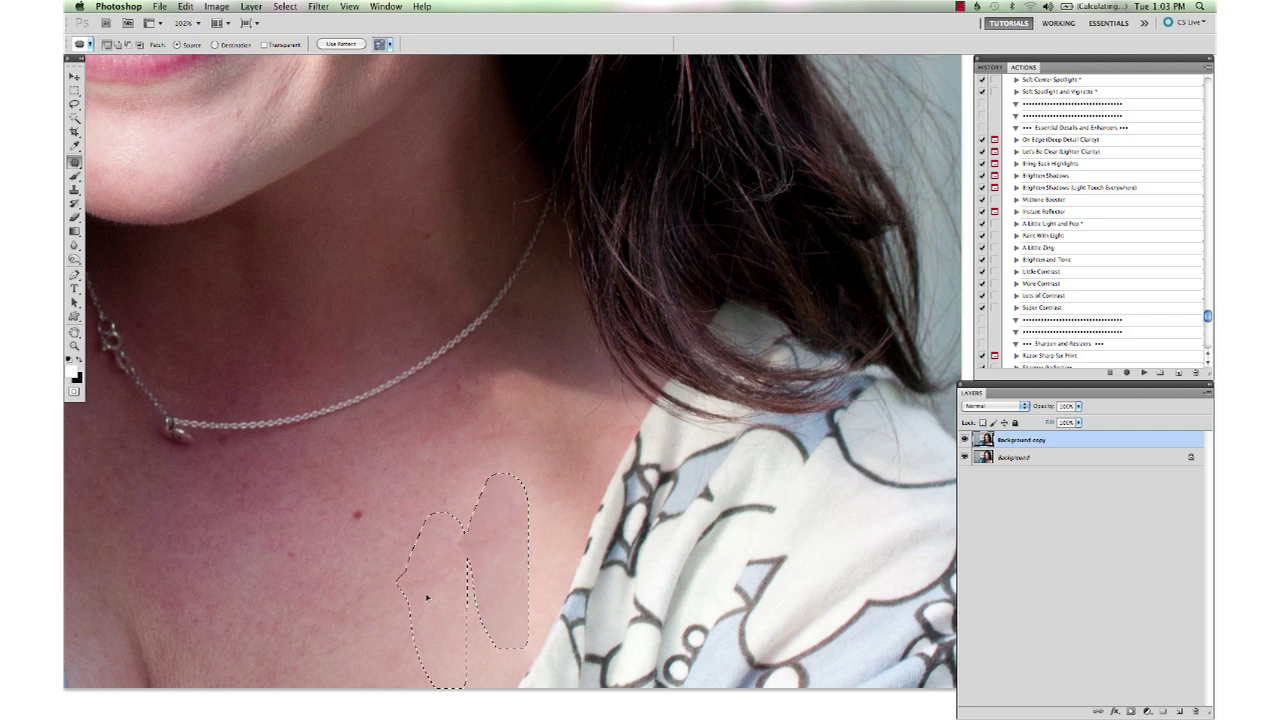
pyautogui.moveTo(427, 597); pyautogui.dragTo(405, 625)
pyautogui.hotkey('ctrl', 'd')
# Patch the bright sunlit area between the necklace and the hair with evenly toned chest skin
pyautogui.moveTo(478, 368)
pyautogui.mouseDown()
pyautogui.moveTo(543, 351)
pyautogui.moveTo(587, 367)
pyautogui.moveTo(604, 416)
pyautogui.mouseUp()
pyautogui.moveTo(466, 370); pyautogui.dragTo(476, 367)
pyautogui.moveTo(504, 380)
pyautogui.mouseDown()
pyautogui.moveTo(492, 488)
pyautogui.moveTo(409, 574)
pyautogui.mouseUp()
pyautogui.press('super+d')
pyautogui.moveTo(518, 376)
pyautogui.mouseDown()
pyautogui.moveTo(580, 366)
pyautogui.moveTo(491, 406)
pyautogui.moveTo(500, 385)
pyautogui.mouseUp()
pyautogui.moveTo(514, 414)
pyautogui.mouseDown()
pyautogui.moveTo(471, 500)
pyautogui.moveTo(477, 526)
pyautogui.mouseUp()
pyautogui.hotkey('ctrl', 'd')
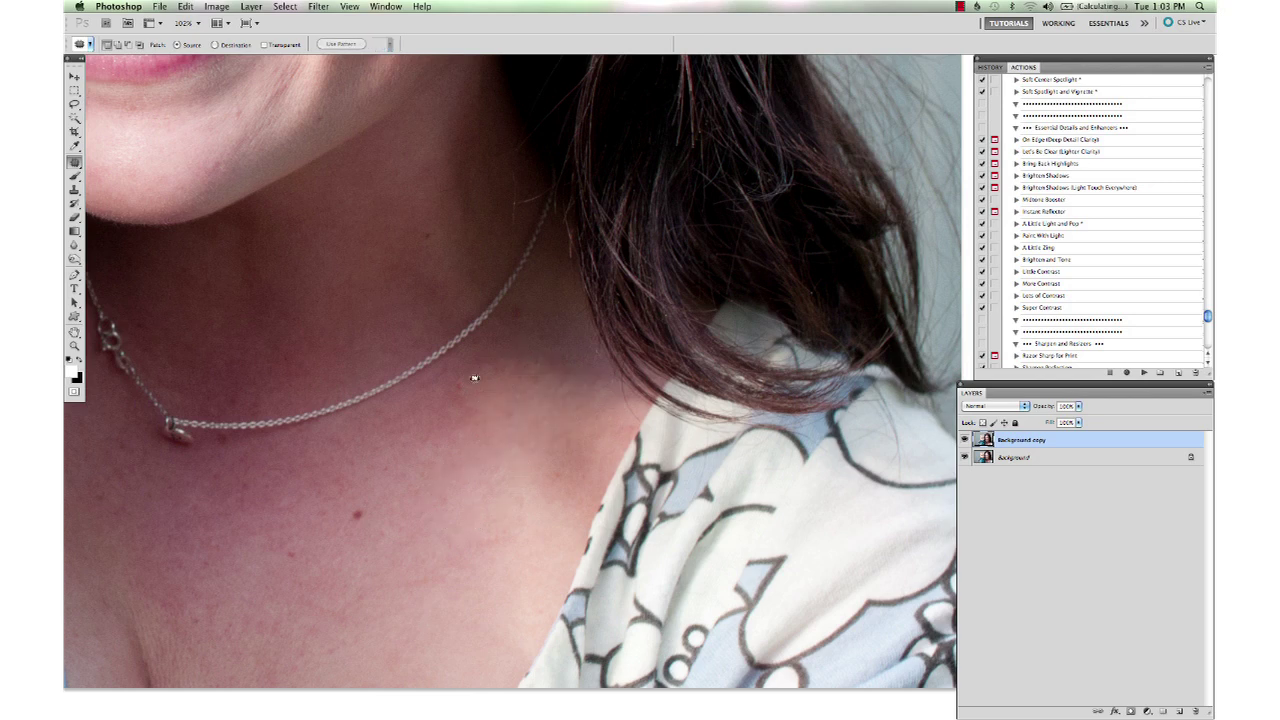
# Blend the remaining tonal edges just below the necklace with several more patches sourced from the surrounding chest skin
pyautogui.moveTo(446, 373)
pyautogui.mouseDown()
pyautogui.moveTo(498, 397)
pyautogui.moveTo(437, 391)
pyautogui.moveTo(440, 421)
pyautogui.mouseUp()
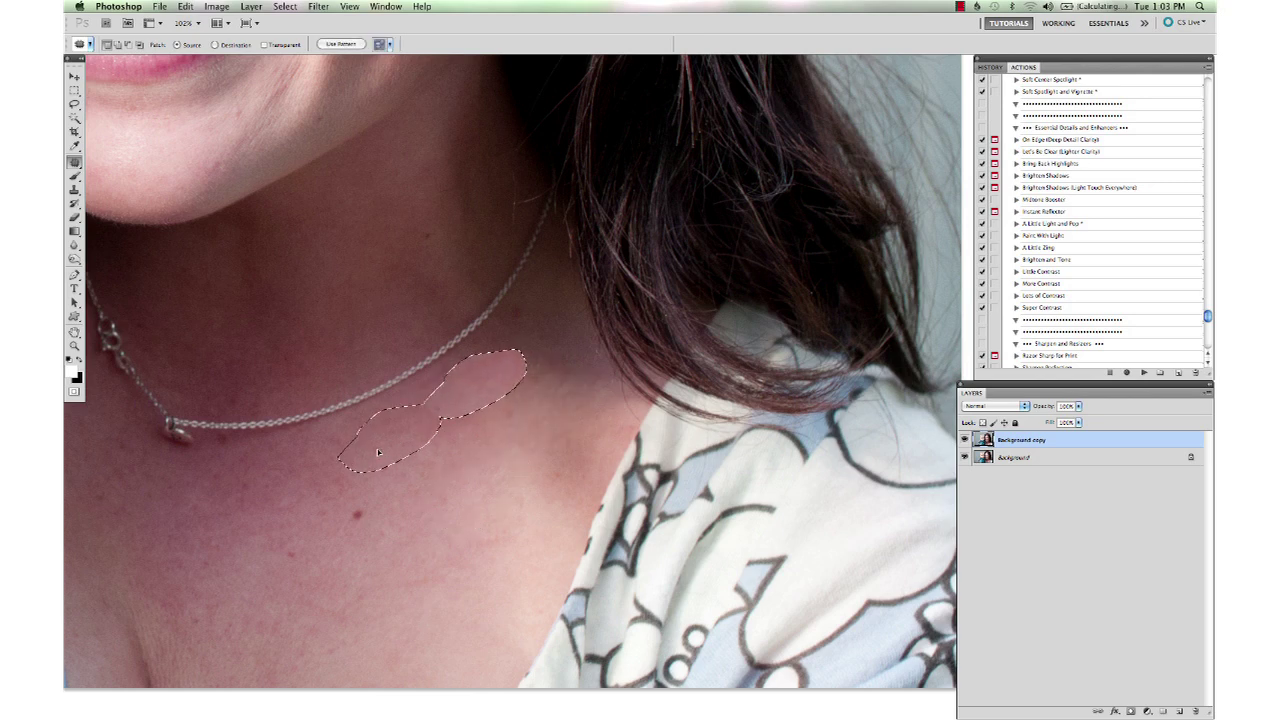
pyautogui.hotkey('ctrl', 'd')
pyautogui.moveTo(523, 356)
pyautogui.mouseDown()
pyautogui.moveTo(495, 384)
pyautogui.moveTo(521, 359)
pyautogui.mouseUp()
pyautogui.moveTo(527, 383); pyautogui.dragTo(437, 494)
pyautogui.press('super+d')
pyautogui.moveTo(507, 385)
pyautogui.mouseDown()
pyautogui.moveTo(469, 442)
pyautogui.moveTo(520, 380)
pyautogui.mouseUp()
pyautogui.moveTo(508, 437)
pyautogui.mouseDown()
pyautogui.moveTo(480, 486)
pyautogui.moveTo(434, 519)
pyautogui.mouseUp()
pyautogui.press('super+d')
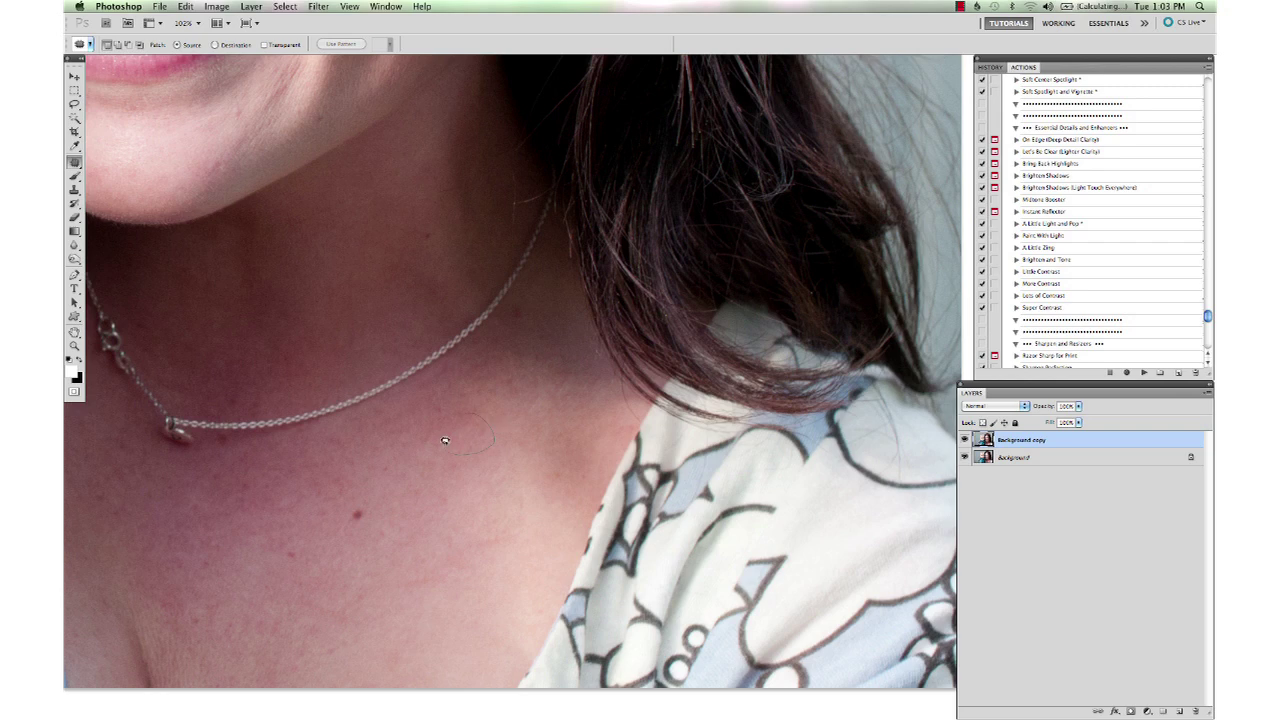
pyautogui.moveTo(445, 440); pyautogui.dragTo(458, 500)
pyautogui.hotkey('ctrl', 'd')
# Patch the blemishes on the woman's forehead above the brightly lit eyebrow with clear forehead skin
pyautogui.scroll(6, 660, 459)
pyautogui.hscroll(-5, 660, 459)
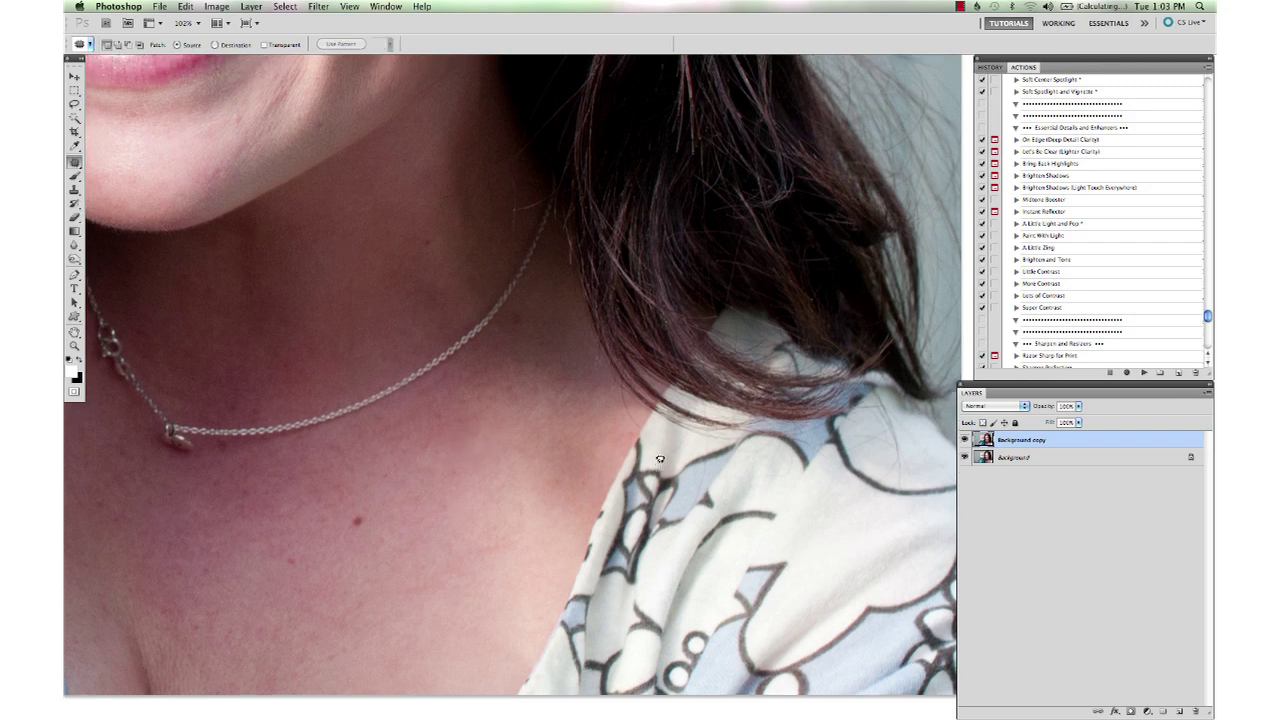
pyautogui.scroll(5, 660, 458)
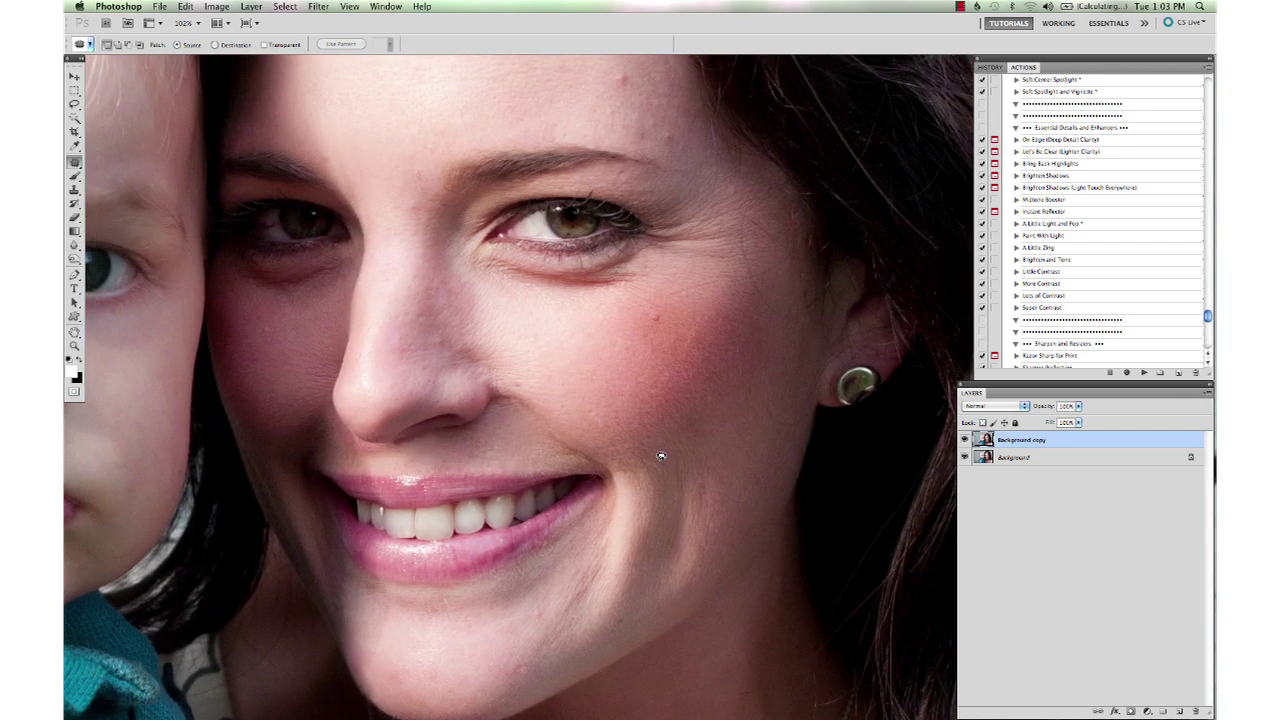
pyautogui.scroll(5, 660, 410)
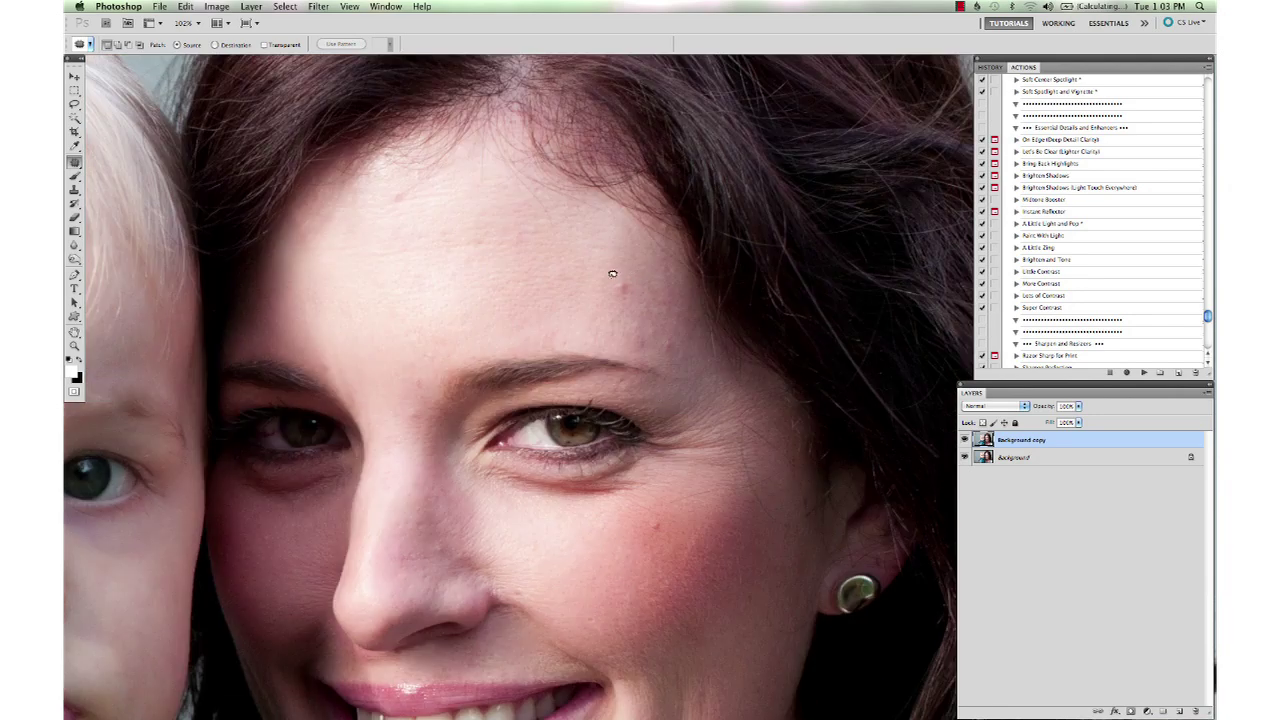
pyautogui.moveTo(638, 273); pyautogui.dragTo(588, 296)
pyautogui.click(643, 333)
pyautogui.moveTo(628, 336); pyautogui.dragTo(640, 336)
pyautogui.moveTo(650, 340); pyautogui.dragTo(601, 309)
pyautogui.click(601, 309)
# Switch to the Healing Brush and add a new empty layer above Background copy
pyautogui.scroll(-5, 721, 529)
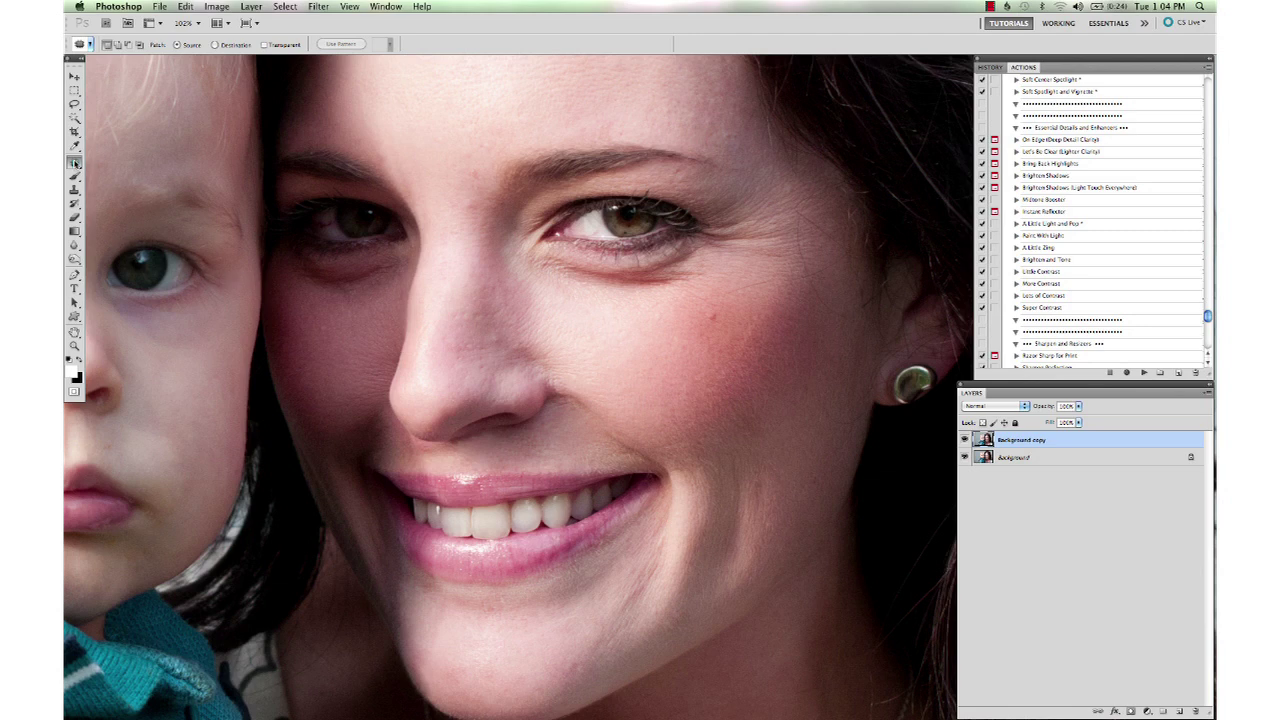
pyautogui.moveTo(75, 162); pyautogui.dragTo(113, 172)
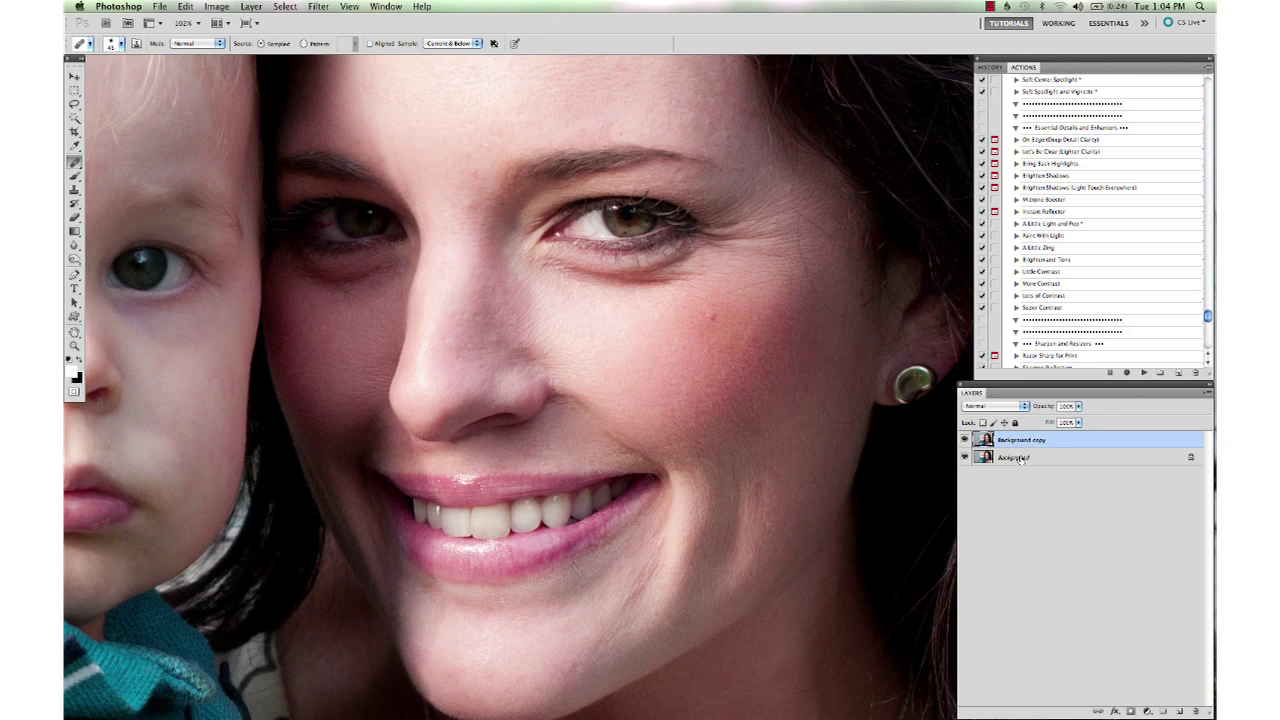
pyautogui.press('super+shift+alt+n')
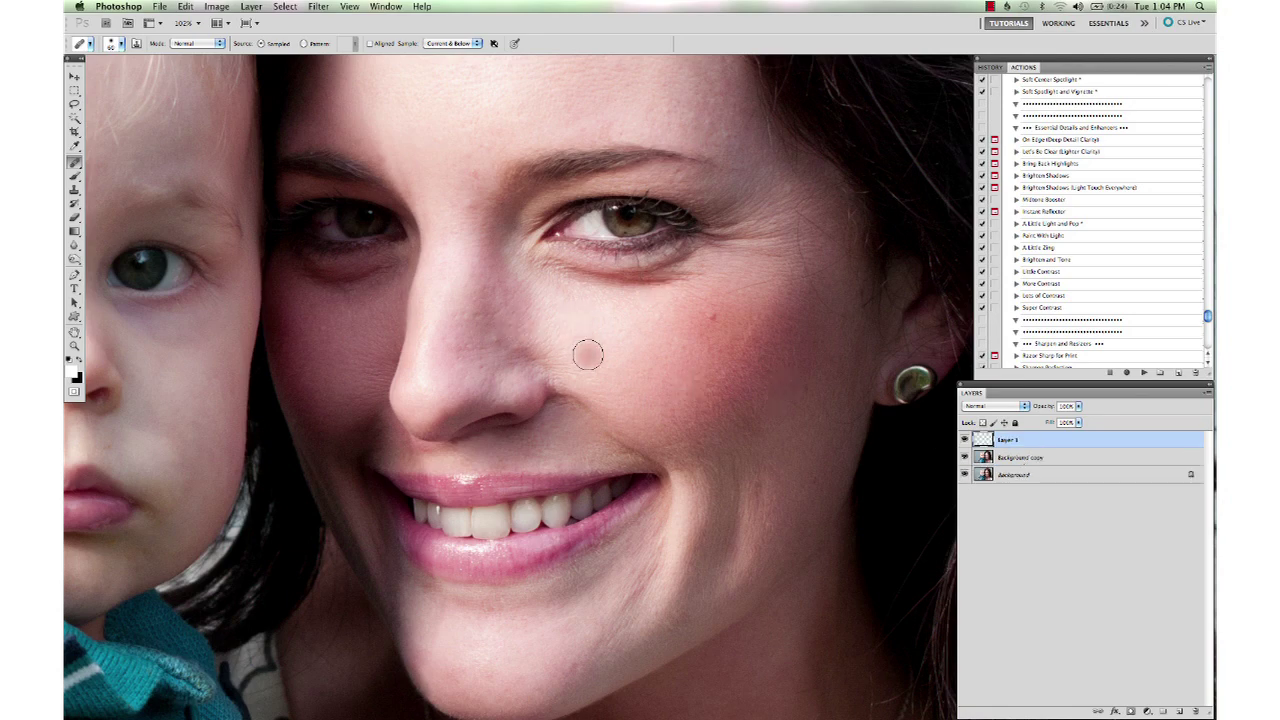
pyautogui.scroll(5, 586, 349)
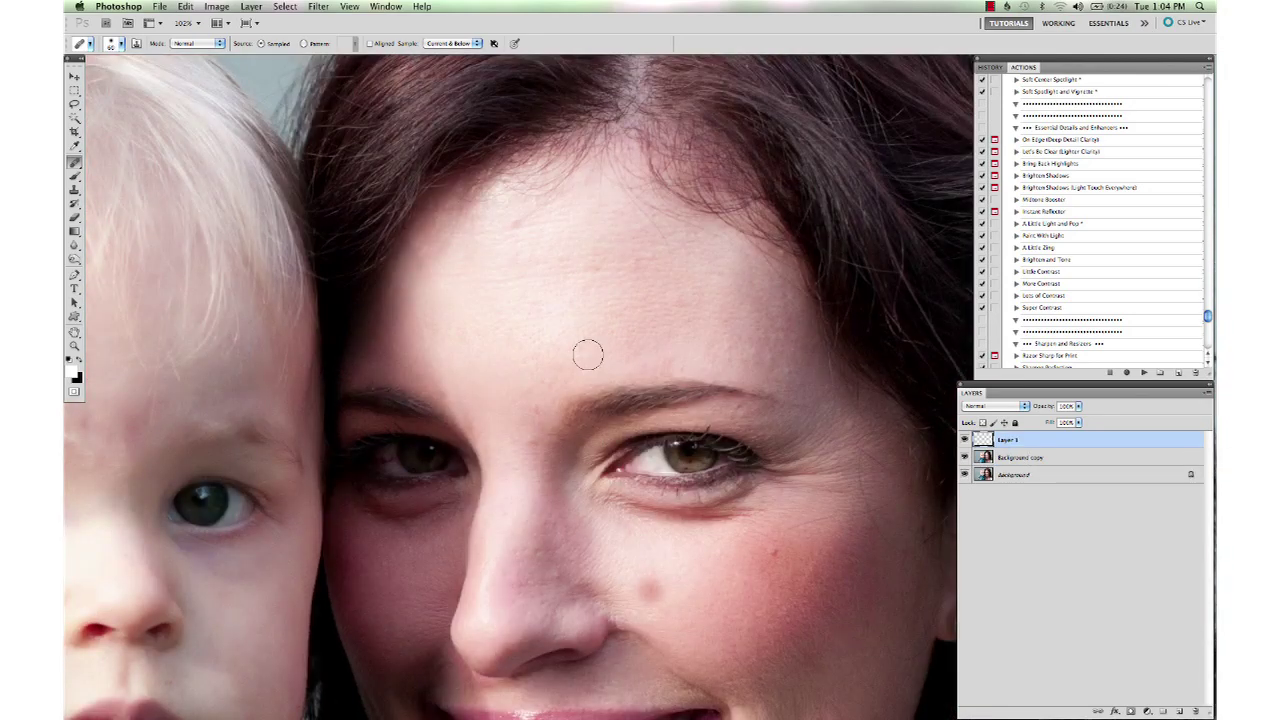
pyautogui.click(75, 161)
pyautogui.click(131, 171)
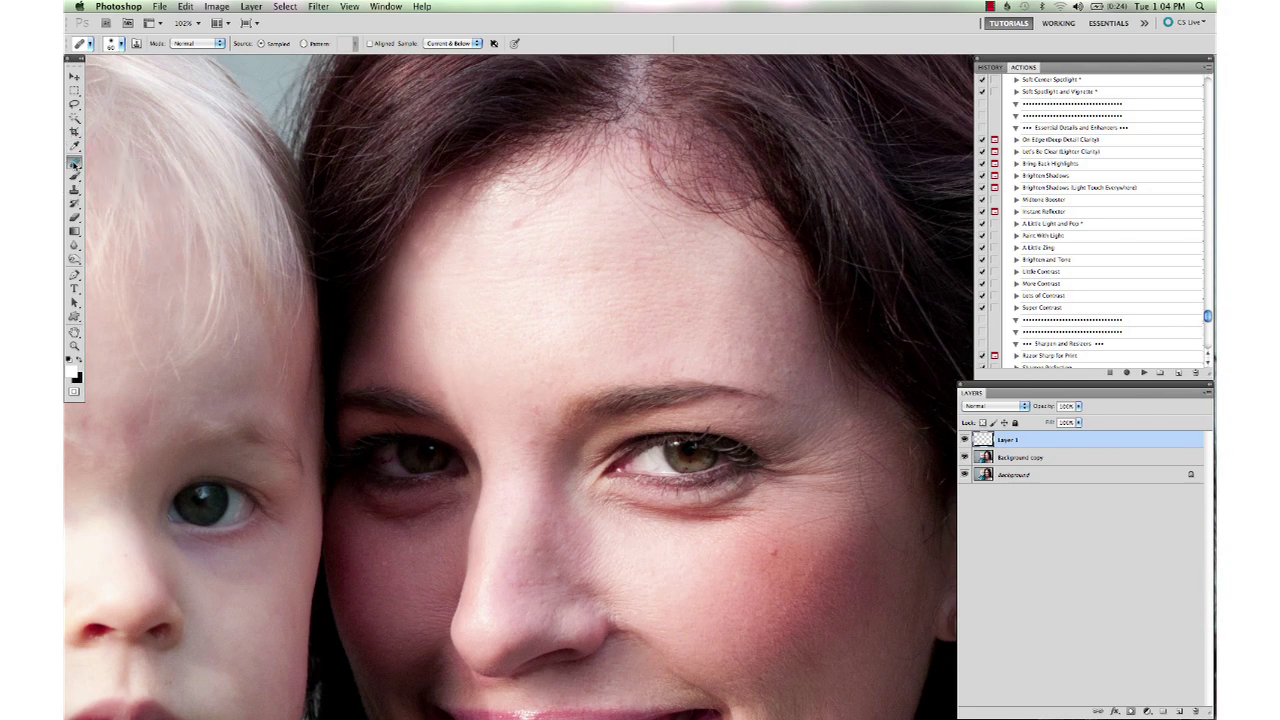
# Try to heal the area above the inner shaded eyebrow with sampled forehead skin, and undo the last stroke
pyautogui.keyDown('alt'); pyautogui.click(488, 363); pyautogui.keyUp('alt')
pyautogui.moveTo(457, 373); pyautogui.dragTo(489, 438)
pyautogui.keyDown('alt'); pyautogui.click(496, 363); pyautogui.keyUp('alt')
pyautogui.moveTo(473, 370); pyautogui.dragTo(478, 405)
pyautogui.press('super+z')
# Merge Background copy down into Background and make Layer 1 the active layer
pyautogui.click(1036, 457)
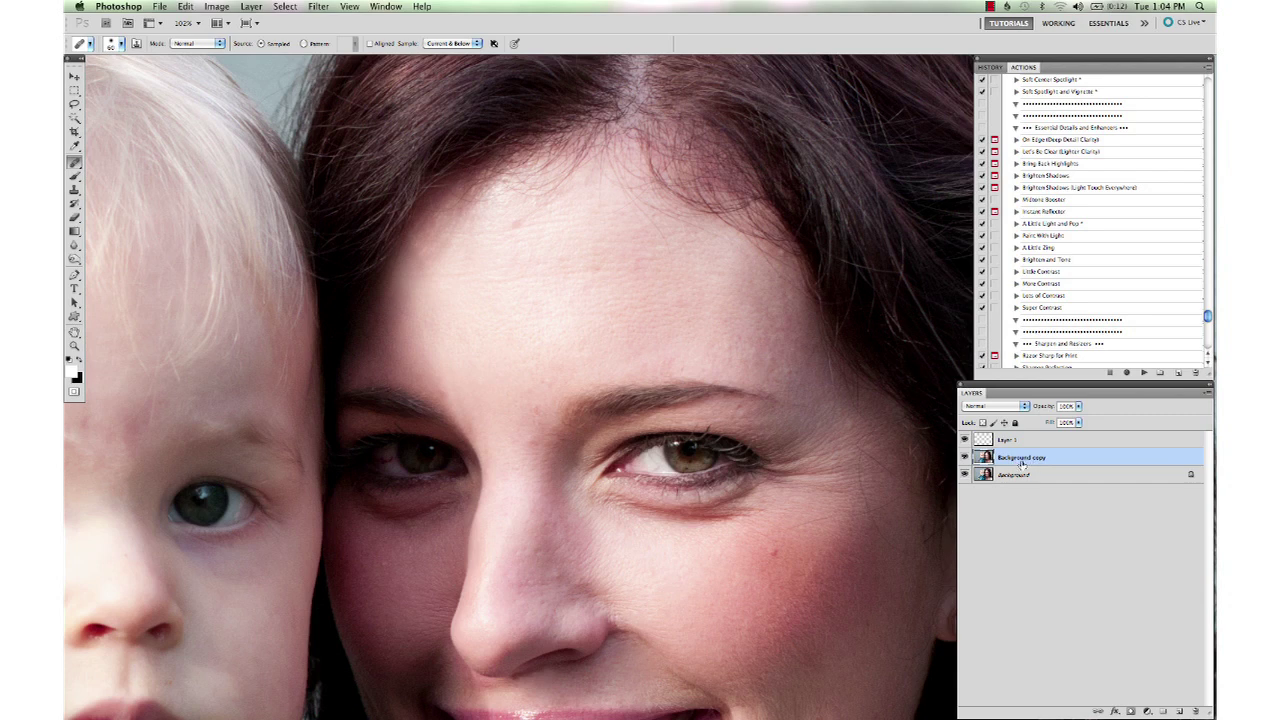
pyautogui.press('super+e')
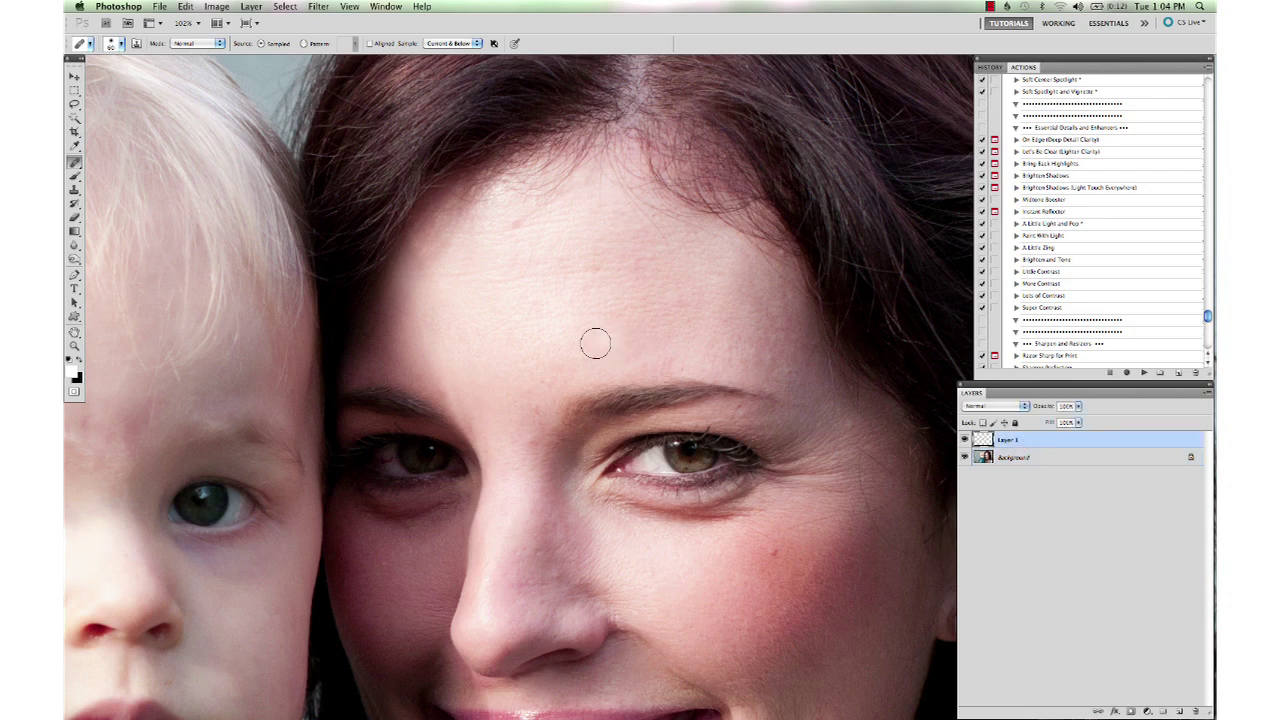
pyautogui.click(1010, 445)
# Switch to the Clone Stamp, enlarge the brush and clone sampled forehead skin over the area above the inner shaded eyebrow on Layer 1
pyautogui.click(74, 162)
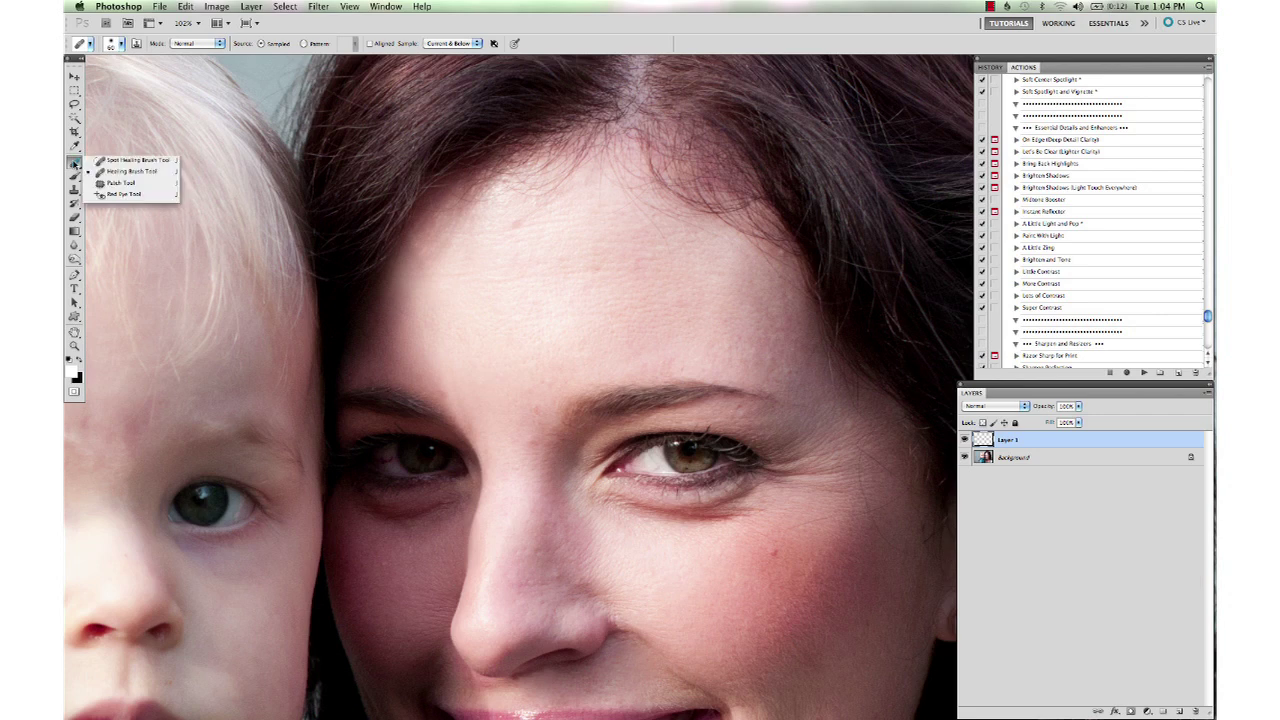
pyautogui.click(74, 162)
pyautogui.press('s')
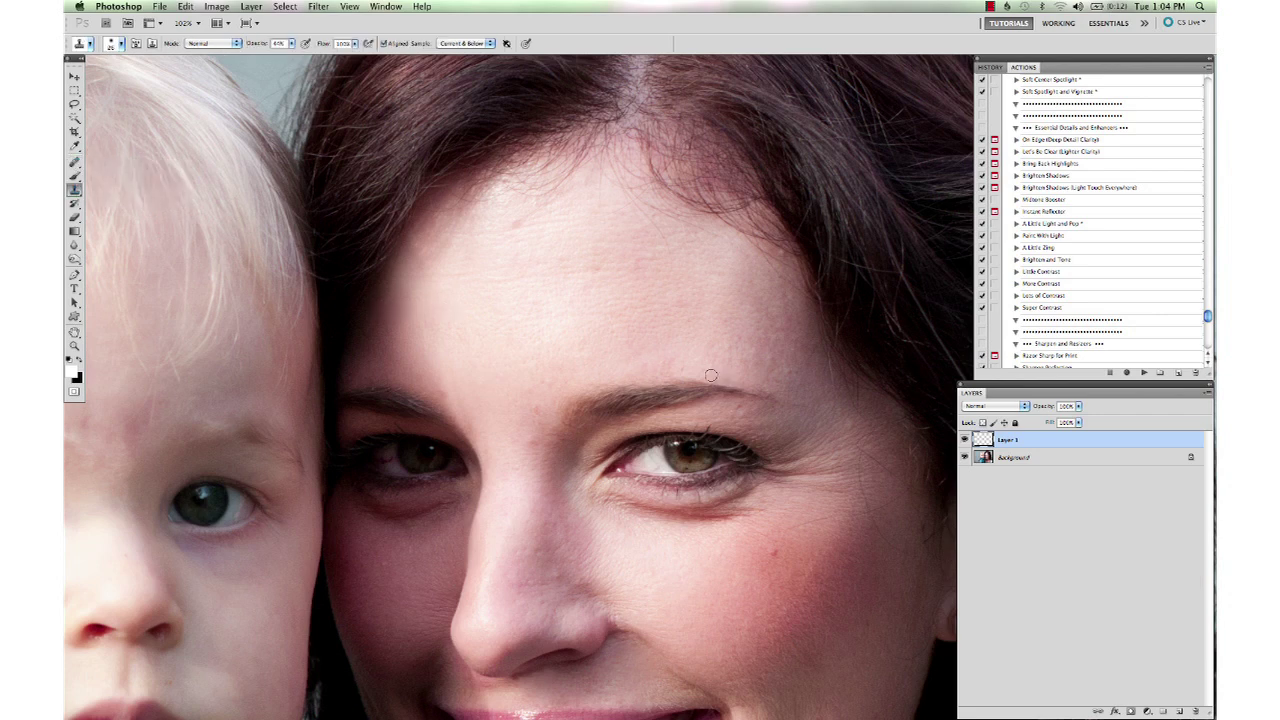
pyautogui.rightClick(557, 353)
pyautogui.click(609, 374)
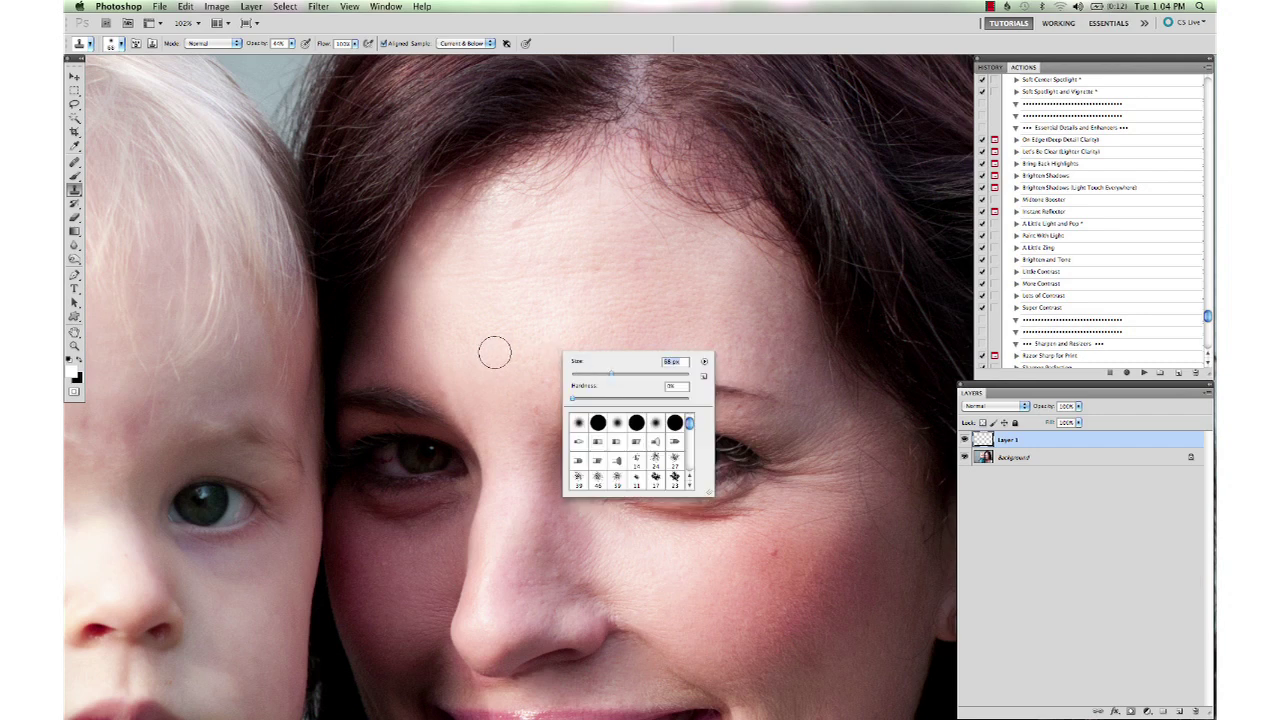
pyautogui.keyDown('alt'); pyautogui.click(483, 351); pyautogui.keyUp('alt')
pyautogui.rightClick(564, 338)
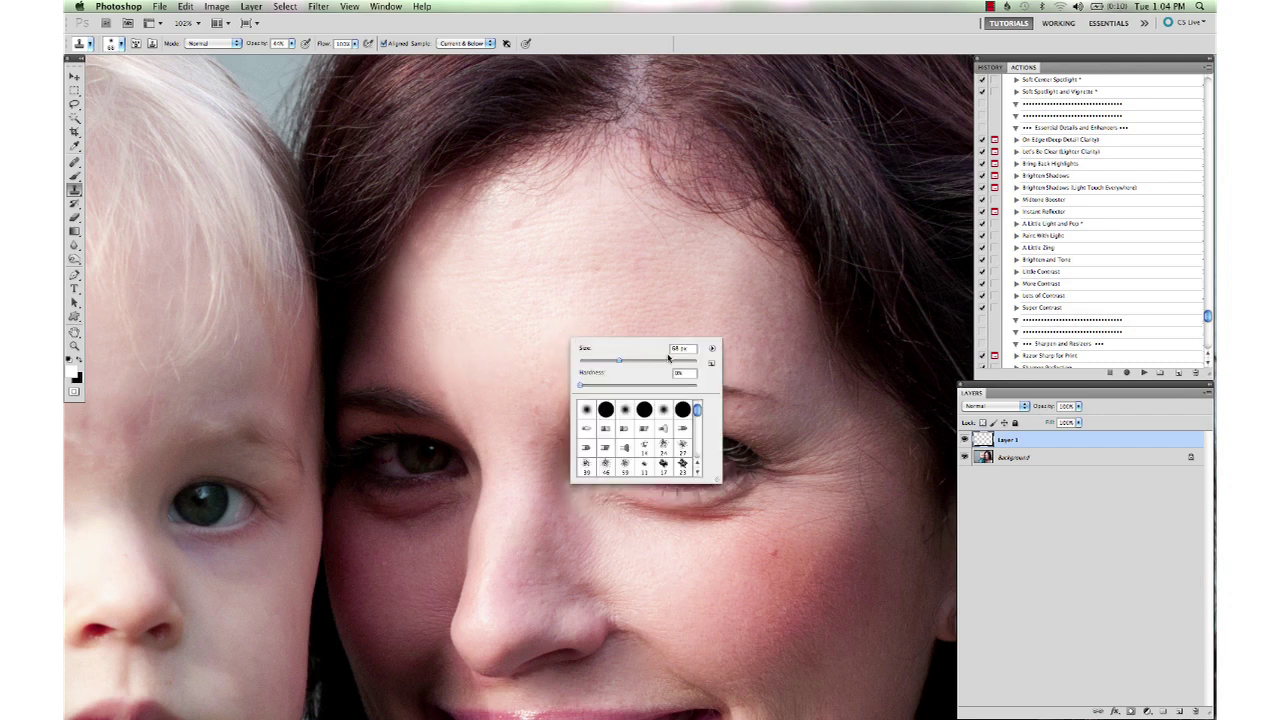
pyautogui.click(652, 361)
pyautogui.keyDown('alt'); pyautogui.click(491, 317); pyautogui.keyUp('alt')
pyautogui.click(440, 324)
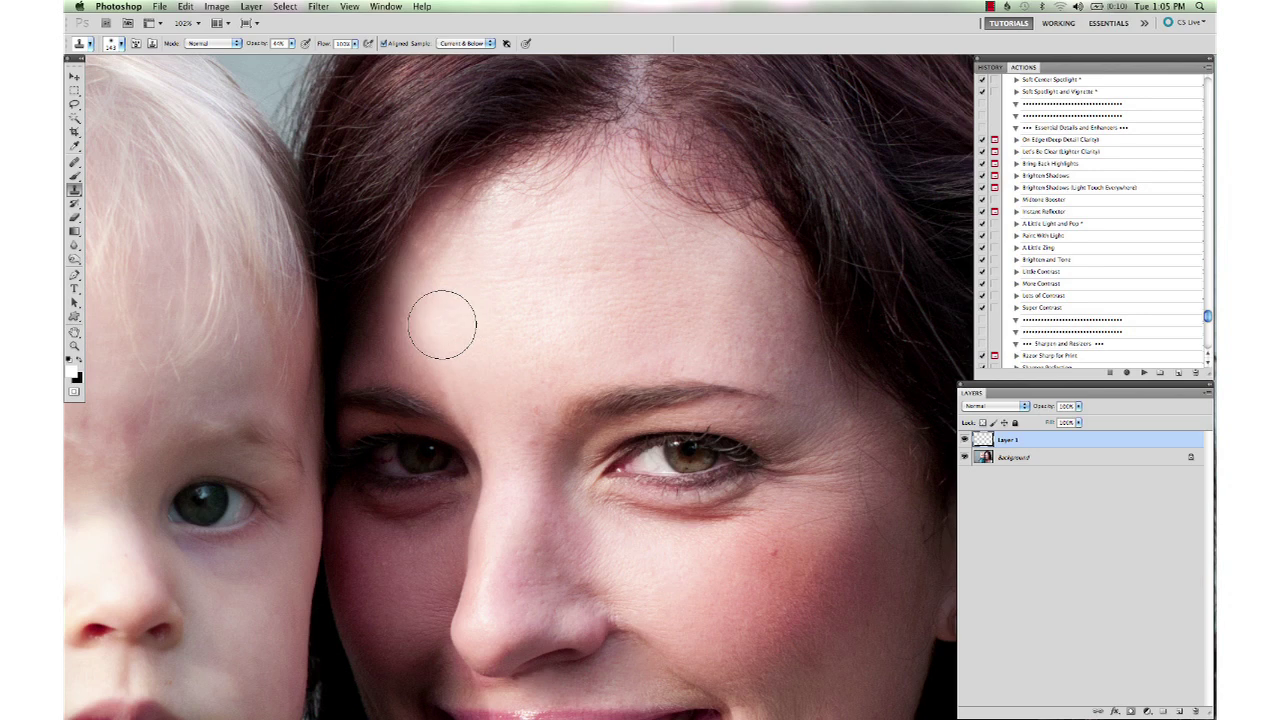
# Clone sampled lower-forehead skin down between the woman's eyebrows, reducing the brush size for the stroke at the top of the nose
pyautogui.keyDown('alt'); pyautogui.click(520, 359); pyautogui.keyUp('alt')
pyautogui.moveTo(518, 397); pyautogui.dragTo(516, 424)
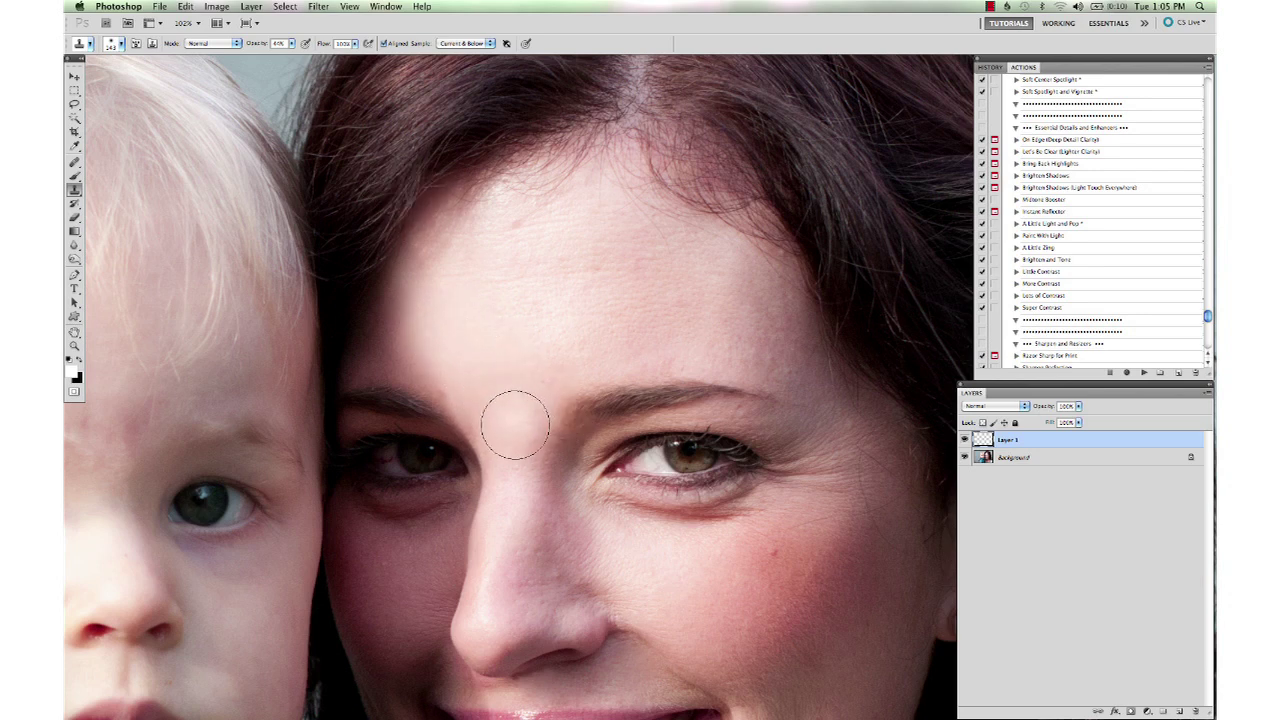
pyautogui.rightClick(515, 361)
pyautogui.moveTo(581, 385); pyautogui.dragTo(573, 385)
pyautogui.click(515, 383)
pyautogui.moveTo(526, 423); pyautogui.dragTo(523, 440)
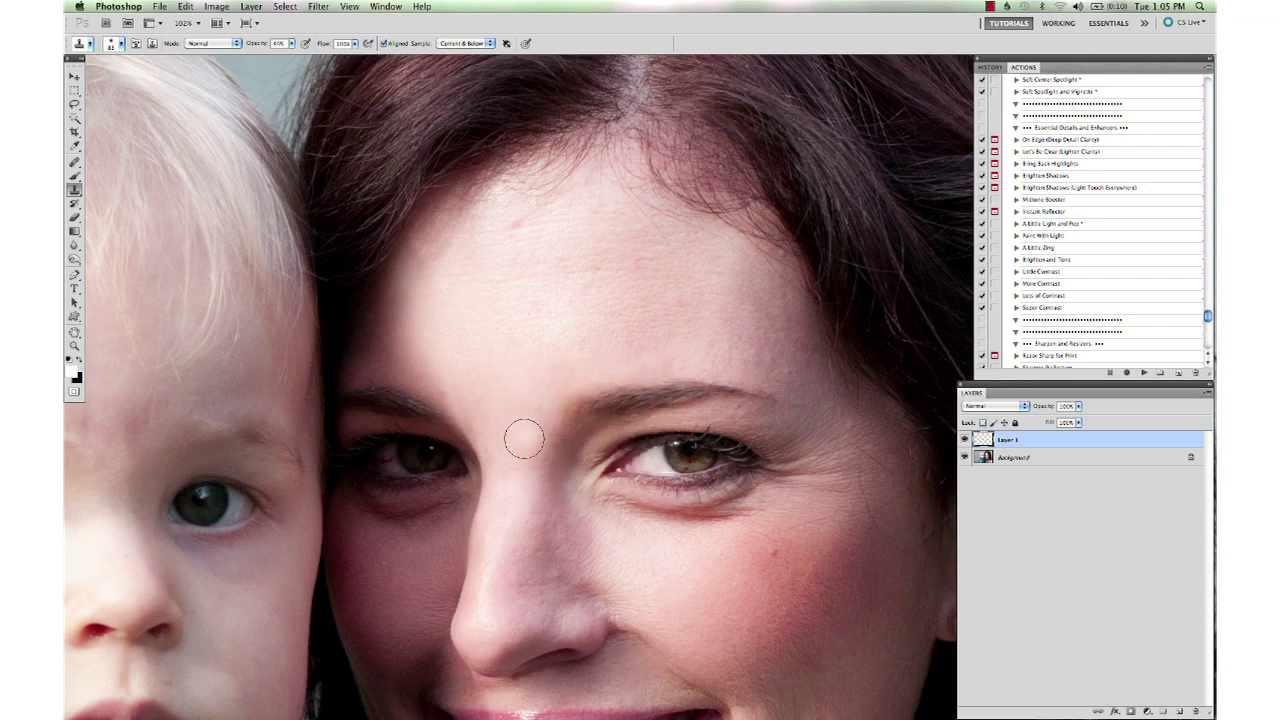
# Examine the retouched face up close and as a whole, comparing the portrait with and without Layer 1
pyautogui.scroll(-5, 866, 388)
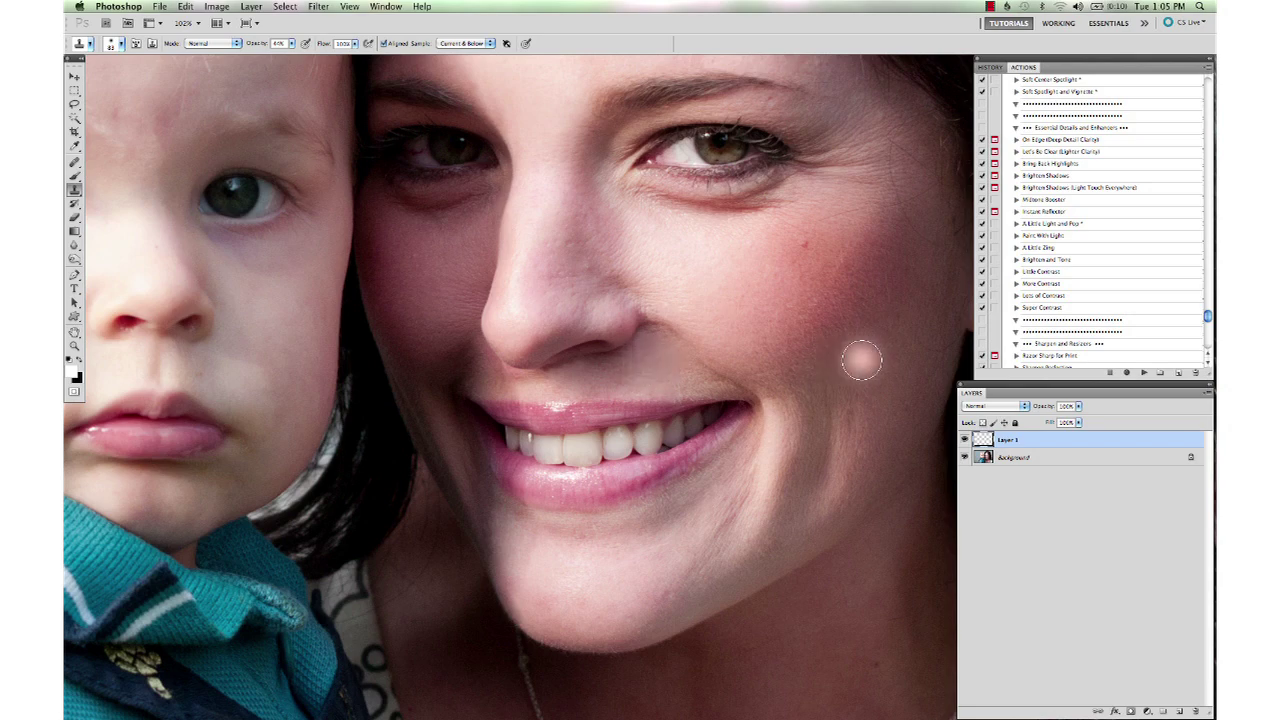
pyautogui.hscroll(-3, 857, 357)
pyautogui.hscroll(-3, 746, 396)
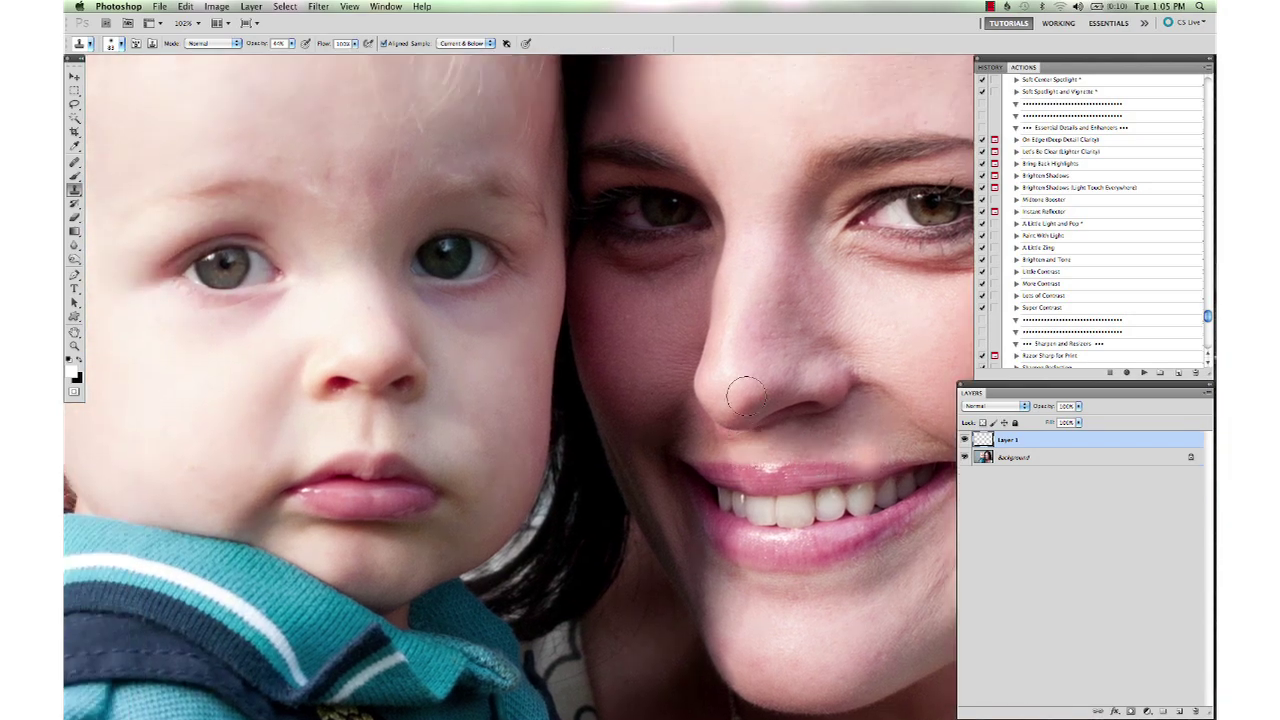
pyautogui.hscroll(10, 746, 396)
pyautogui.scroll(-3, 746, 396)
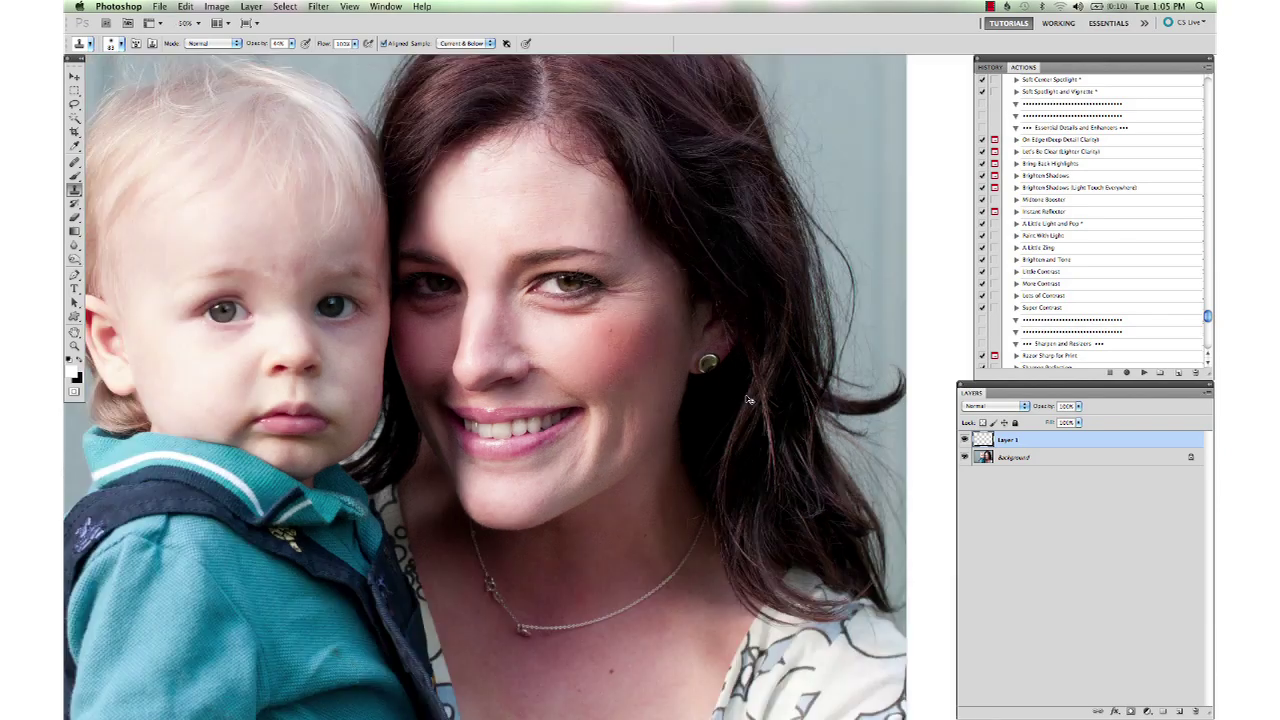
pyautogui.press('v')
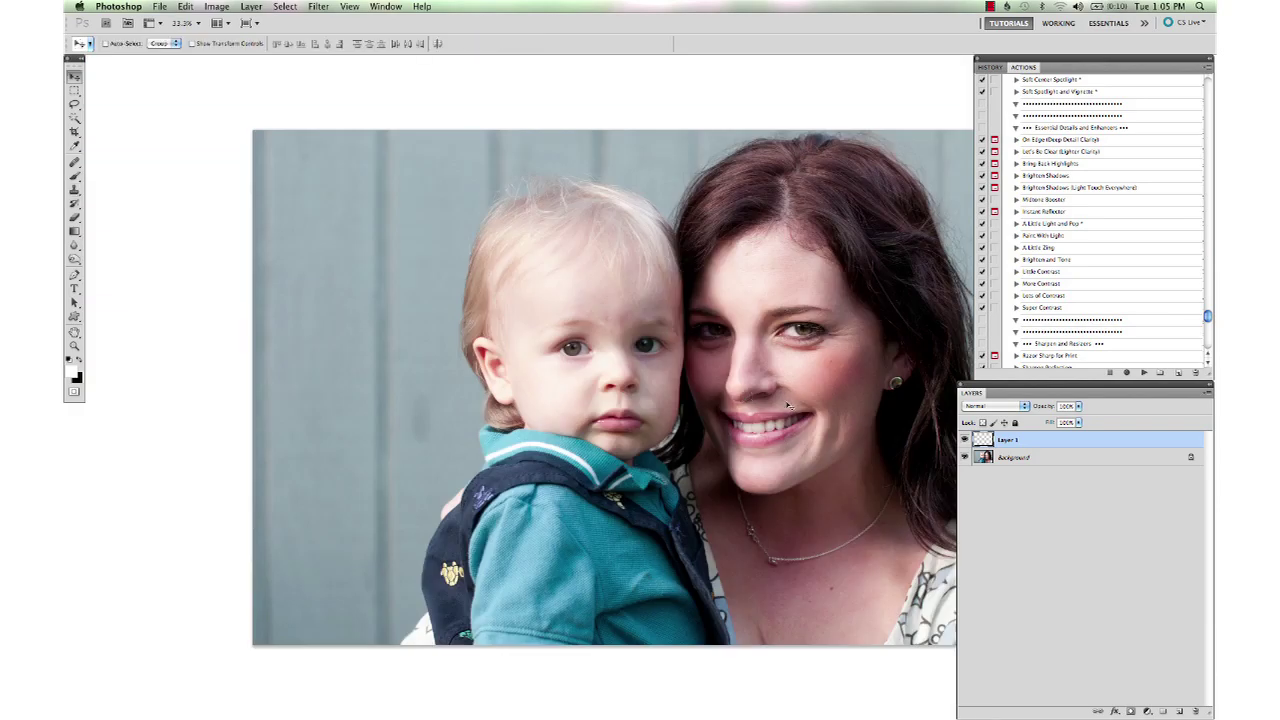
pyautogui.hscroll(5, 630, 391)
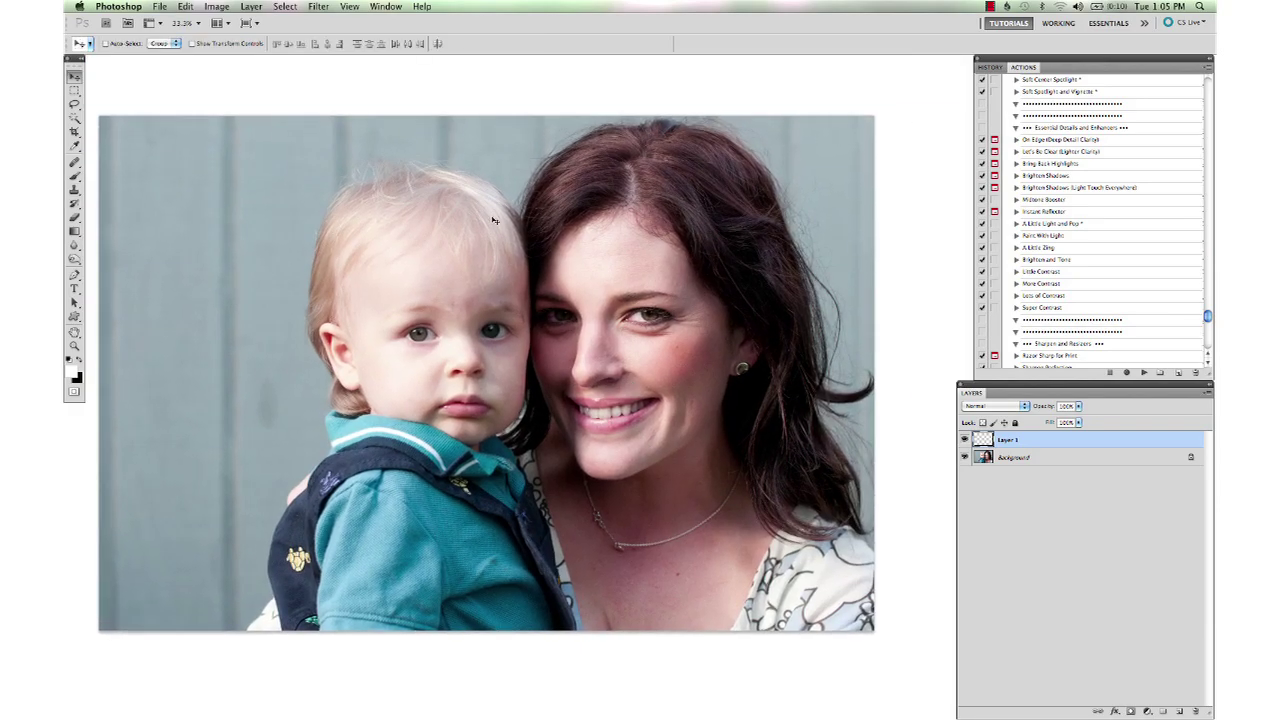
pyautogui.click(964, 440)
pyautogui.click(964, 440)
pyautogui.click(964, 440)
pyautogui.click(964, 440)
pyautogui.click(964, 441)
pyautogui.click(964, 440)
pyautogui.click(964, 440)
# Soften the cloning on Layer 1 with an enlarged Eraser at reduced opacity, and merge Layer 1 down into Background
pyautogui.press('e')
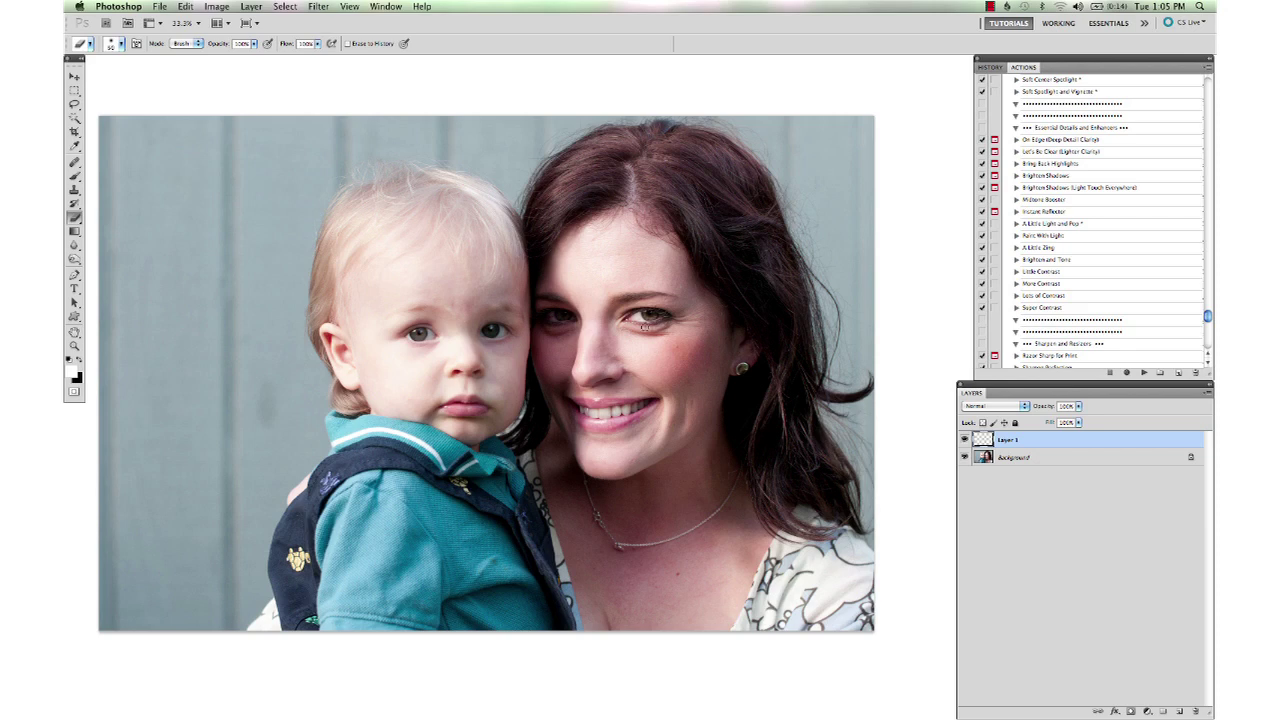
pyautogui.press(']')
pyautogui.press(']')
pyautogui.press(']')
pyautogui.press(']')
pyautogui.press(']')
pyautogui.moveTo(221, 44); pyautogui.dragTo(194, 48)
pyautogui.press('Return')
pyautogui.press('v')
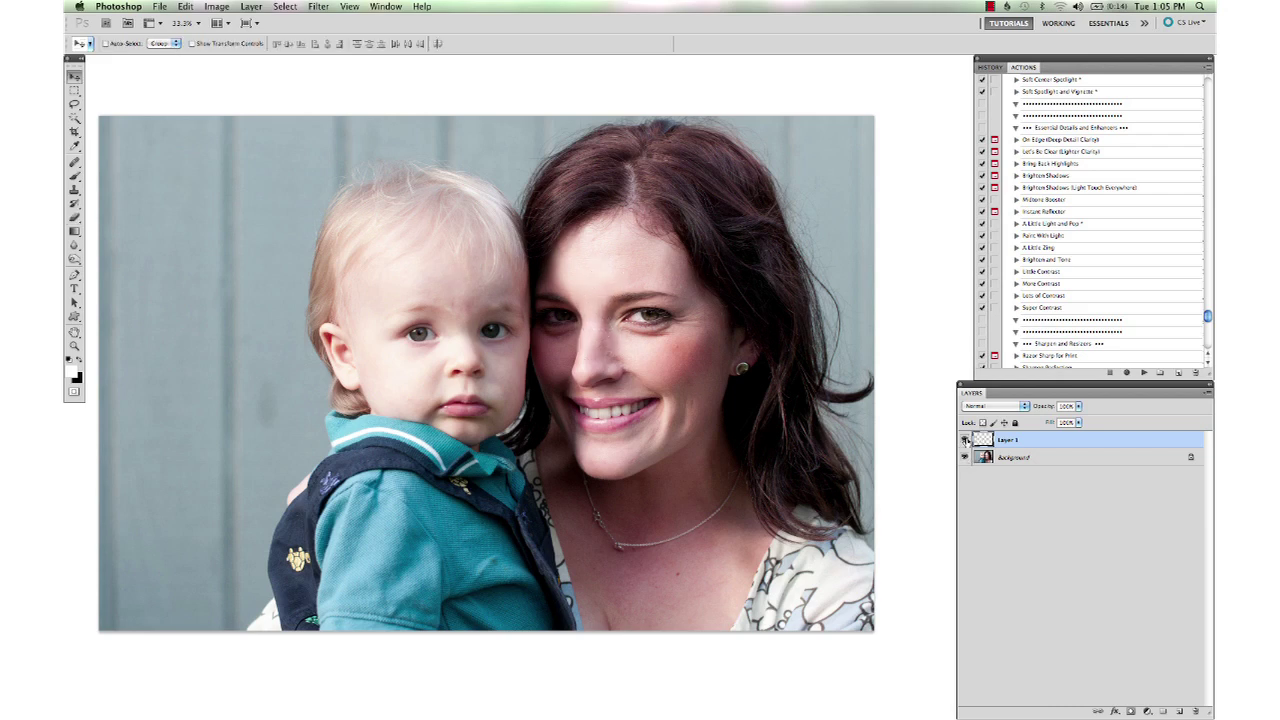
pyautogui.press('super+e')
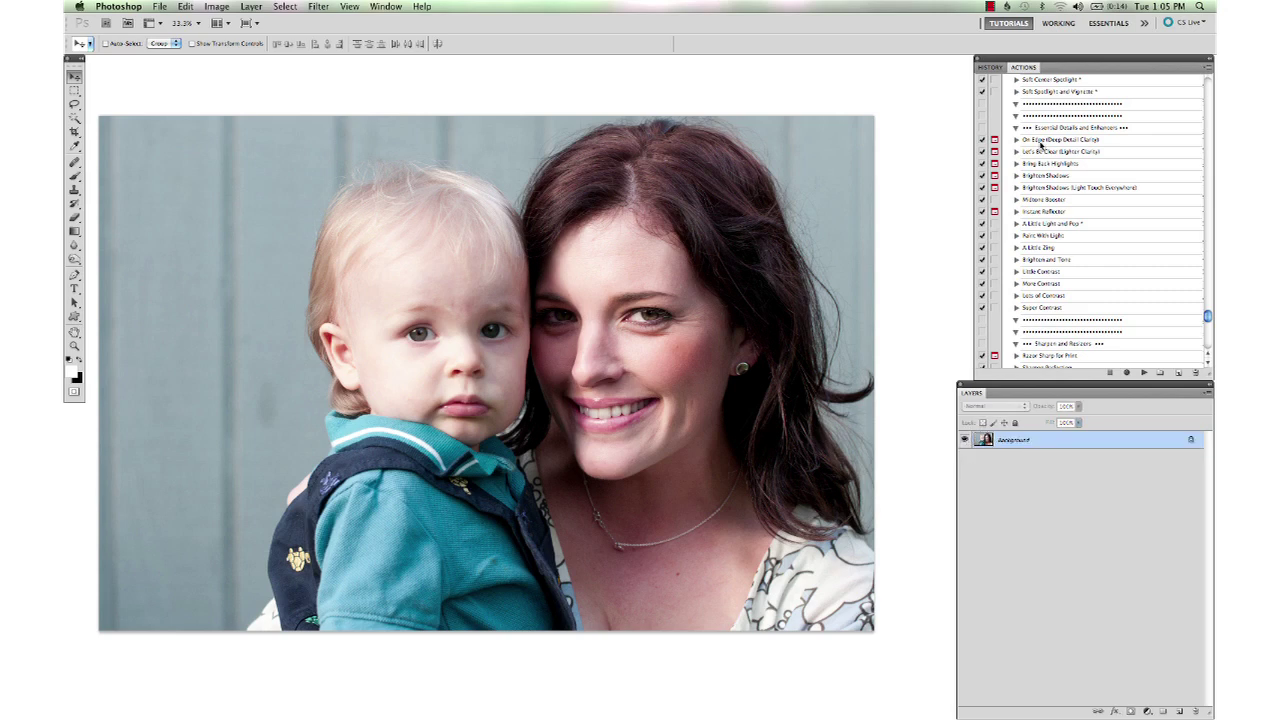
# Compare the original snapshot in the history with the latest retouched state, ending on the latest Merge Down state
pyautogui.click(991, 67)
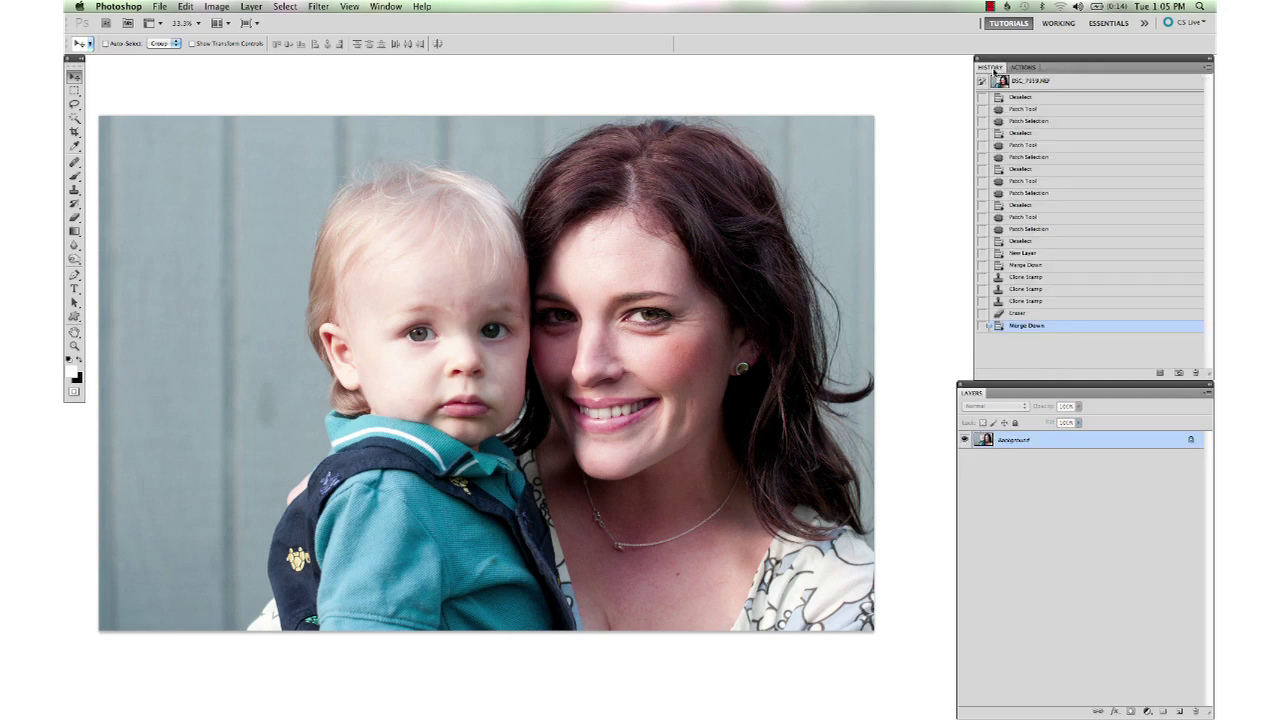
pyautogui.click(1058, 84)
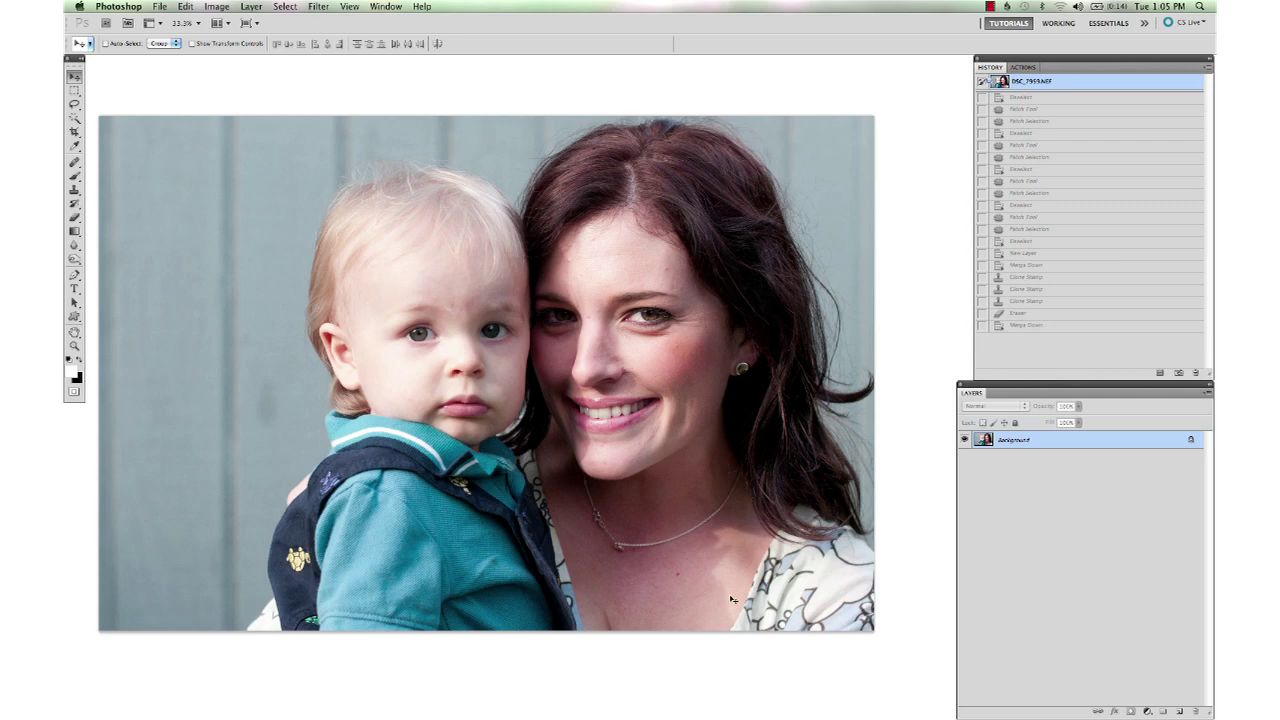
pyautogui.click(1066, 327)
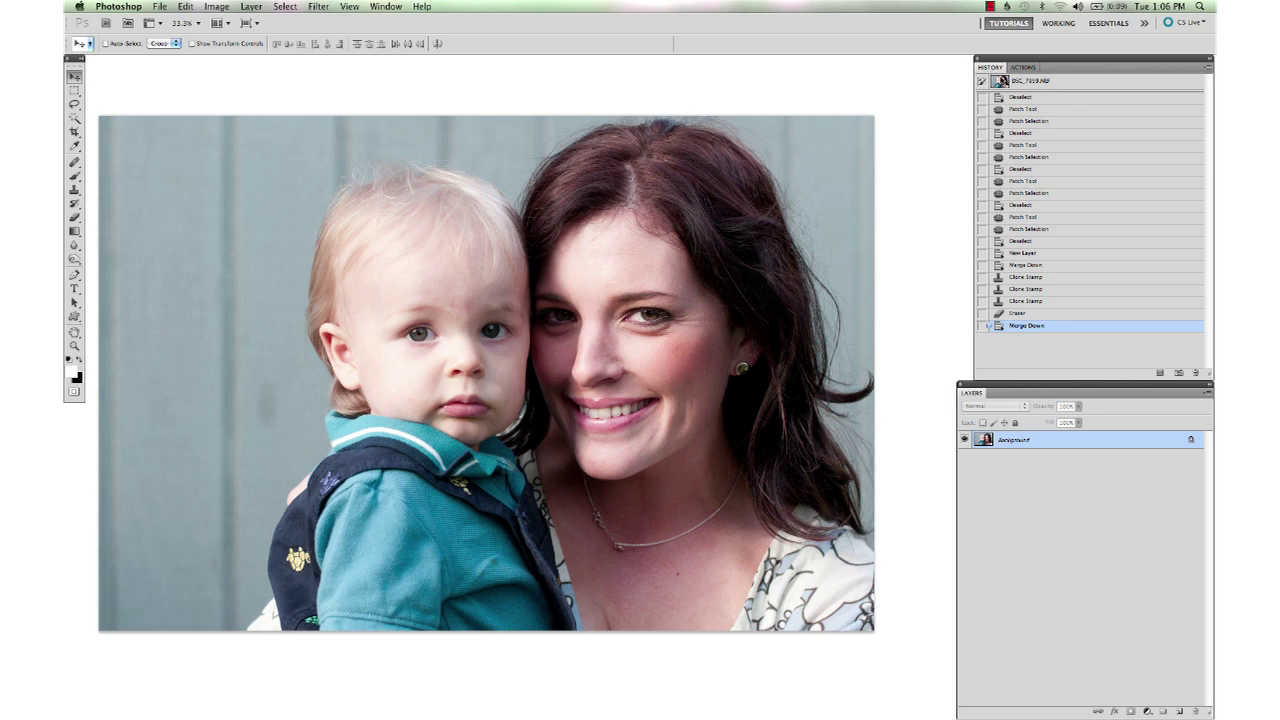
pyautogui.click(1051, 83)
pyautogui.click(1040, 326)
# Run the Brighten Shadows action on the merged portrait
pyautogui.click(1024, 67)
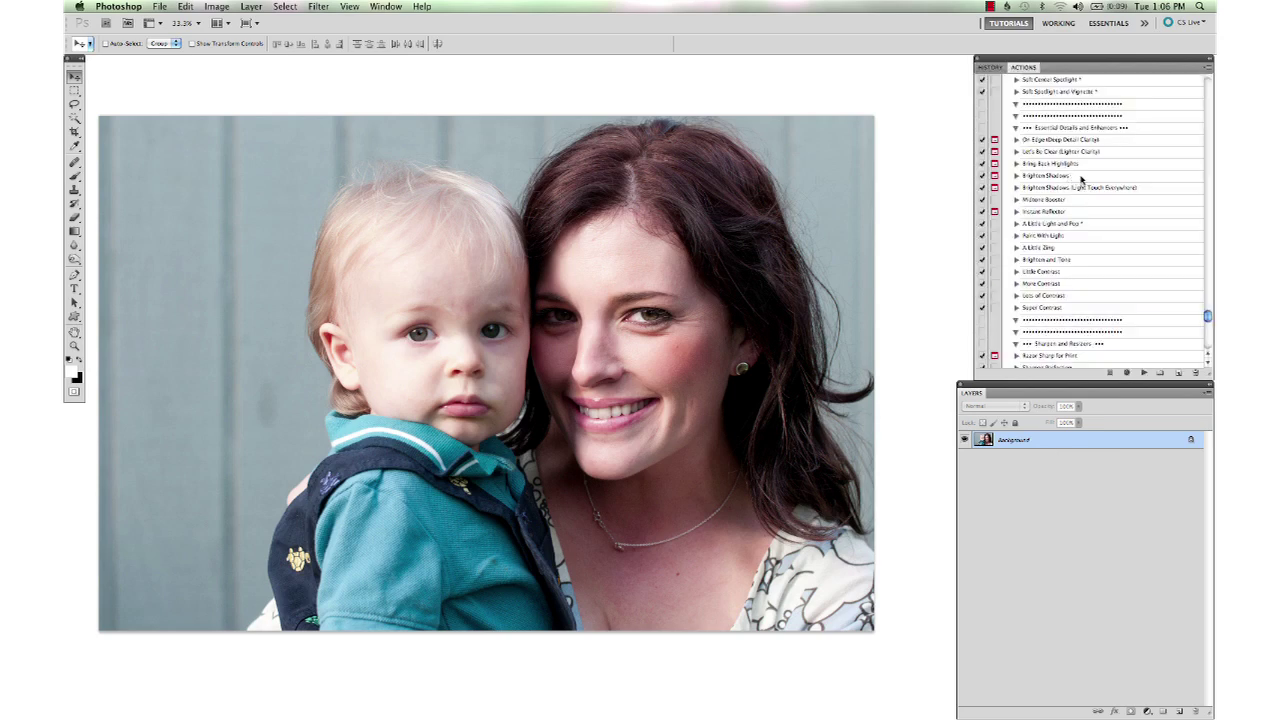
pyautogui.click(1080, 176)
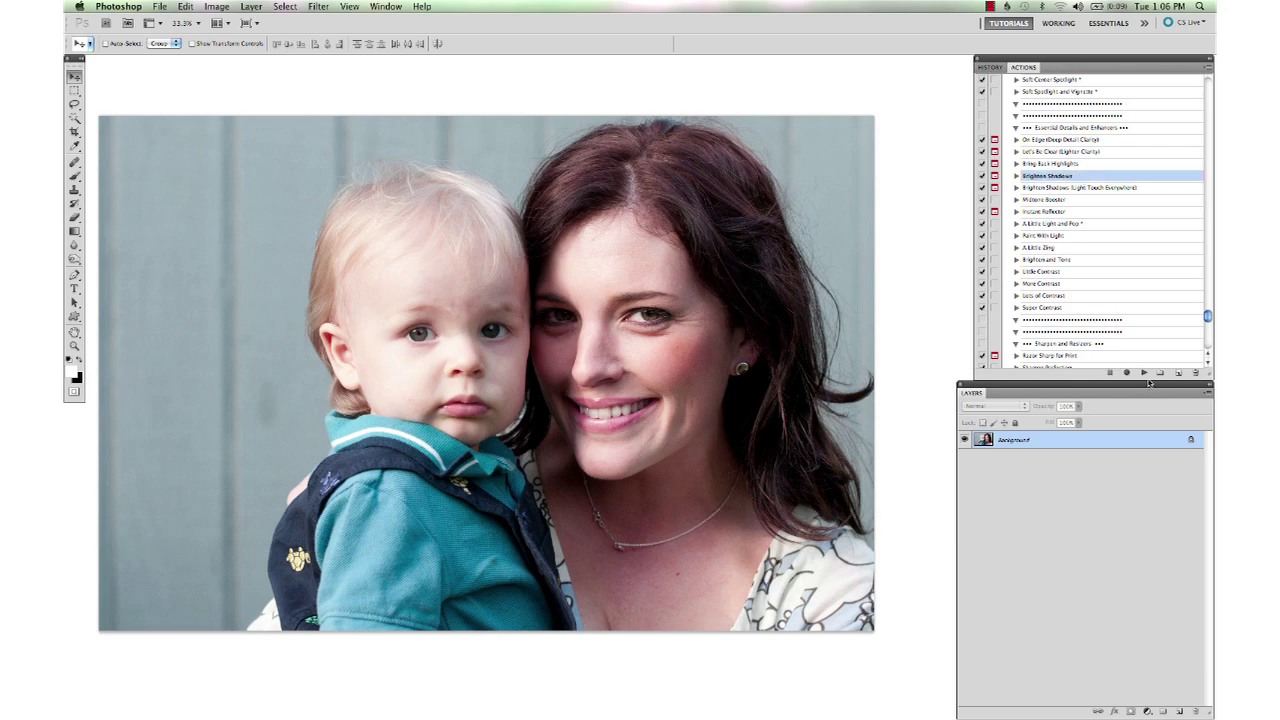
pyautogui.click(1143, 372)
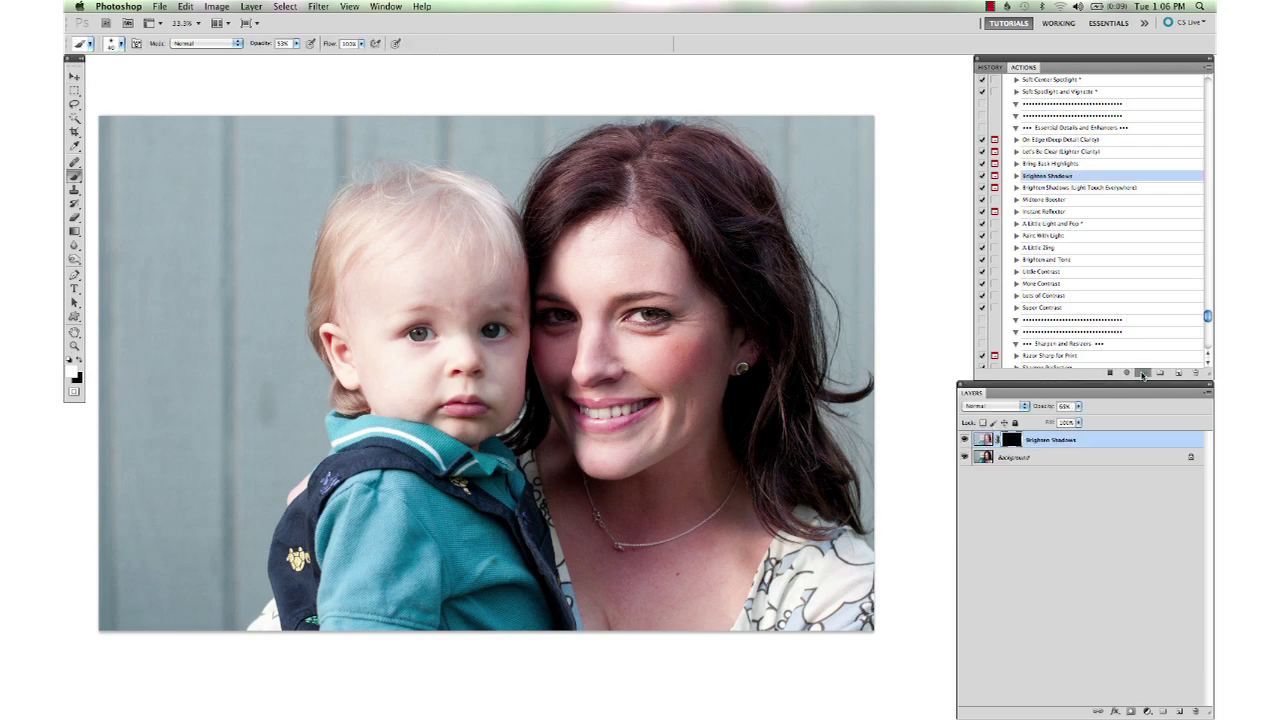
# Paint on the Brighten Shadows mask with a brush enlarged to 600 px, over the woman's face and the adjacent side of the child's face
pyautogui.click(729, 253)
pyautogui.press(']')
pyautogui.press(']')
pyautogui.press(']')
pyautogui.press(']')
pyautogui.press(']')
pyautogui.press(']')
pyautogui.press(']')
pyautogui.press(']')
pyautogui.moveTo(590, 287)
pyautogui.mouseDown()
pyautogui.moveTo(571, 384)
pyautogui.moveTo(579, 467)
pyautogui.moveTo(607, 502)
pyautogui.moveTo(628, 597)
pyautogui.moveTo(671, 599)
pyautogui.moveTo(572, 493)
pyautogui.moveTo(622, 549)
pyautogui.moveTo(709, 467)
pyautogui.mouseUp()
pyautogui.moveTo(494, 252)
pyautogui.mouseDown()
pyautogui.moveTo(494, 307)
pyautogui.moveTo(519, 363)
pyautogui.moveTo(515, 420)
pyautogui.mouseUp()
pyautogui.moveTo(480, 247)
pyautogui.mouseDown()
pyautogui.moveTo(493, 291)
pyautogui.moveTo(478, 236)
pyautogui.moveTo(619, 254)
pyautogui.moveTo(566, 272)
pyautogui.moveTo(559, 359)
pyautogui.moveTo(613, 521)
pyautogui.moveTo(616, 576)
pyautogui.moveTo(662, 580)
pyautogui.moveTo(616, 548)
pyautogui.moveTo(565, 477)
pyautogui.moveTo(657, 493)
pyautogui.moveTo(605, 451)
pyautogui.moveTo(755, 343)
pyautogui.moveTo(705, 315)
pyautogui.moveTo(727, 421)
pyautogui.moveTo(700, 480)
pyautogui.moveTo(599, 257)
pyautogui.moveTo(580, 265)
pyautogui.moveTo(574, 422)
pyautogui.mouseUp()
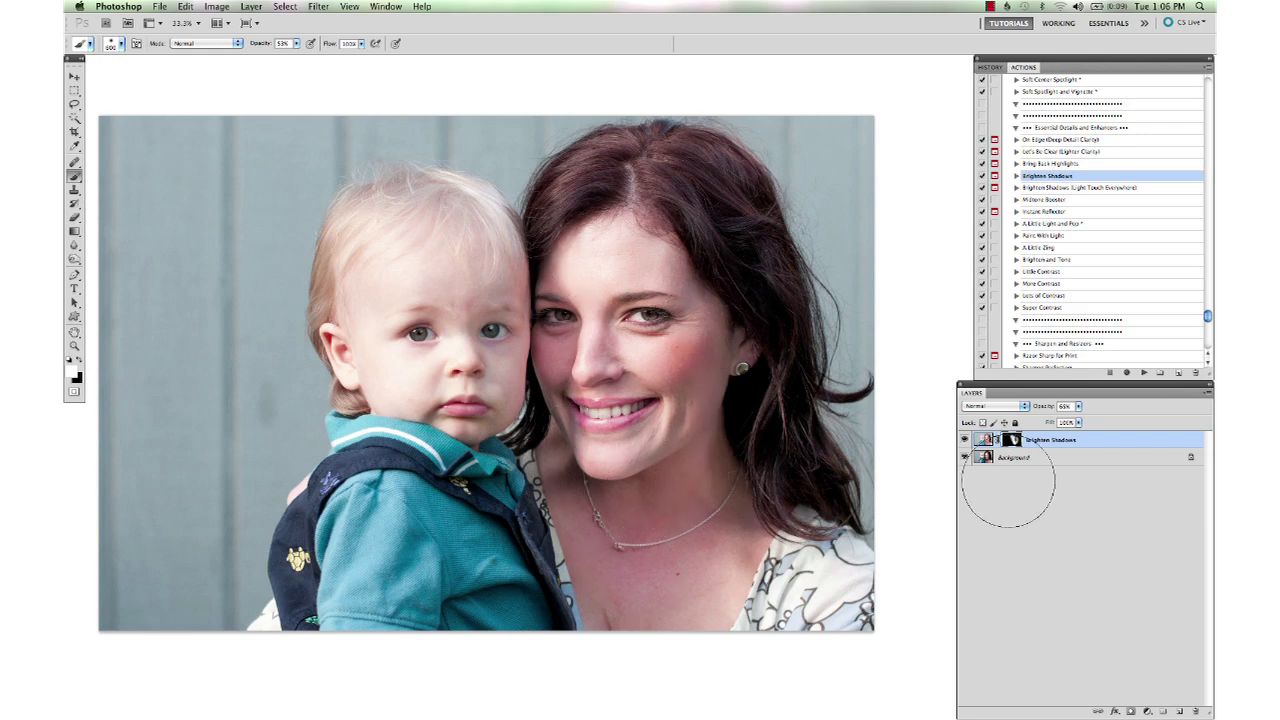
# Raise the Brighten Shadows layer's opacity to about 82%, comparing the portrait with and without the layer
pyautogui.moveTo(1038, 410); pyautogui.dragTo(1057, 407)
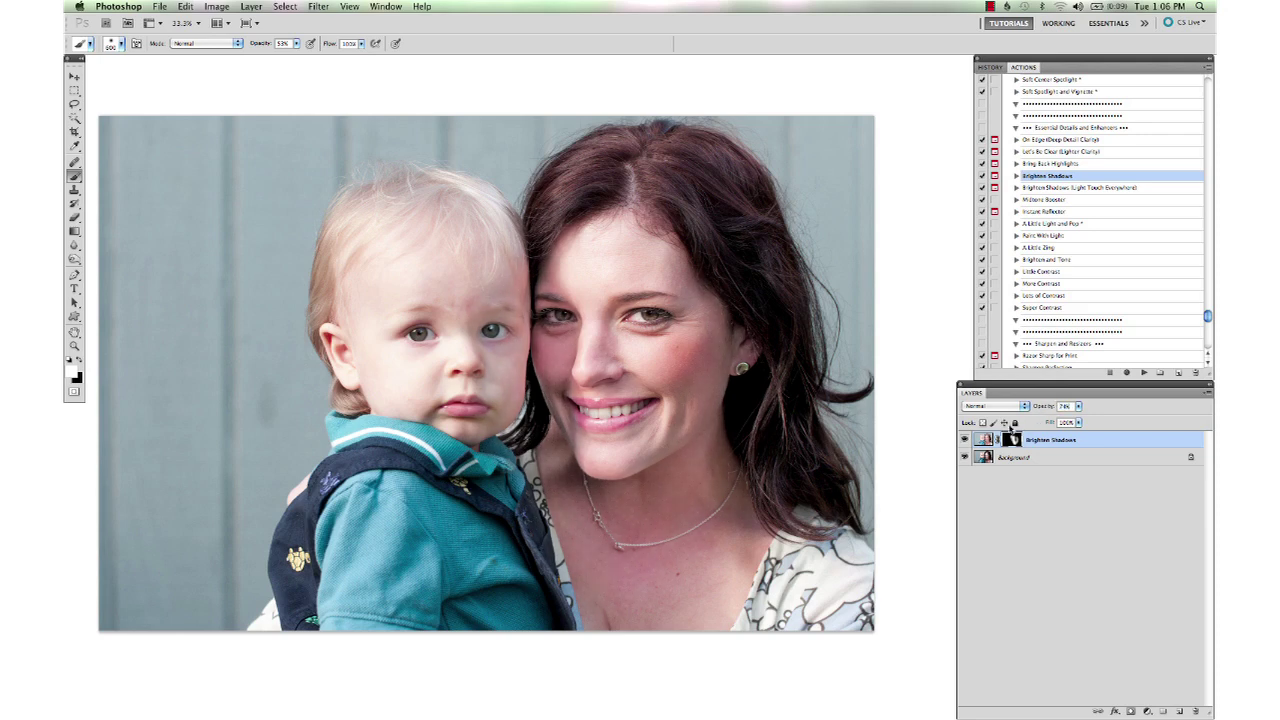
pyautogui.click(964, 441)
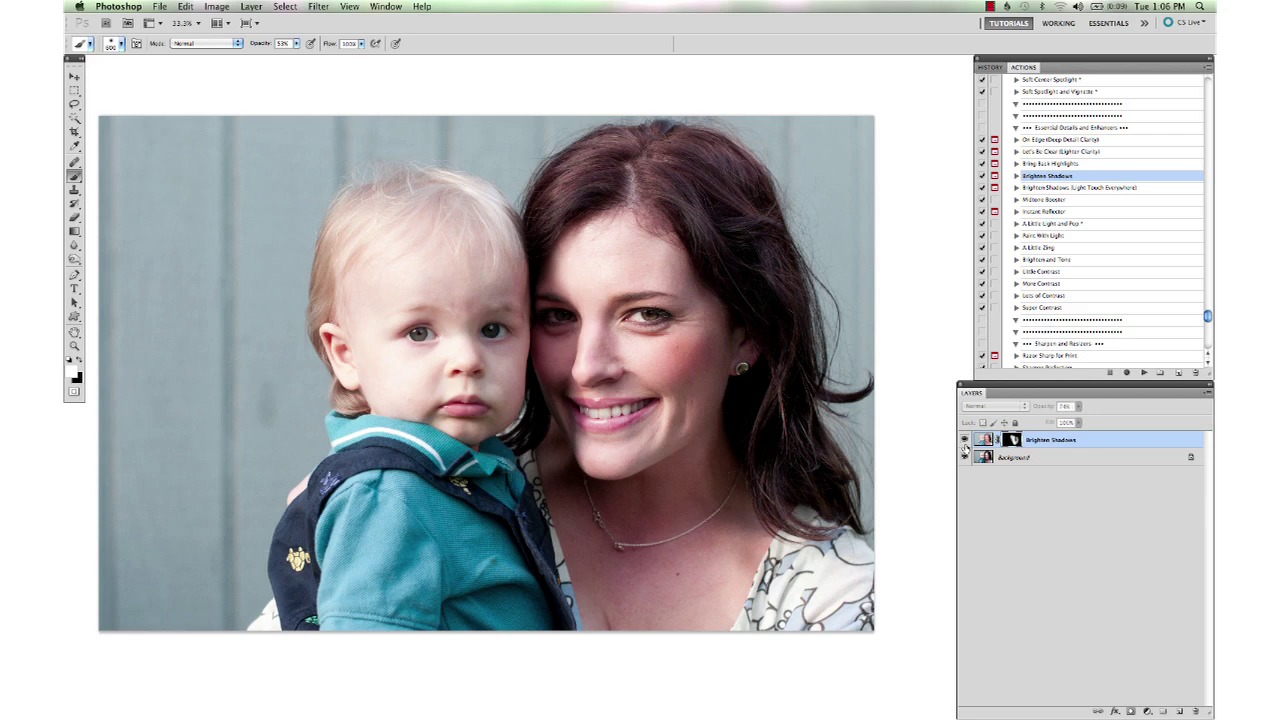
pyautogui.click(964, 441)
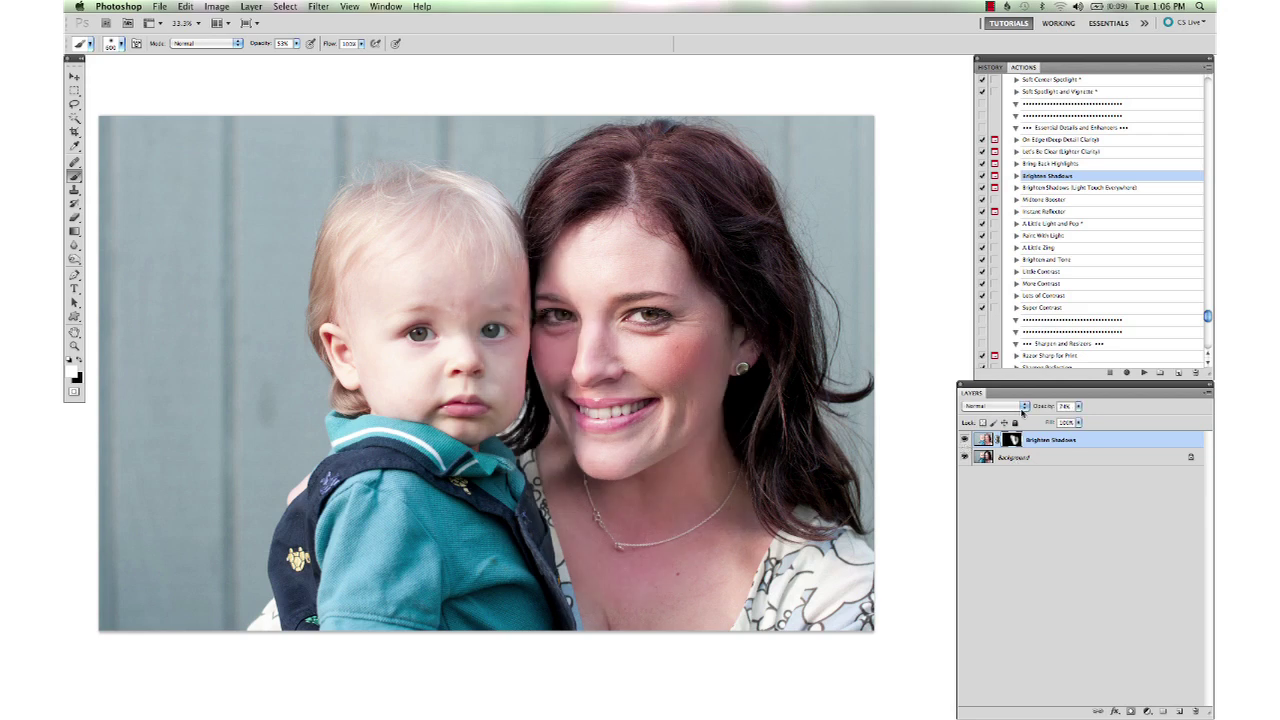
pyautogui.moveTo(1038, 407); pyautogui.dragTo(1041, 408)
pyautogui.moveTo(1041, 408); pyautogui.dragTo(1042, 408)
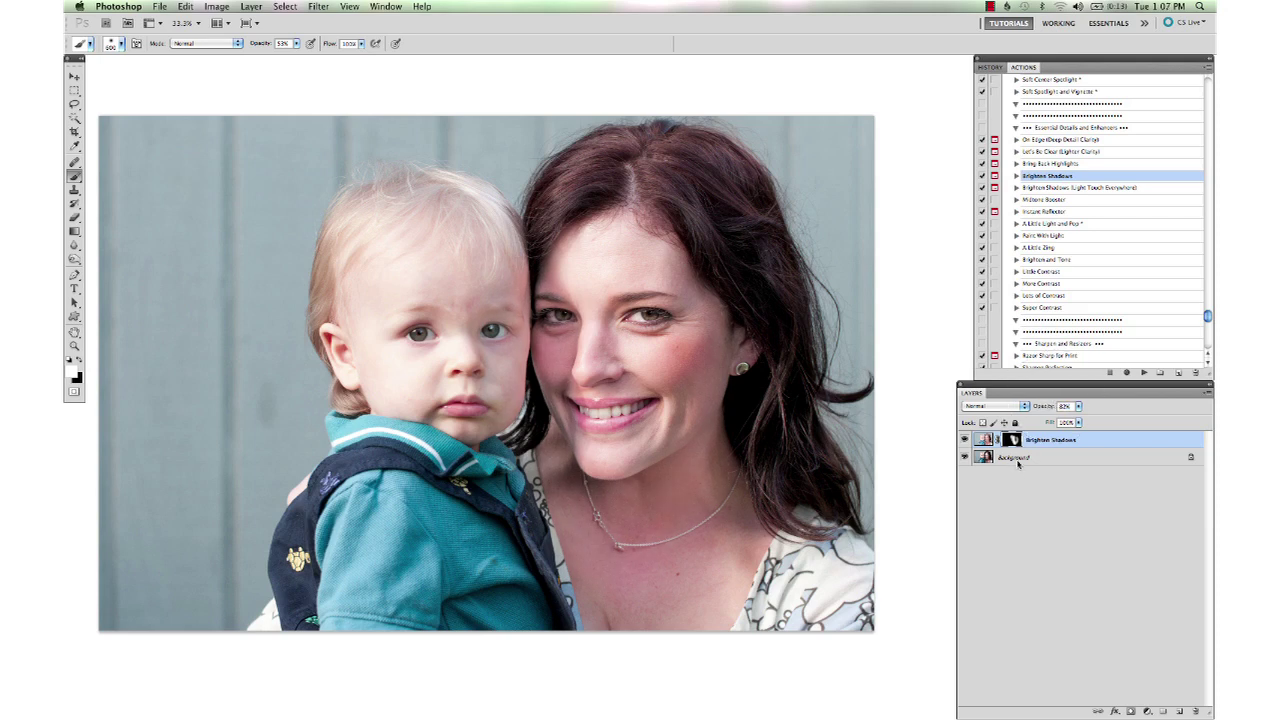
# Flatten the image into a single Background layer and switch to the Move tool
pyautogui.rightClick(1018, 462)
pyautogui.click(1036, 549)
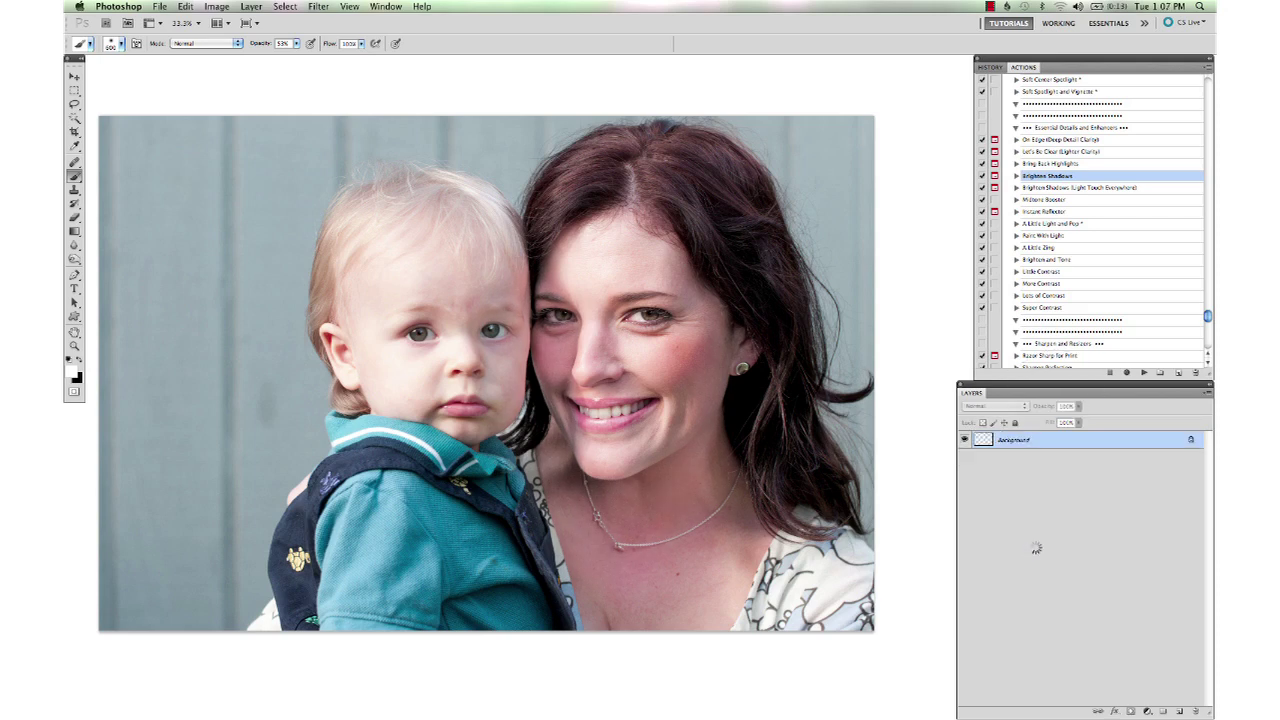
pyautogui.press('v')
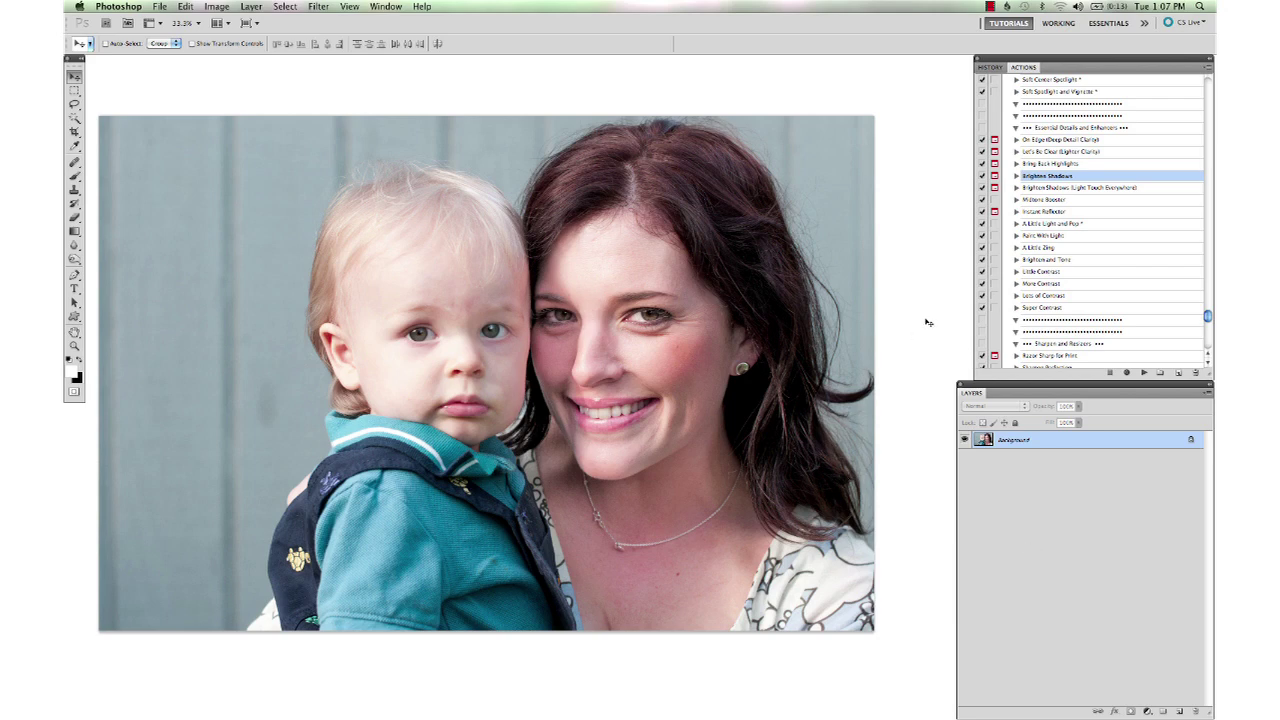
# Run the A Little Light and Pop action and lower the Light and Pop group's opacity to about 41%
pyautogui.click(1054, 225)
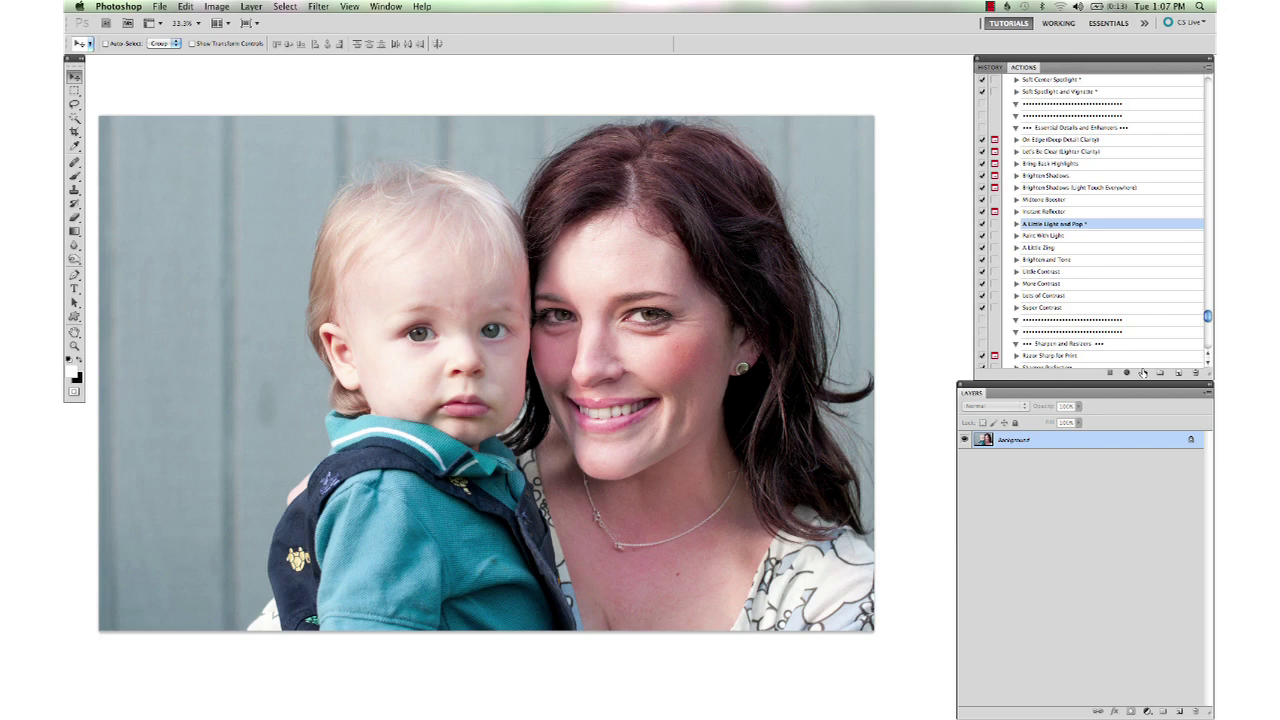
pyautogui.click(1143, 372)
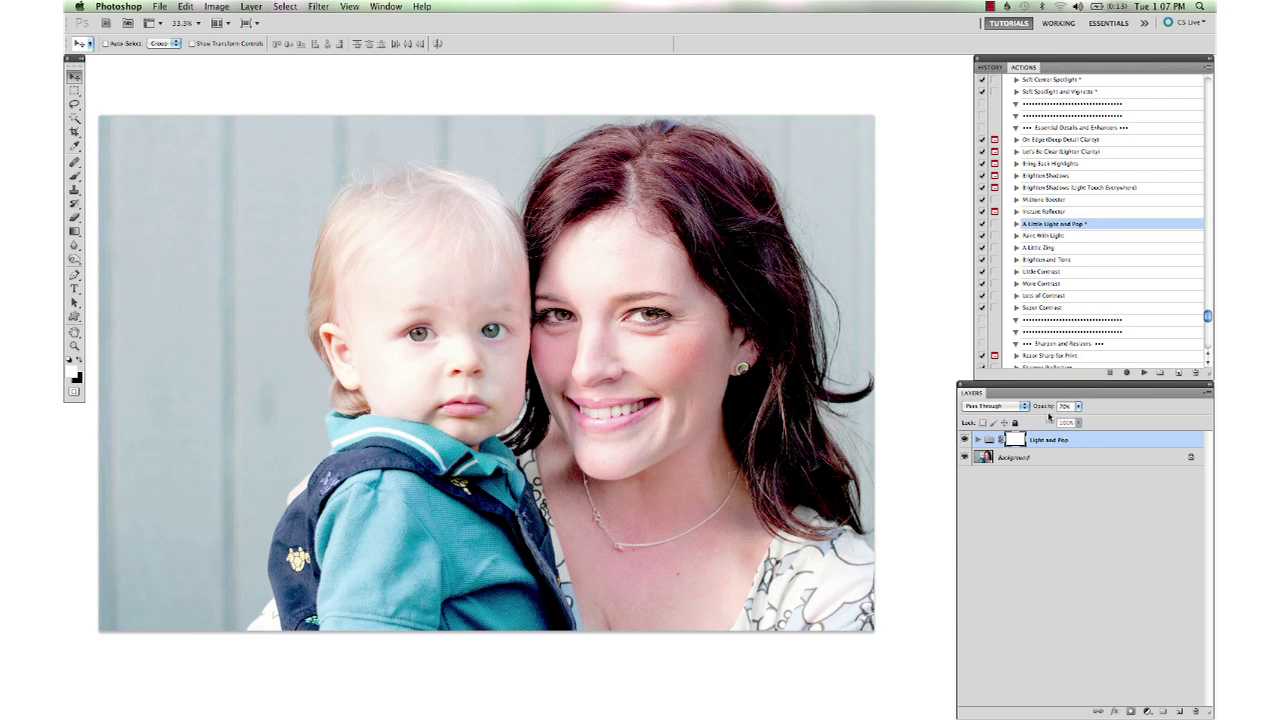
pyautogui.moveTo(1051, 410); pyautogui.dragTo(1035, 414)
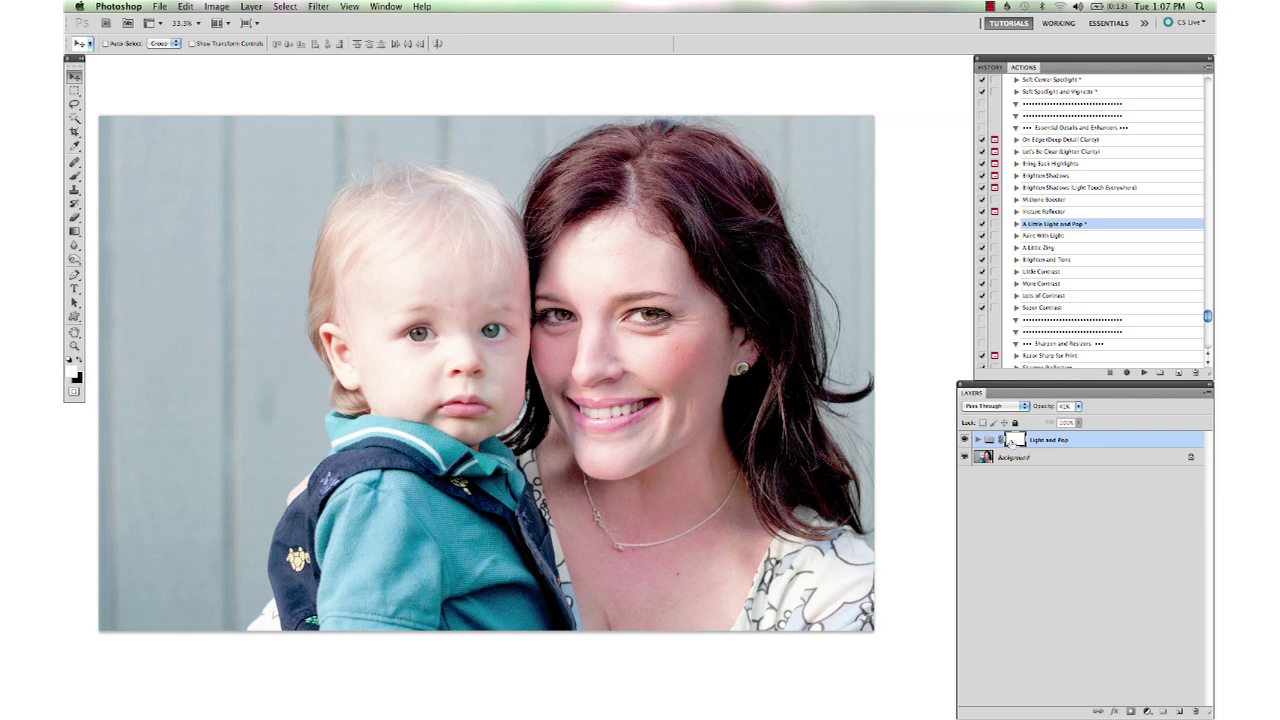
# Invert the Light and Pop group's mask to black and paint the effect back in over the woman's face with the Brush
pyautogui.press('super+i')
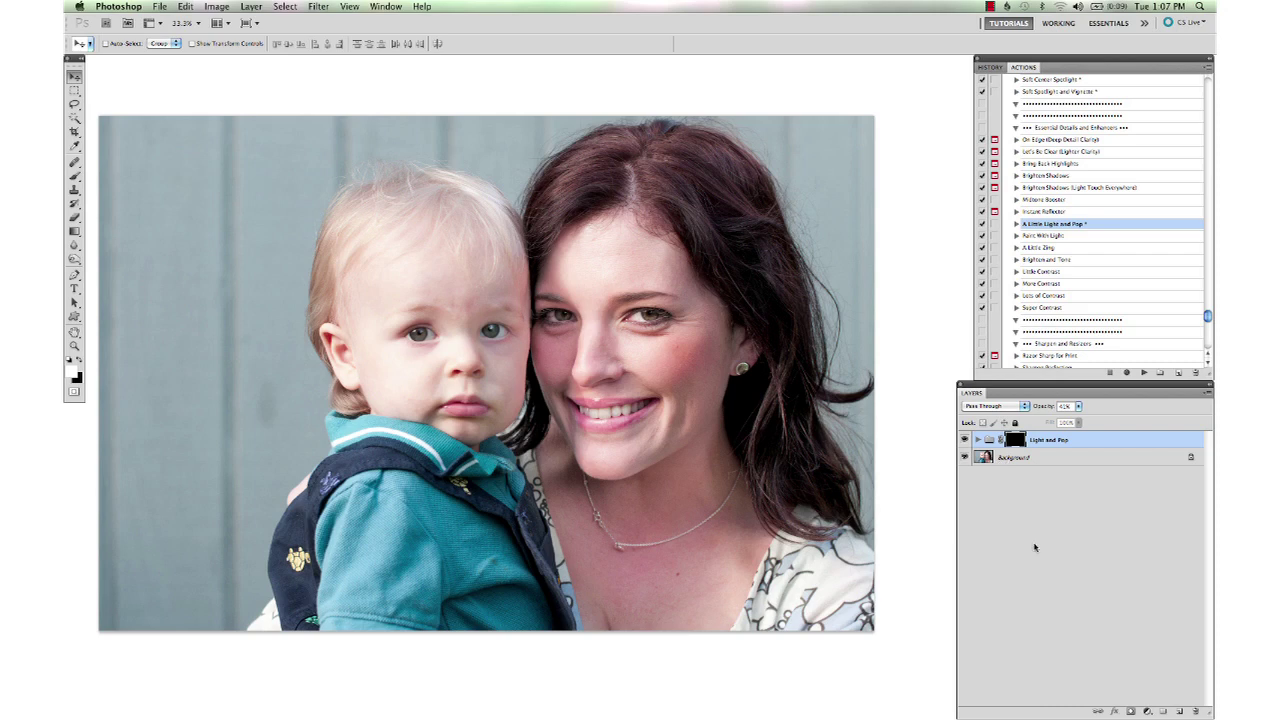
pyautogui.press('b')
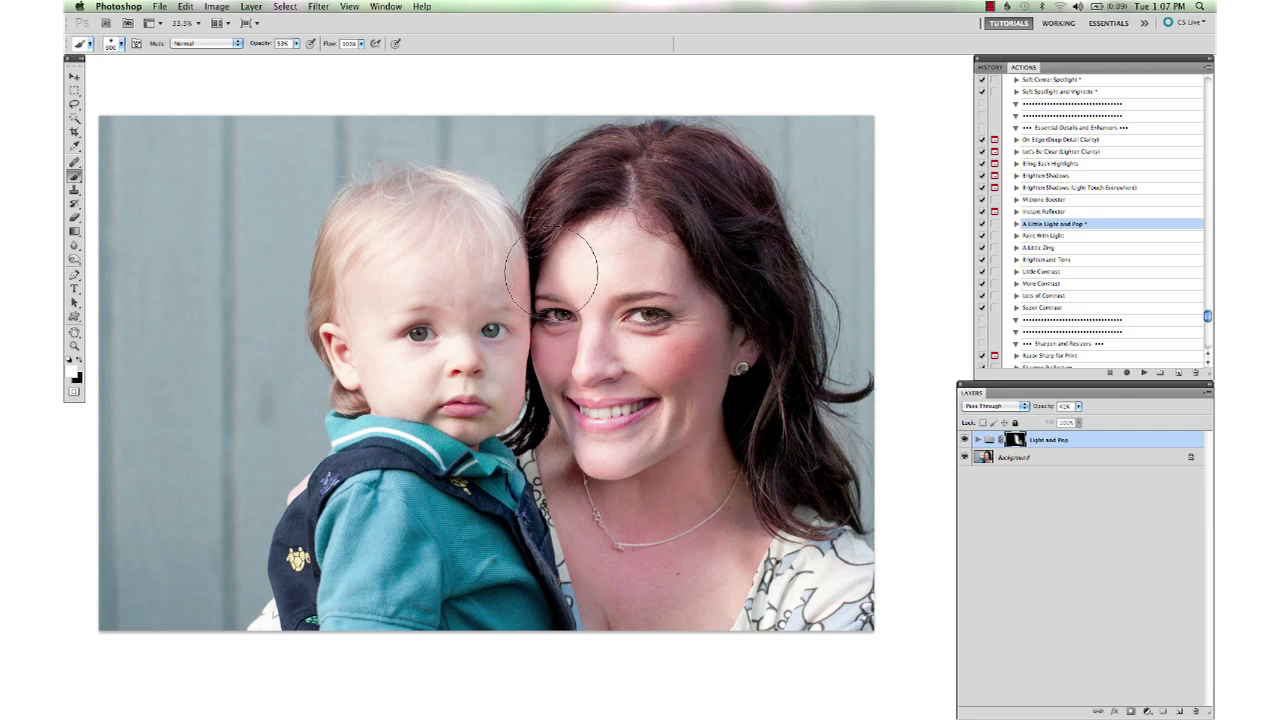
pyautogui.press('v')
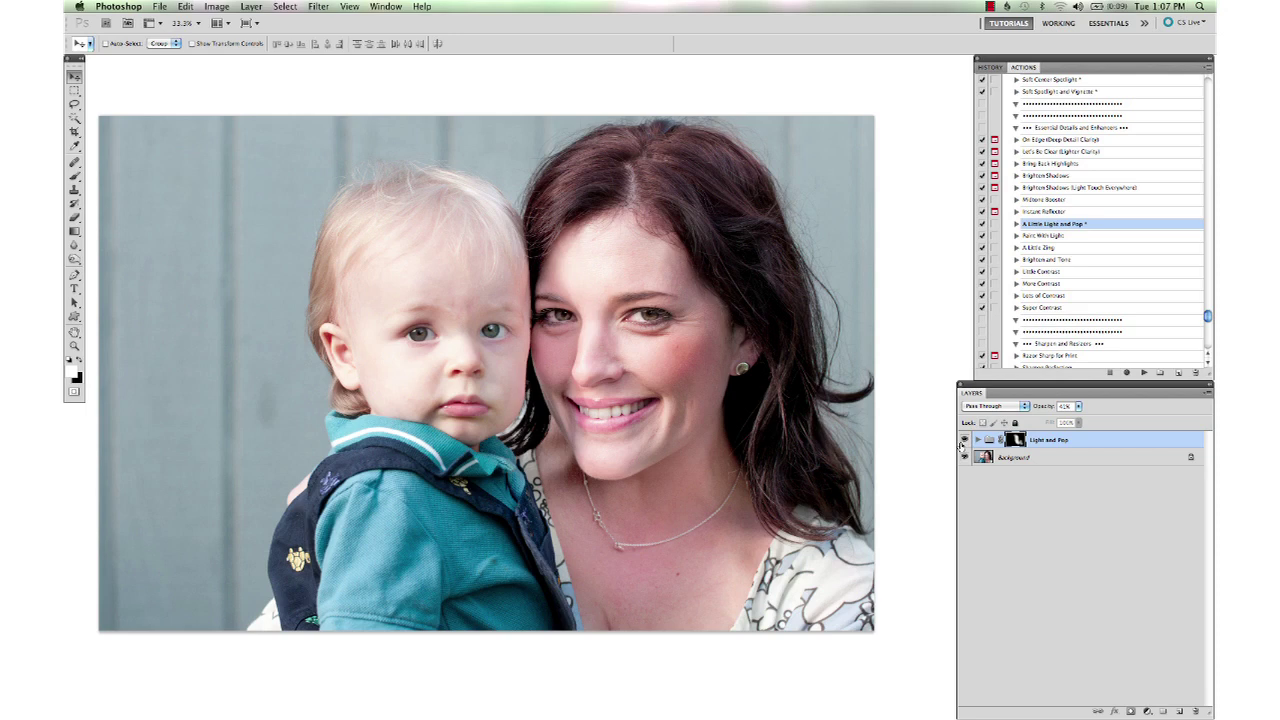
# Compare the portrait with and without the Light and Pop group, and flatten the image
pyautogui.click(964, 440)
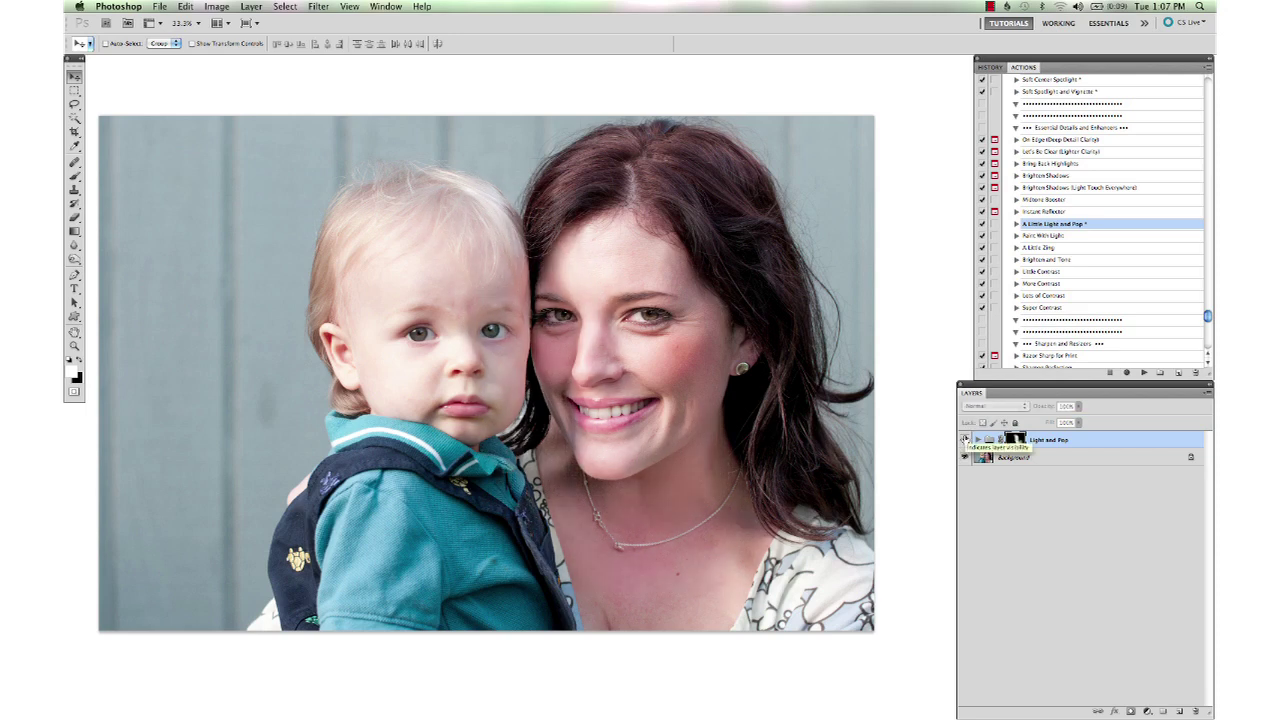
pyautogui.click(964, 440)
pyautogui.click(964, 440)
pyautogui.click(964, 440)
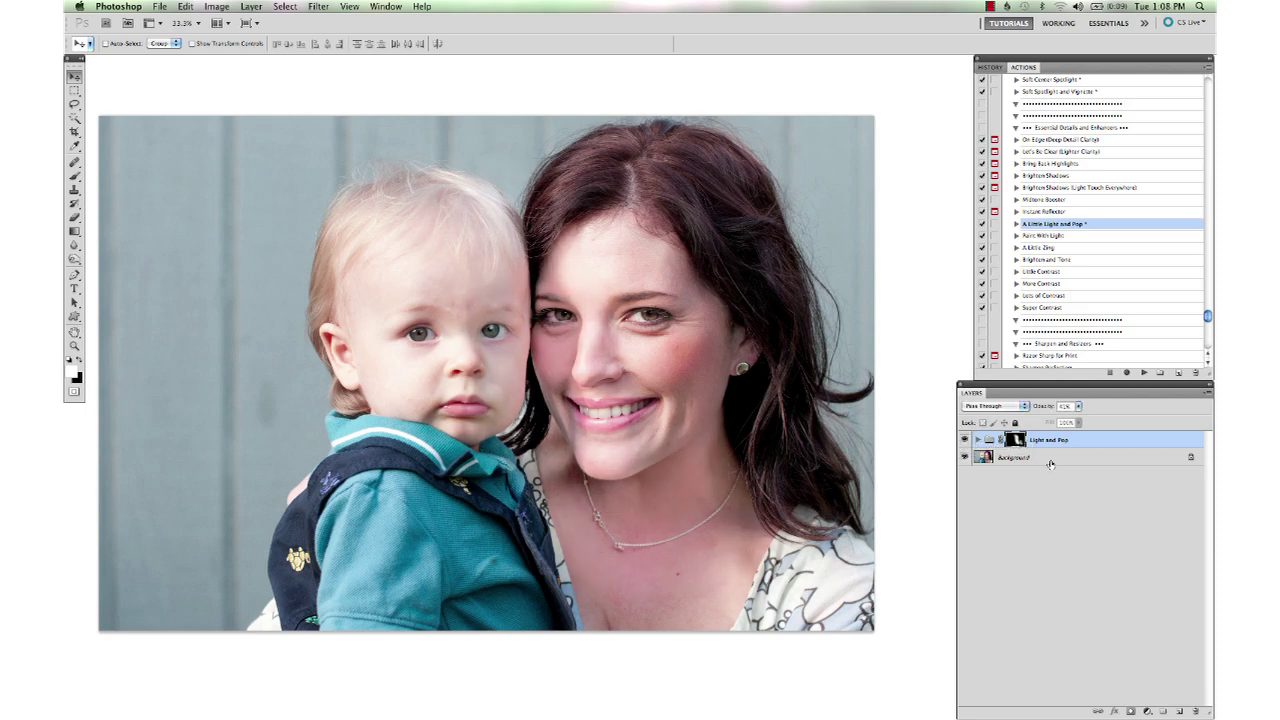
pyautogui.rightClick(1050, 463)
pyautogui.click(1076, 558)
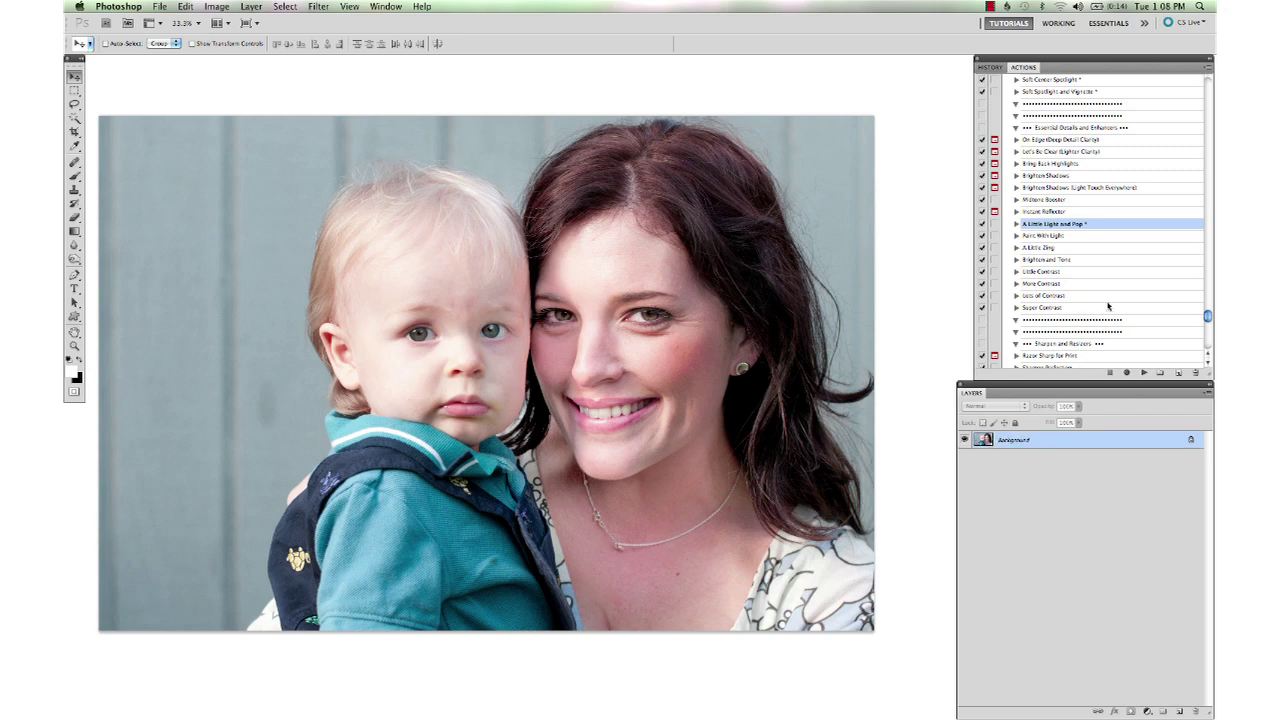
# Run the Velvet Retro action from the Artistic Touches set and turn on its Richer Contrast layer
pyautogui.scroll(5, 1108, 306)
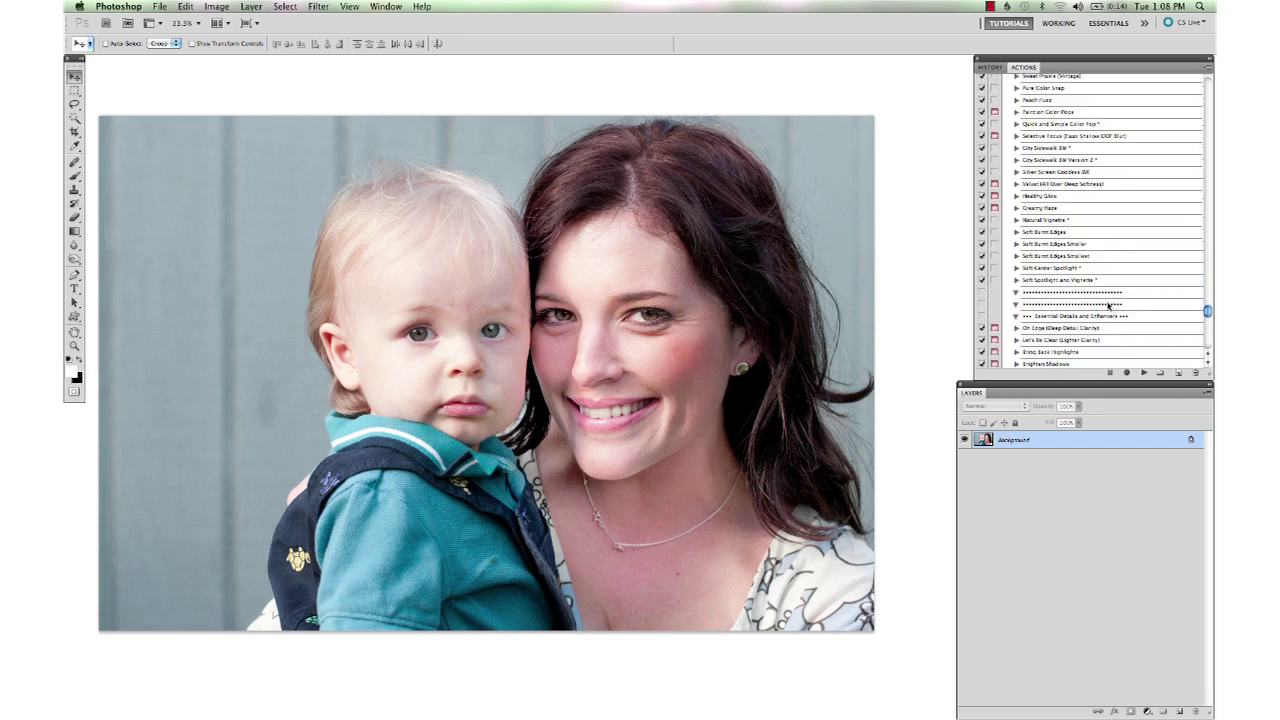
pyautogui.scroll(1, 1108, 306)
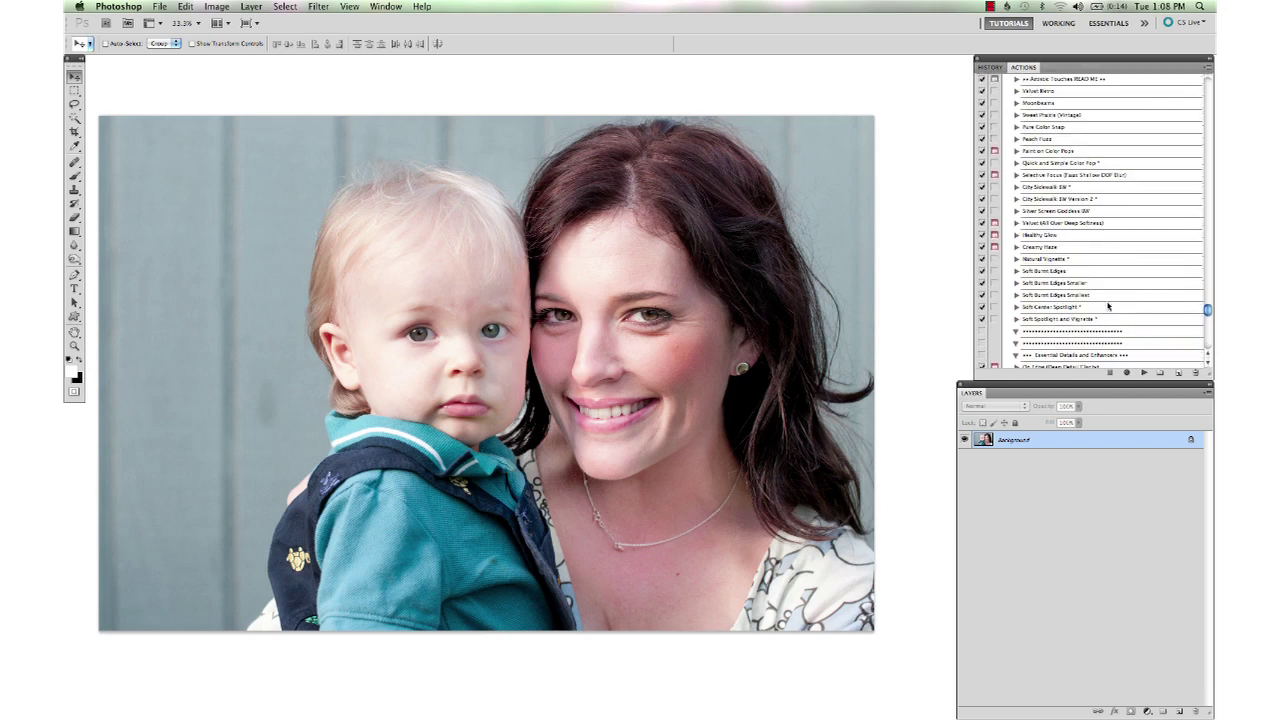
pyautogui.scroll(1, 1108, 306)
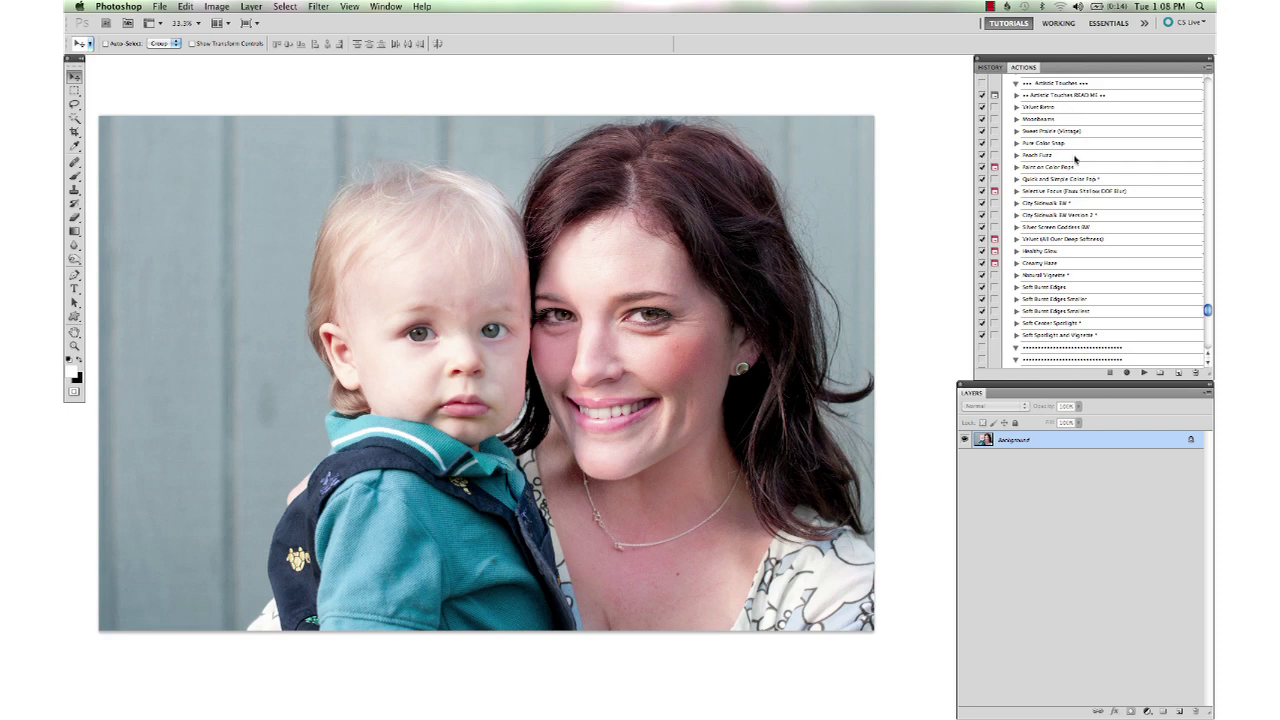
pyautogui.click(1040, 107)
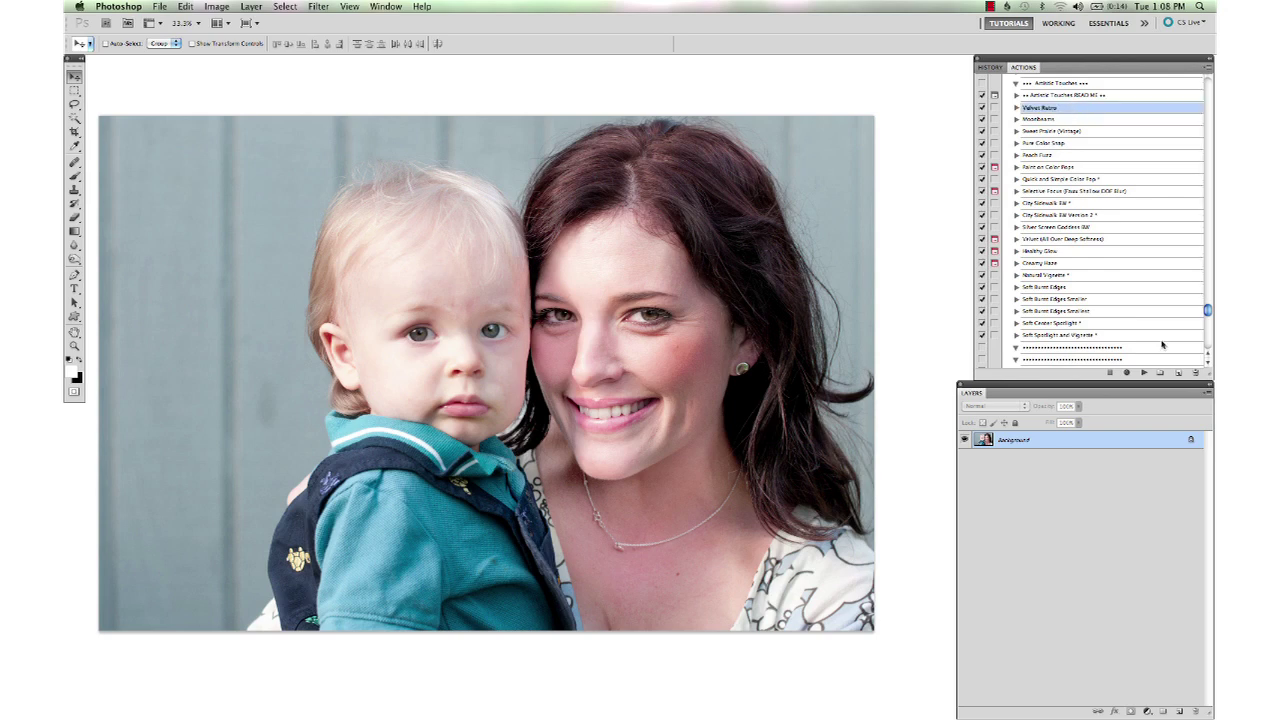
pyautogui.click(1144, 372)
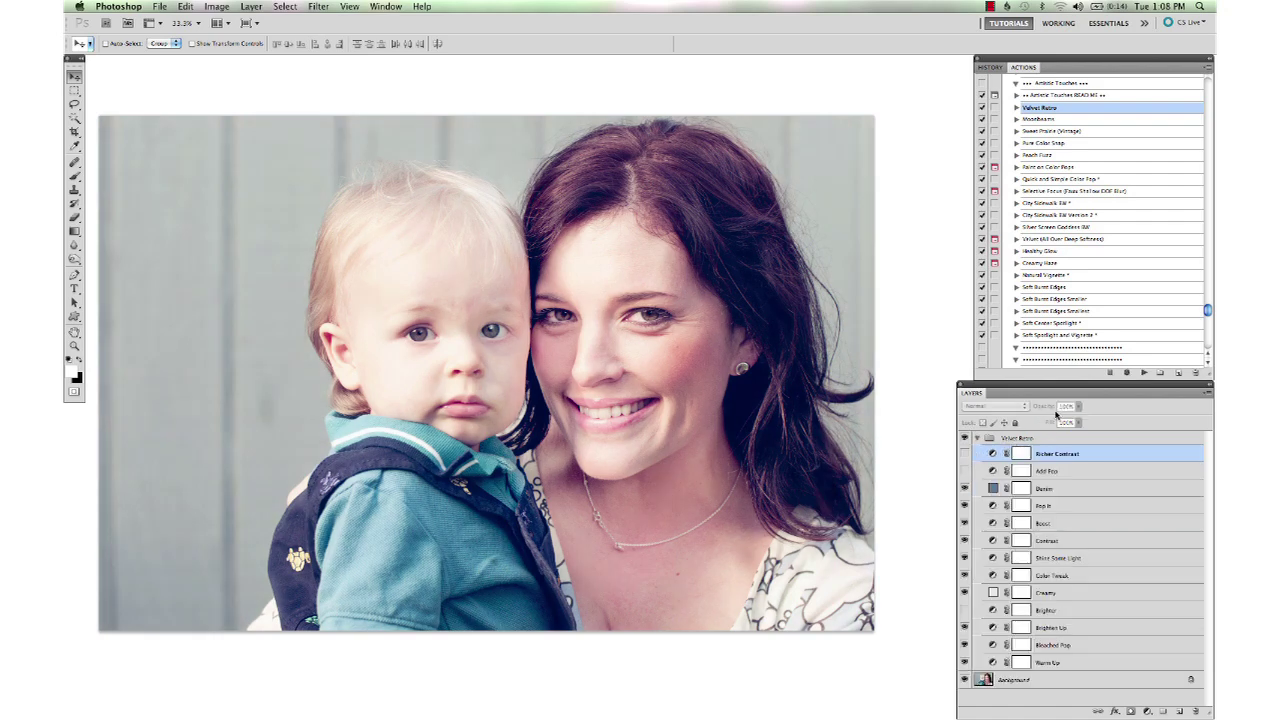
pyautogui.click(965, 453)
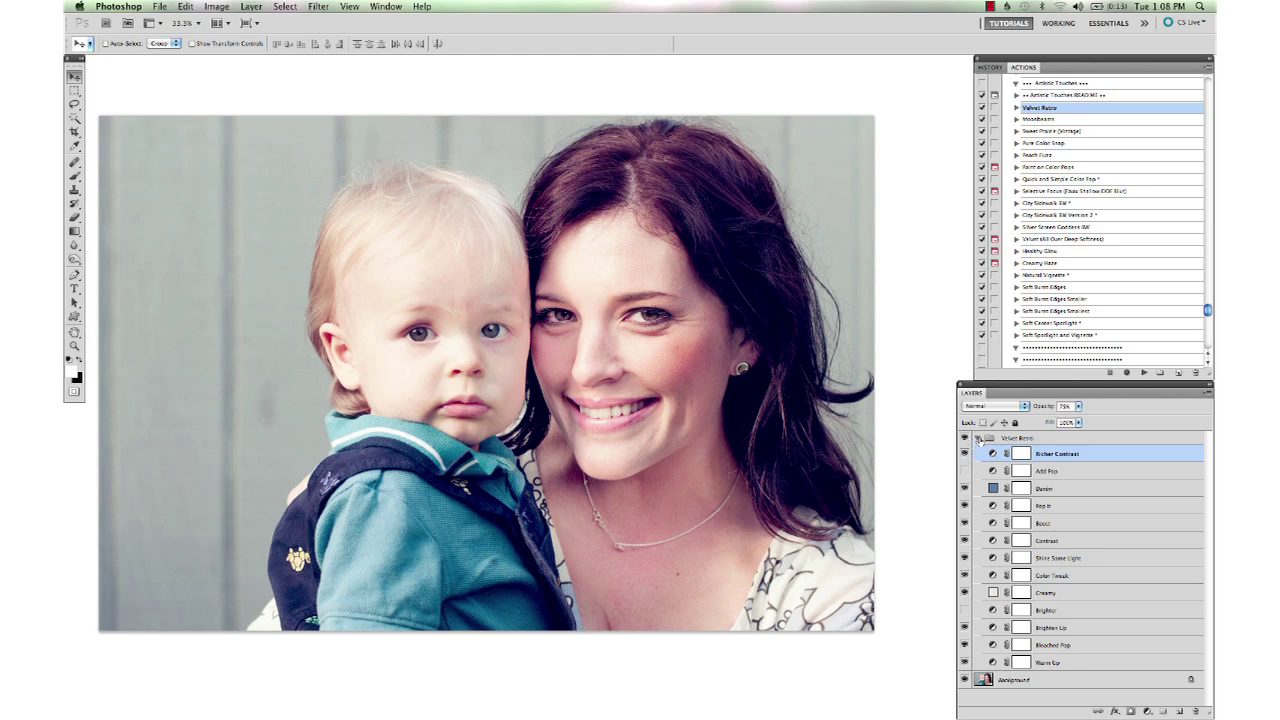
# Lower the Velvet Retro group's opacity to about 25% and hide its Warm Up layer
pyautogui.click(977, 438)
pyautogui.moveTo(1052, 405); pyautogui.dragTo(1019, 411)
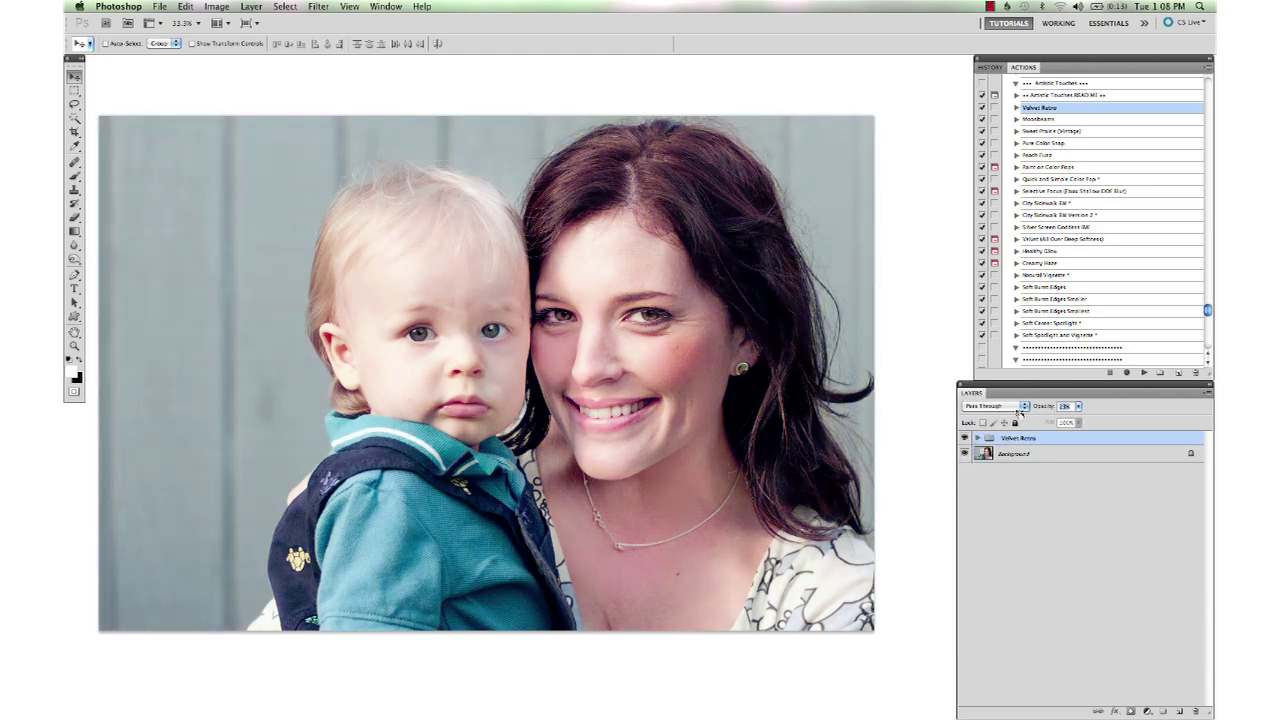
pyautogui.click(977, 438)
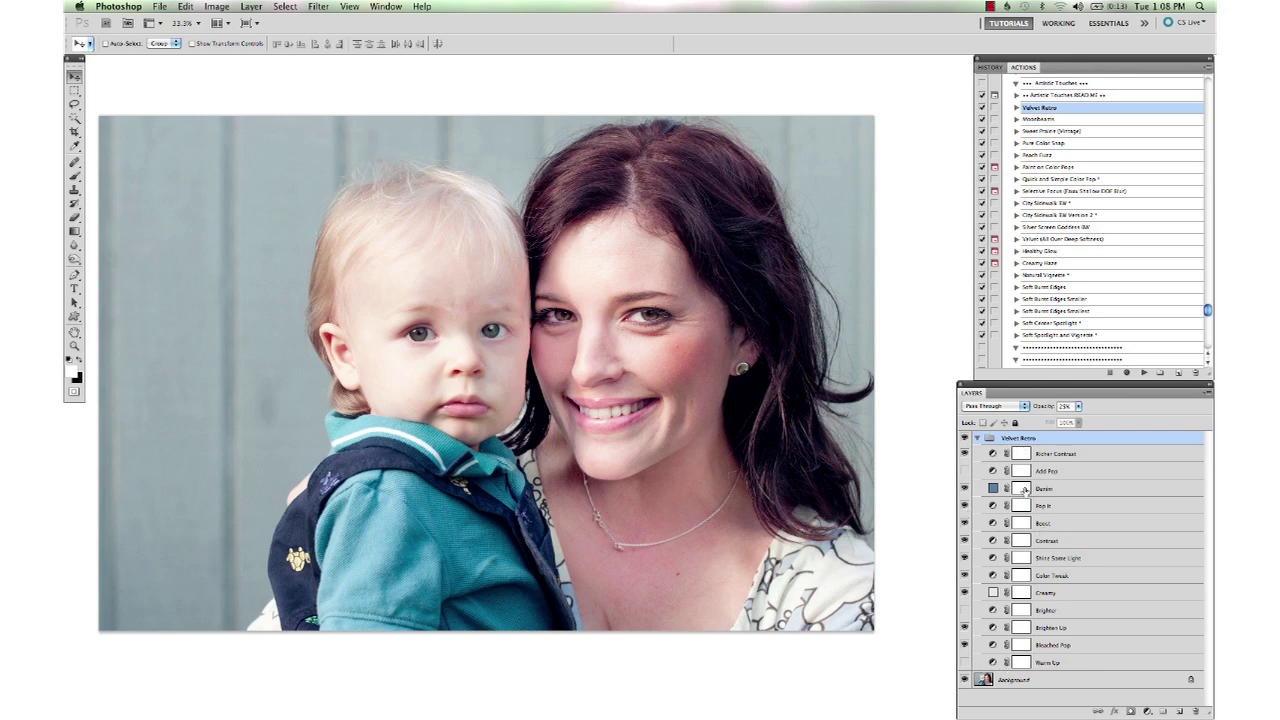
pyautogui.click(977, 438)
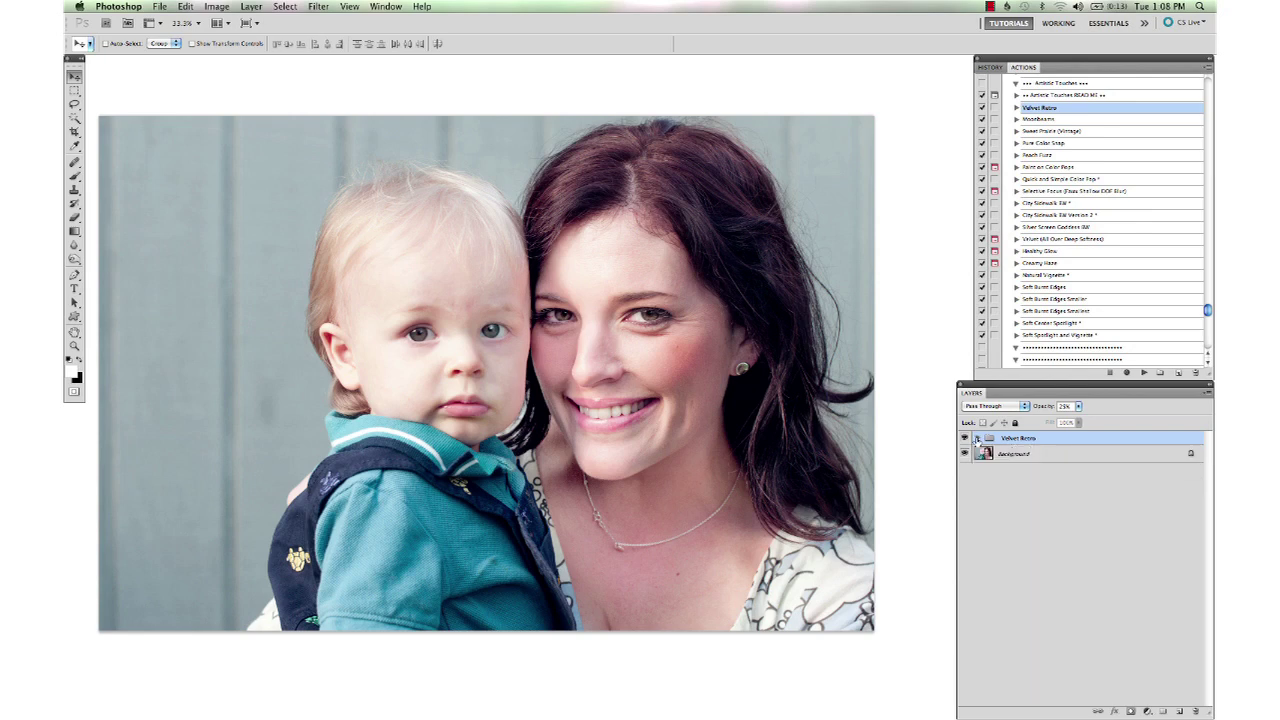
pyautogui.click(966, 440)
pyautogui.moveTo(1050, 408); pyautogui.dragTo(1046, 410)
# Flatten the image with the Velvet Retro group, discarding the hidden layers
pyautogui.rightClick(1027, 452)
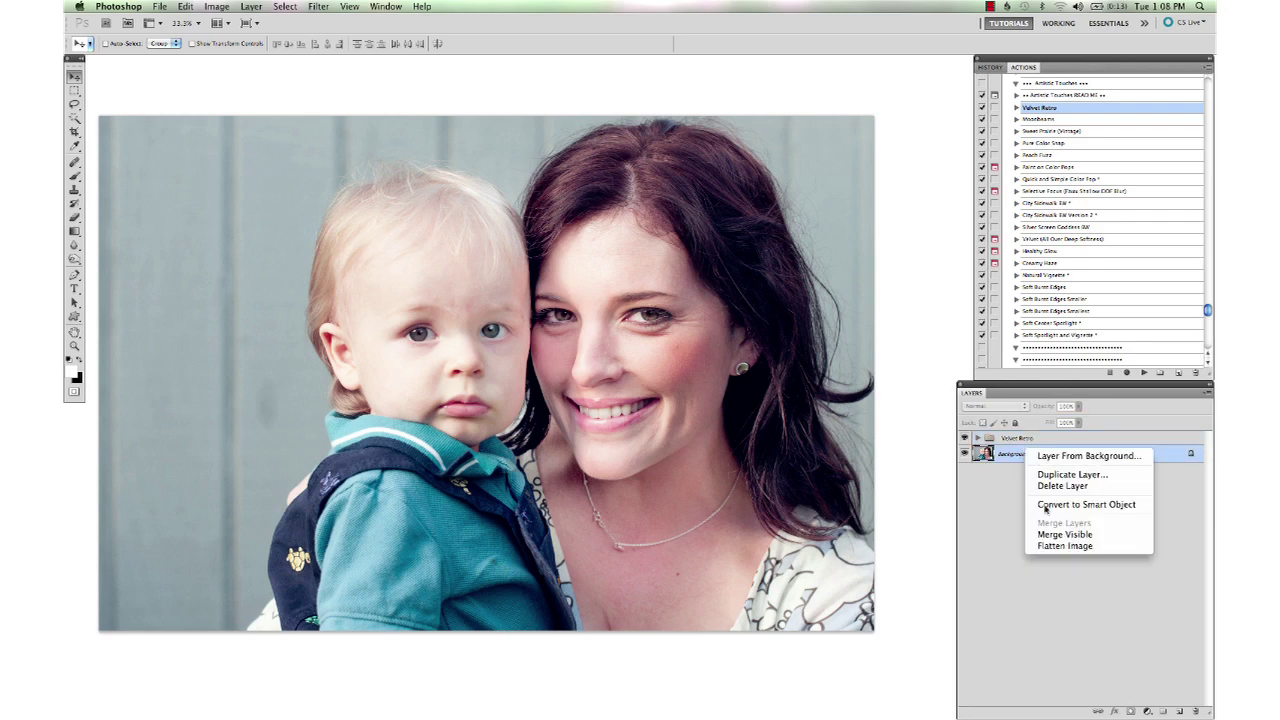
pyautogui.click(1055, 556)
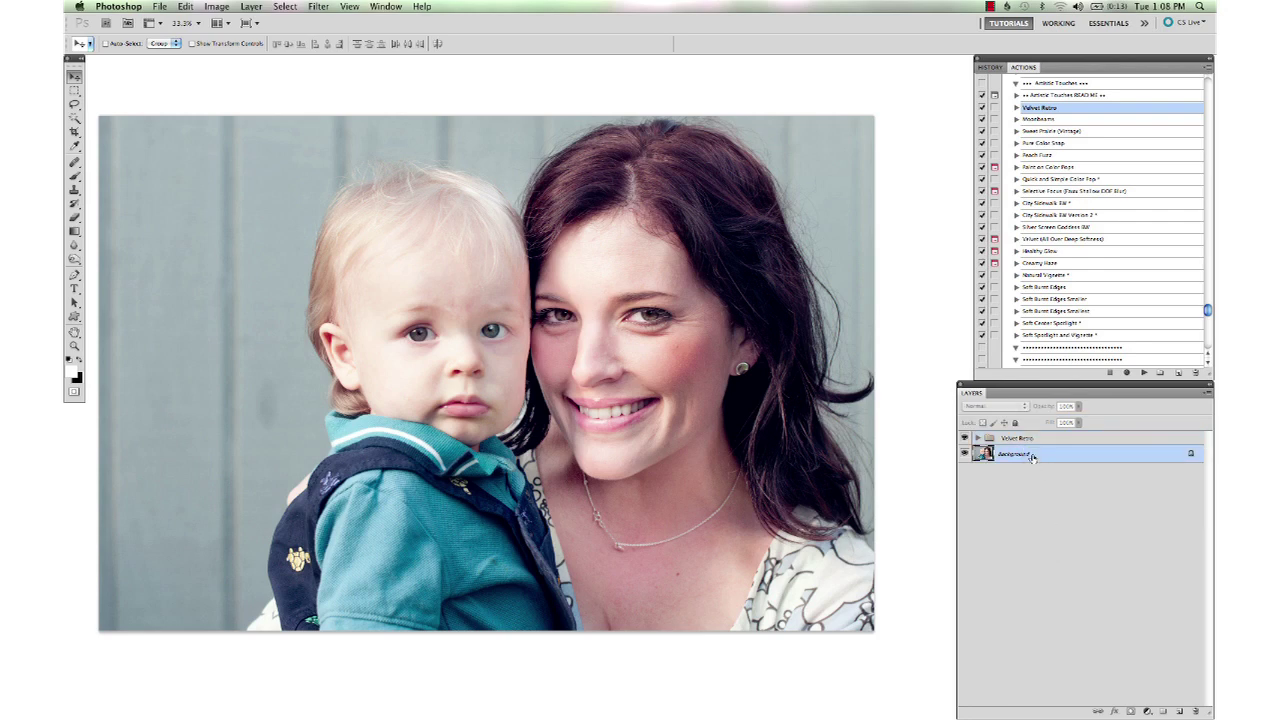
pyautogui.rightClick(1033, 454)
pyautogui.click(1068, 549)
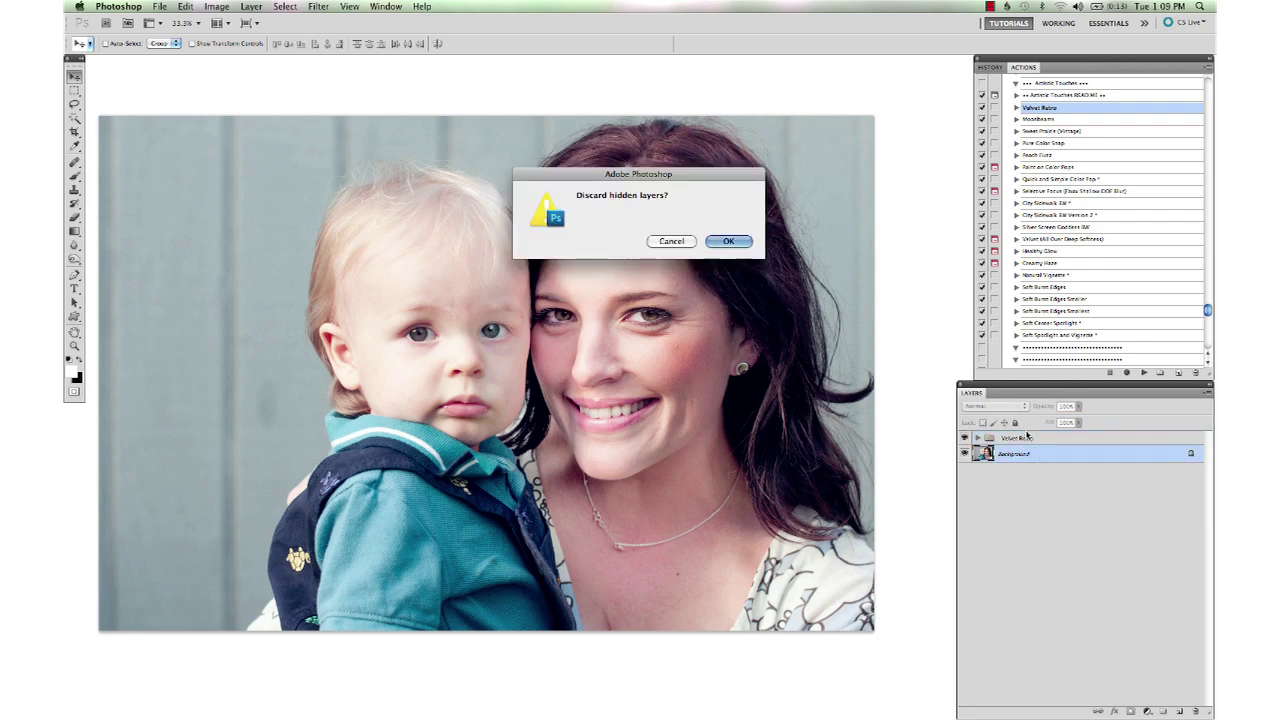
pyautogui.press('Return')
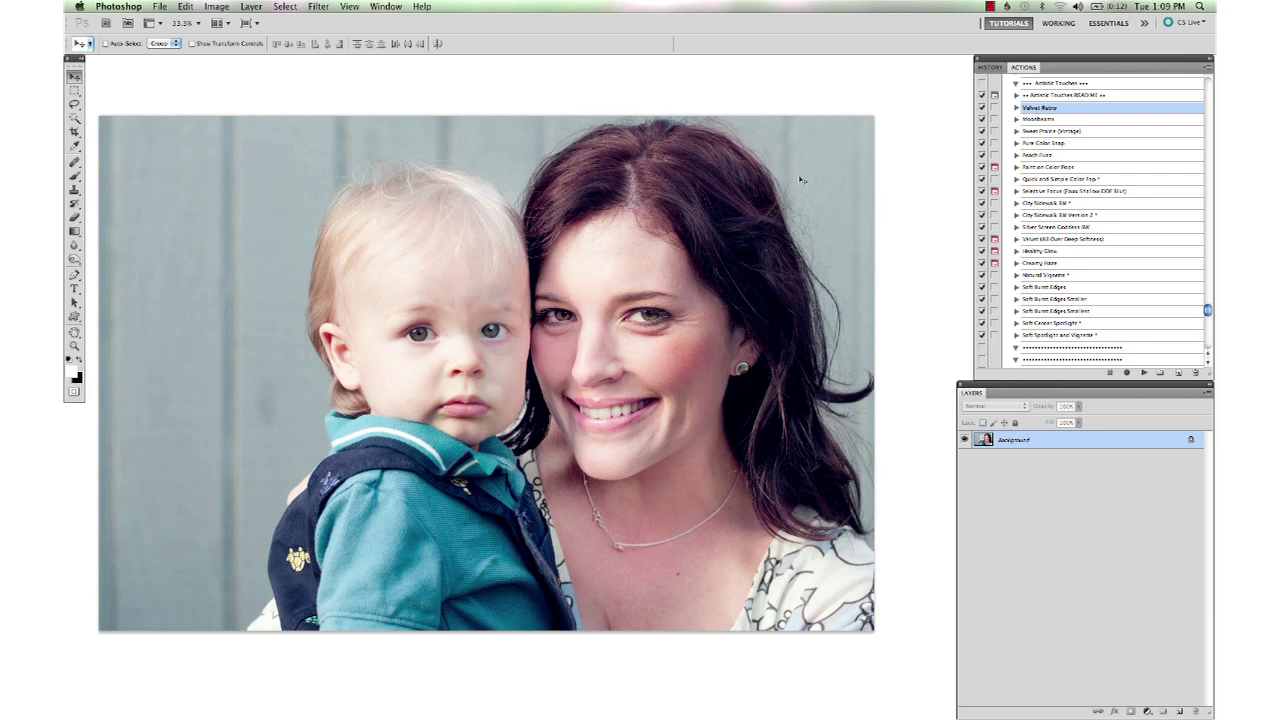
# Compare the original snapshot with the final flattened state in the history, viewing the whole portrait at 25%
pyautogui.press('super+minus')
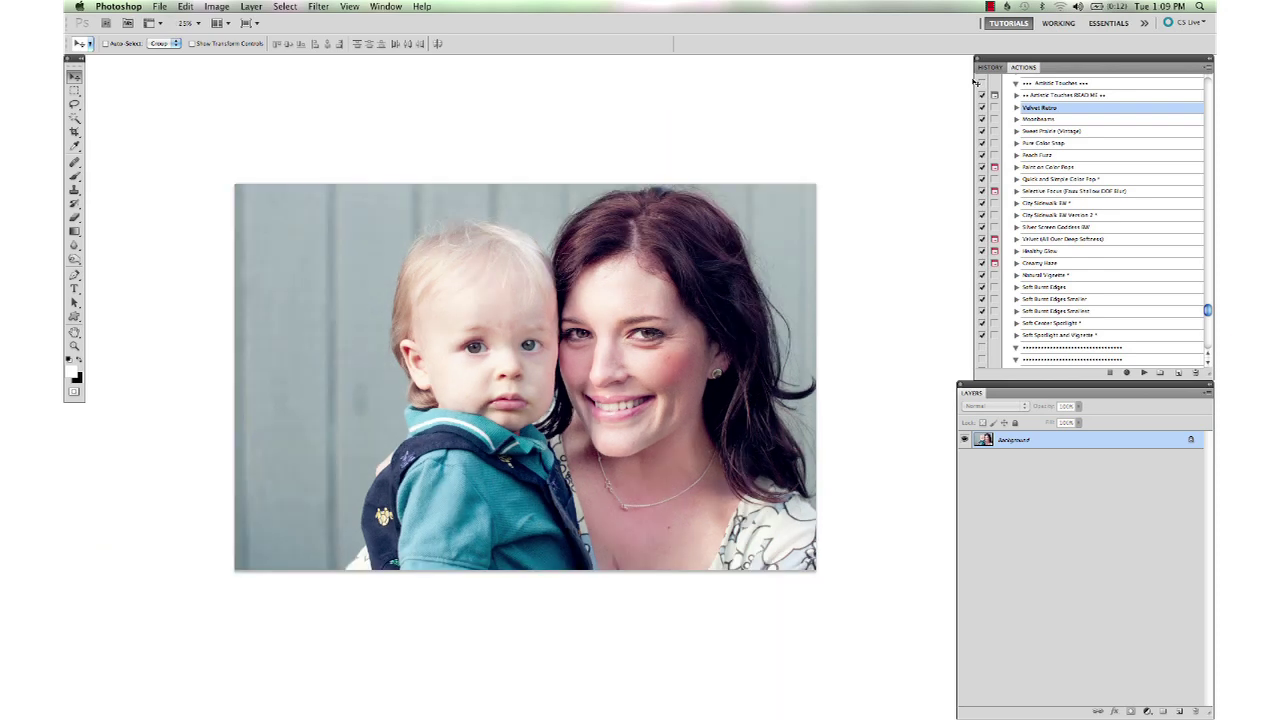
pyautogui.click(991, 67)
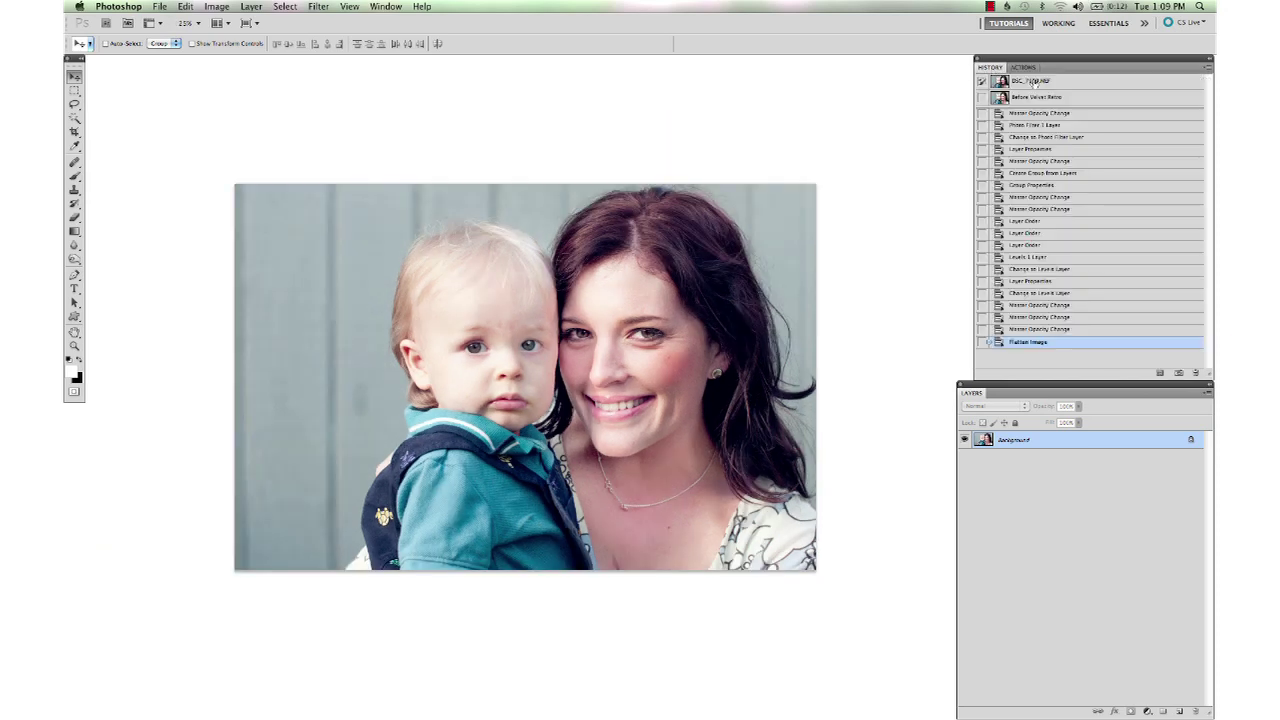
pyautogui.click(1034, 82)
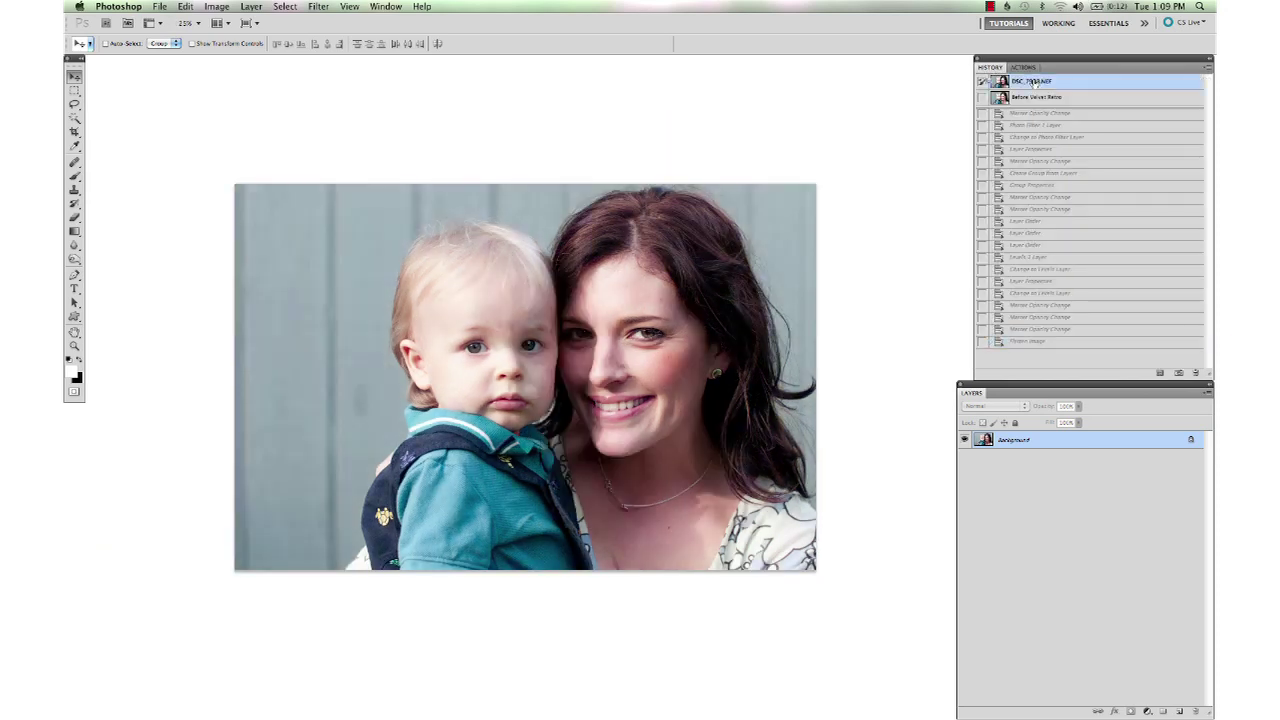
pyautogui.click(1087, 343)
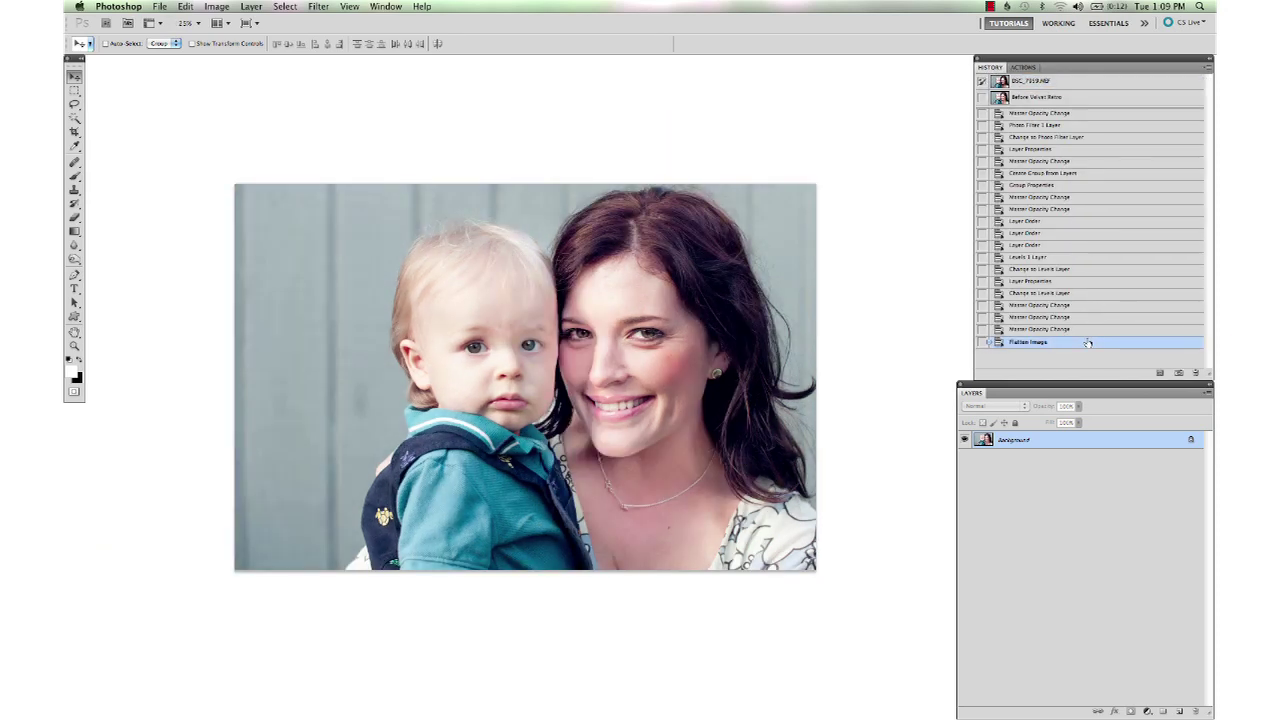
pyautogui.click(1083, 83)
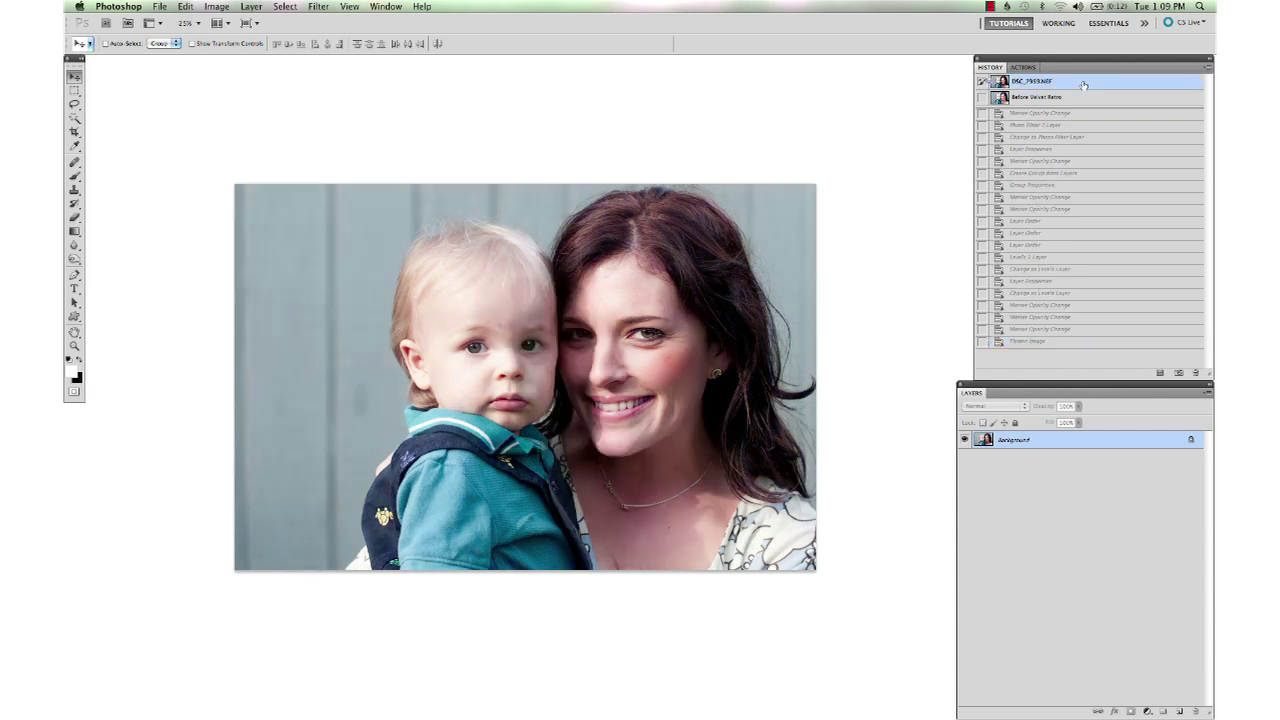
pyautogui.click(1047, 343)
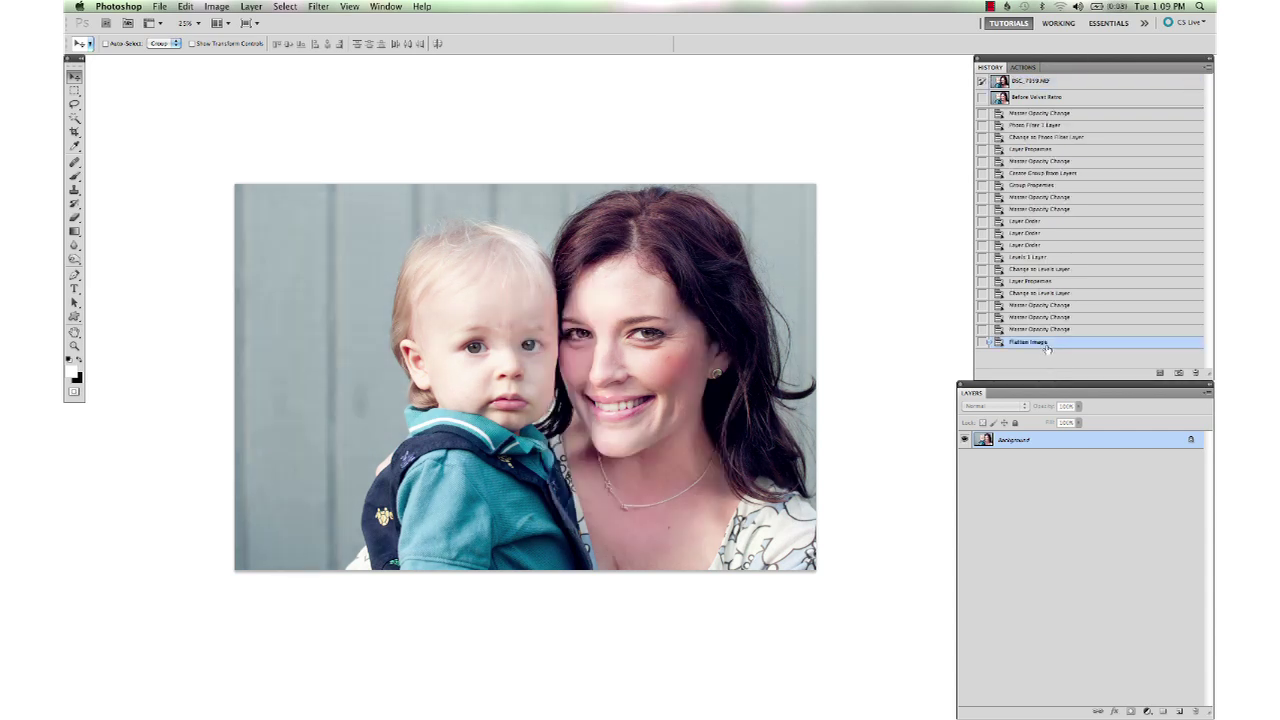